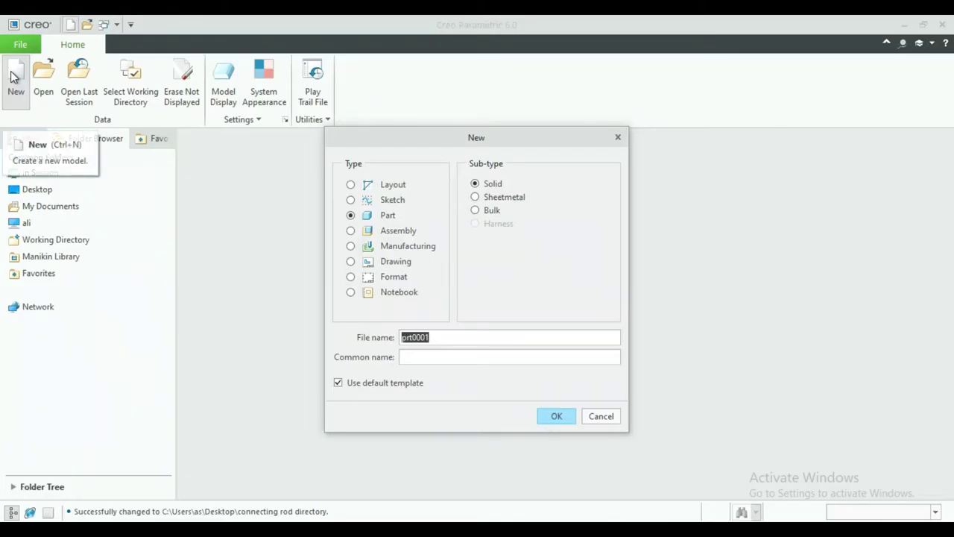
Create a new solid part 'connectingrod' using the mmns_part_solid template instead of the default
type("connectingrod")
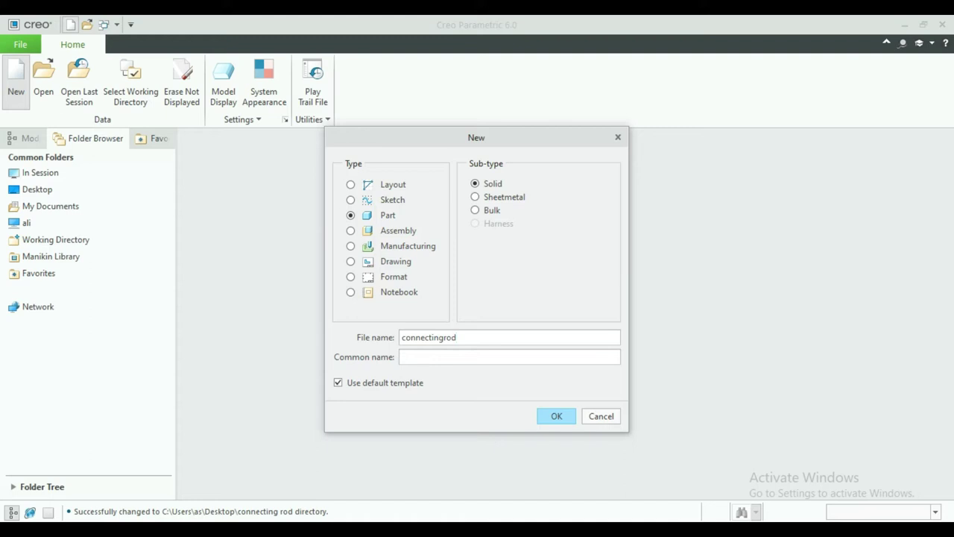
left_click(338, 381)
left_click(556, 417)
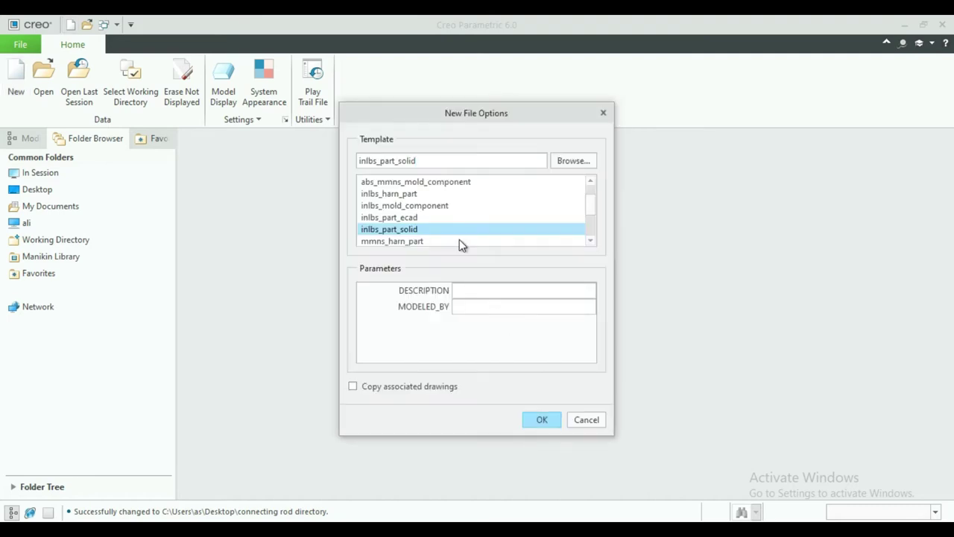
scroll(551, 214, "down", 1)
scroll(418, 233, "down", 1)
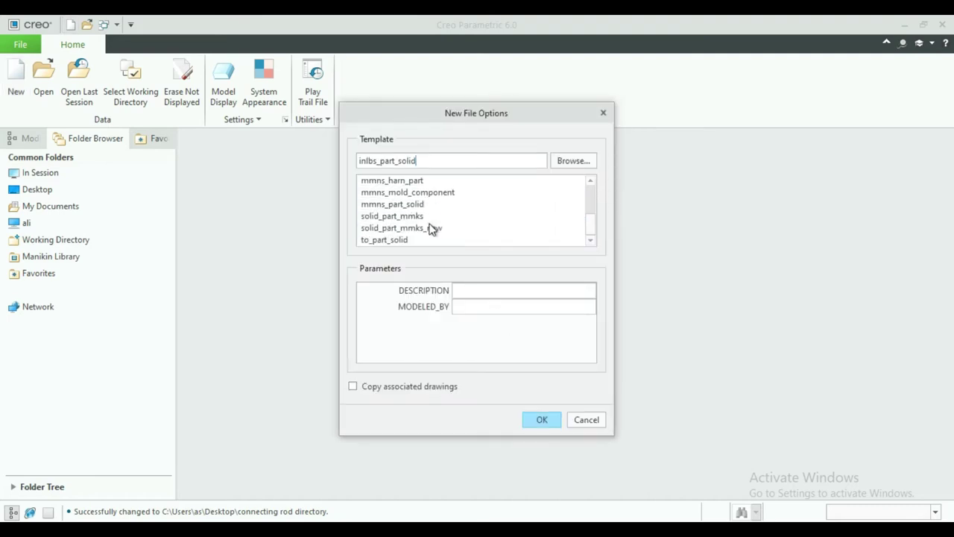
left_click(422, 206)
left_click(543, 420)
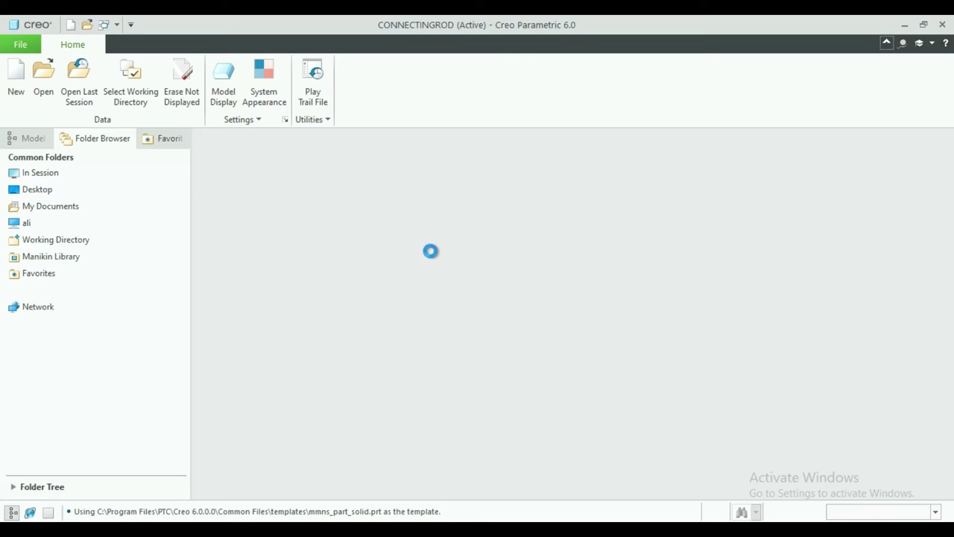
Start a sketch on the FRONT plane, view it face-on, and hide datum and annotation displays
left_click(466, 248)
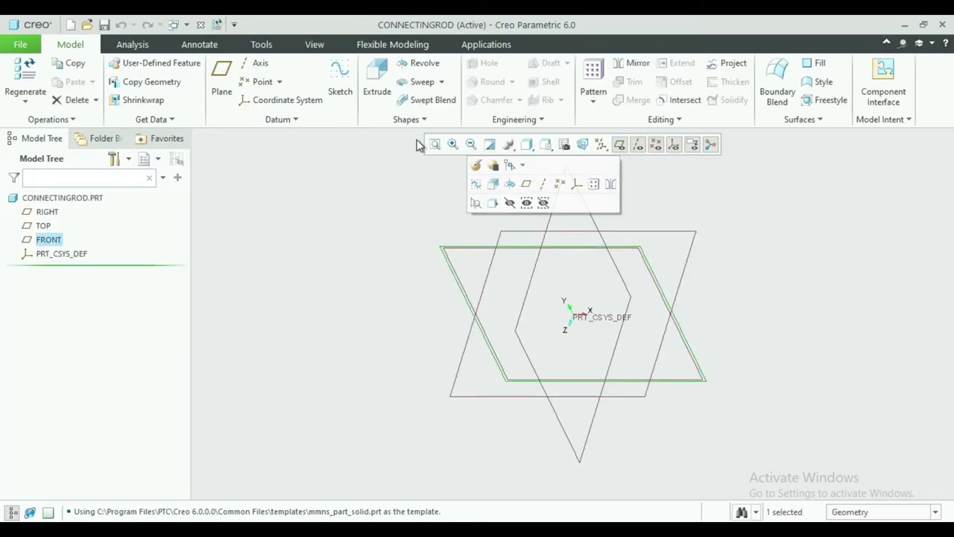
left_click(476, 184)
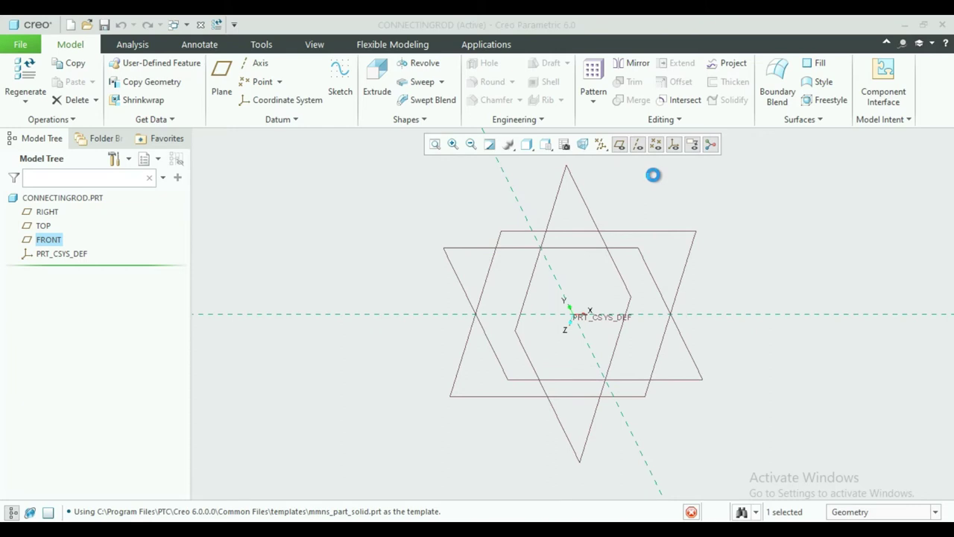
left_click(639, 147)
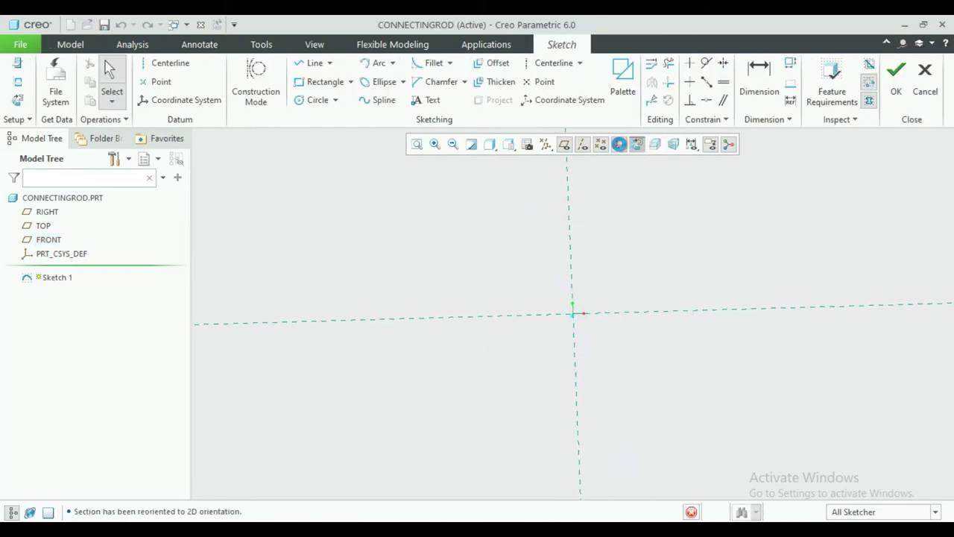
left_click(603, 145)
left_click(616, 144)
left_click(712, 145)
left_click(729, 145)
Draw two concentric circles centred on the origin
left_click(317, 100)
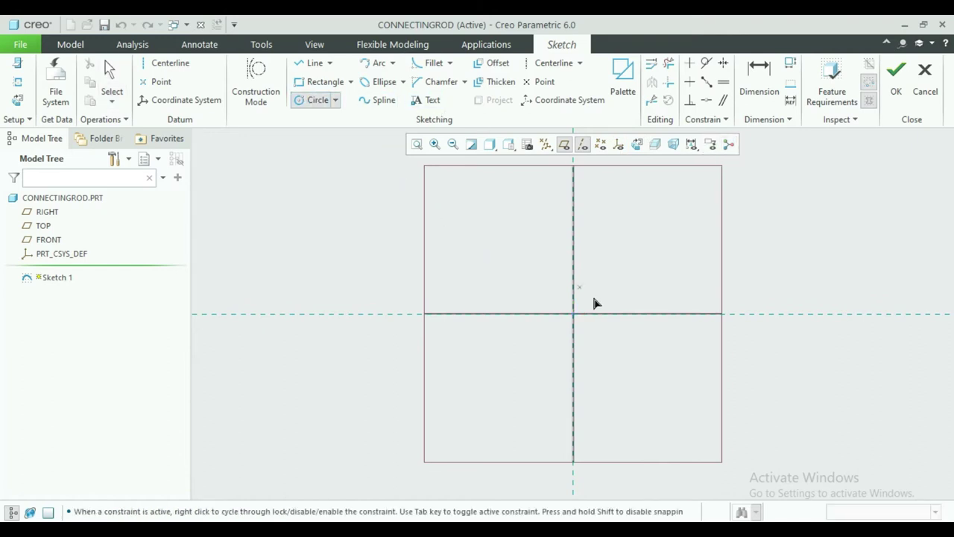
left_click(574, 316)
left_click(510, 302)
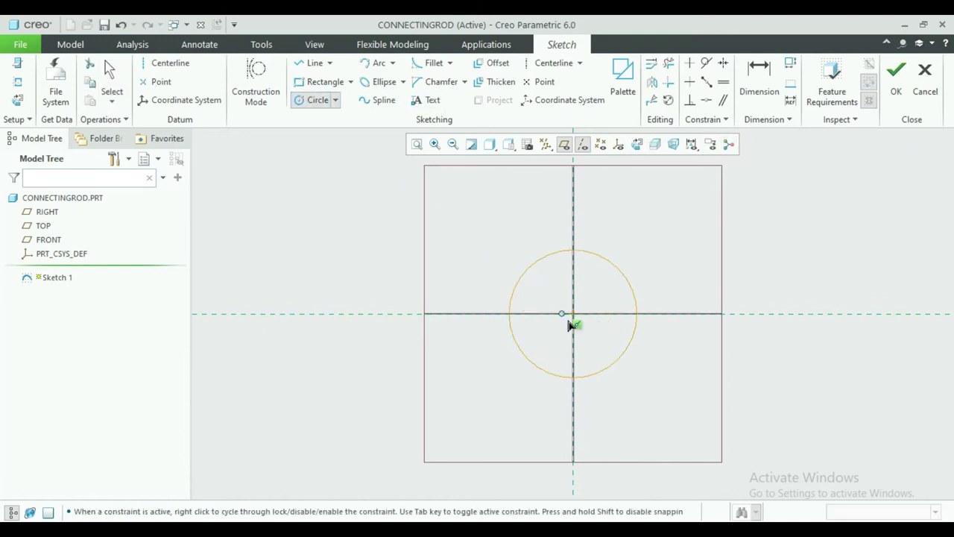
left_click(574, 319)
left_click(523, 313)
middle_click(488, 261)
Set the circle diameters to 44 and 35 and fit the sketch in view
double_click(498, 265)
key("BackSpace")
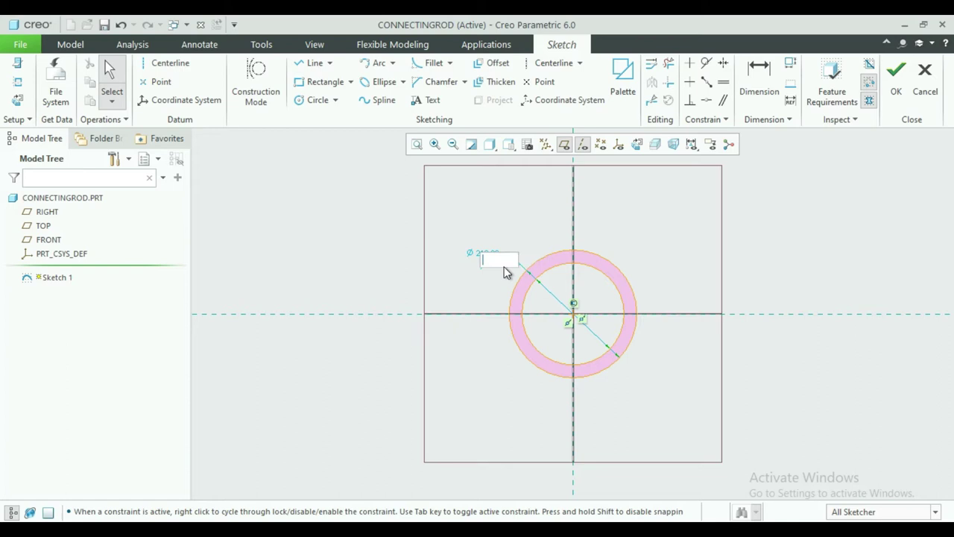
type("44")
key("Return")
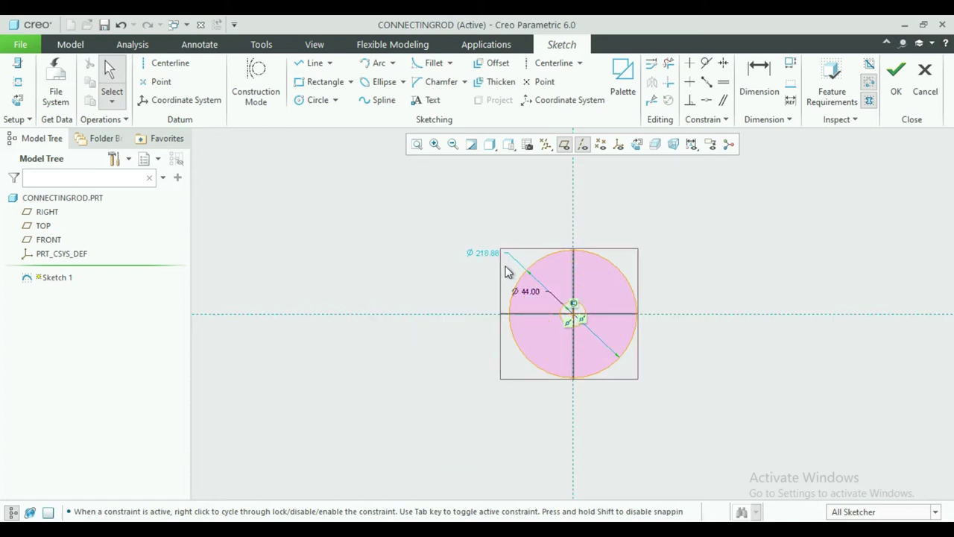
double_click(491, 258)
key("BackSpace")
type("35")
key("Return")
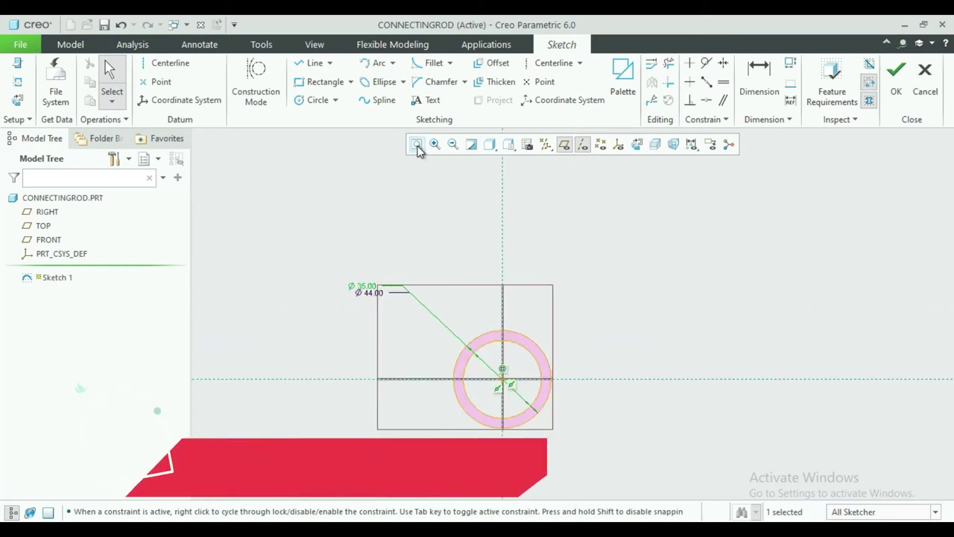
left_click(416, 144)
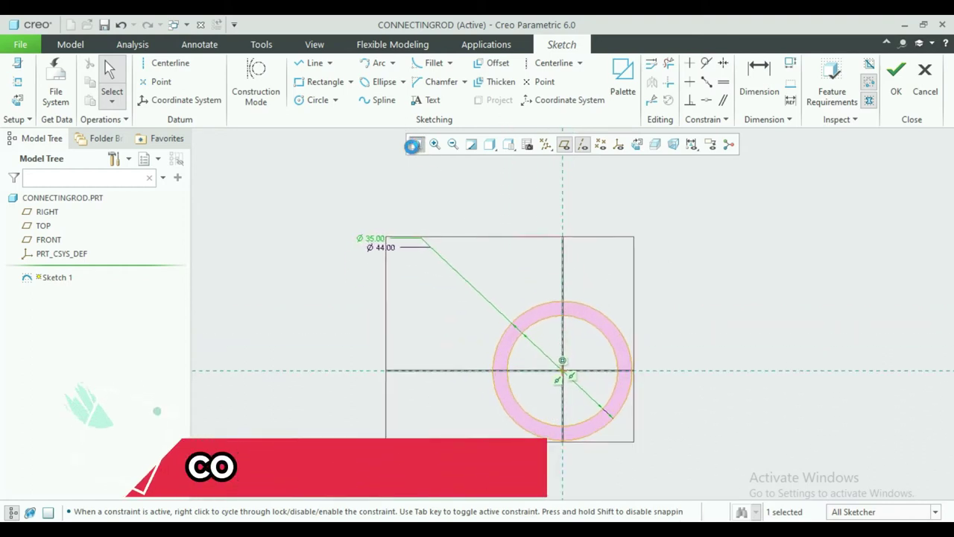
Draw a rectangle just left of the ring
left_click(320, 82)
middle_click(520, 324)
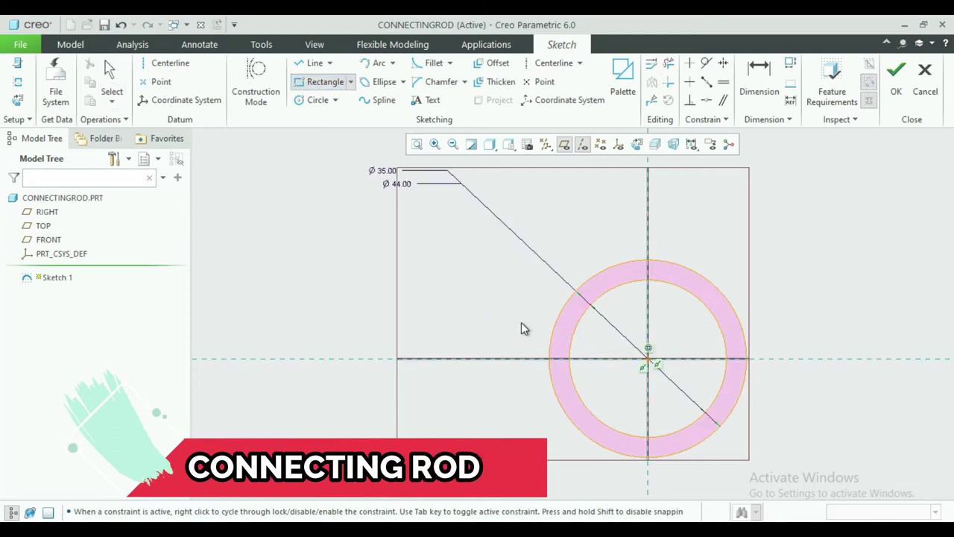
left_click(321, 82)
left_click(490, 296)
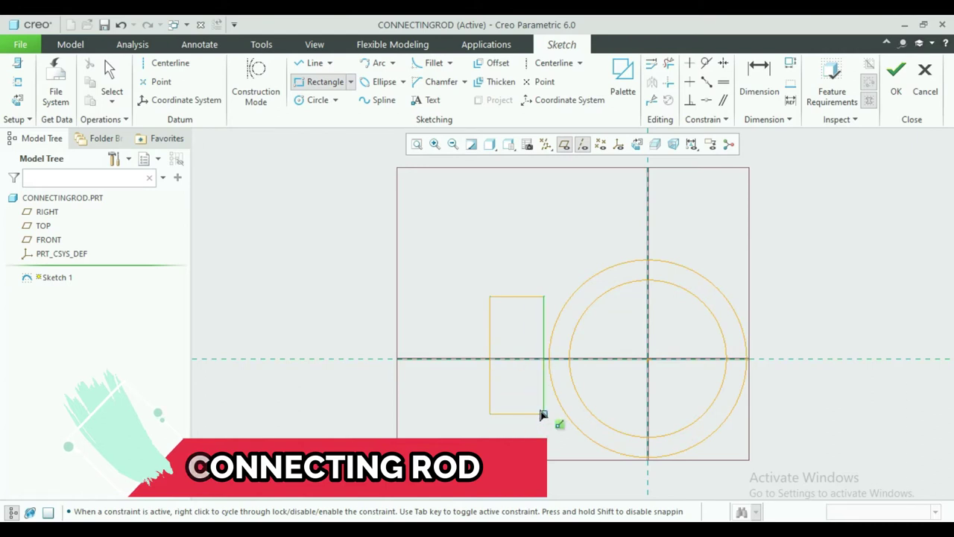
left_click(545, 419)
middle_click(524, 401)
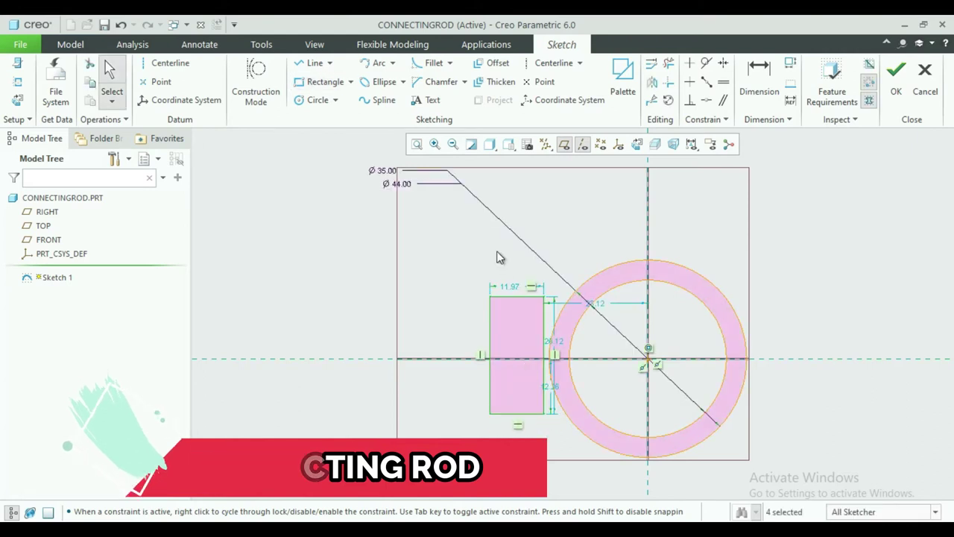
Size the rectangle to 3.90 wide and 13.80 tall
double_click(510, 287)
key("BackSpace")
type("3.")
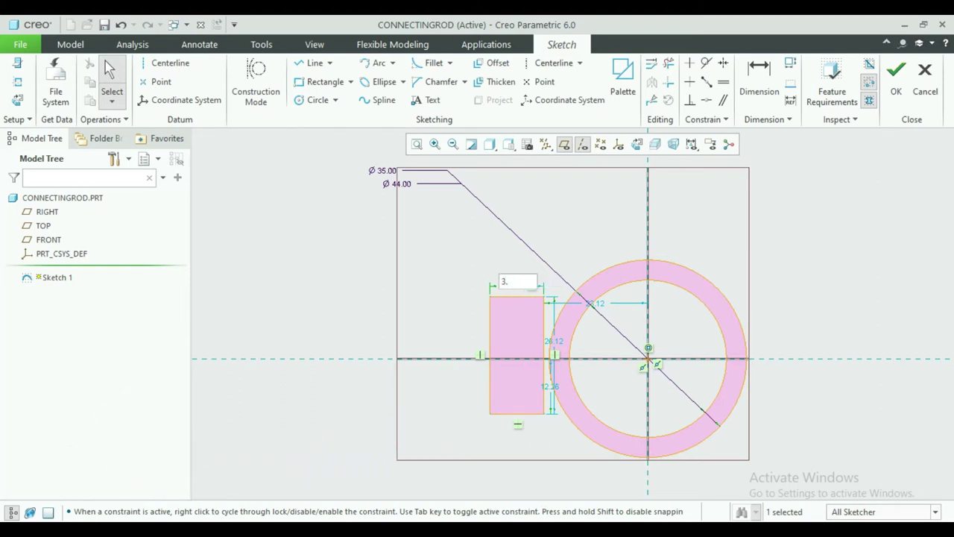
key("Return")
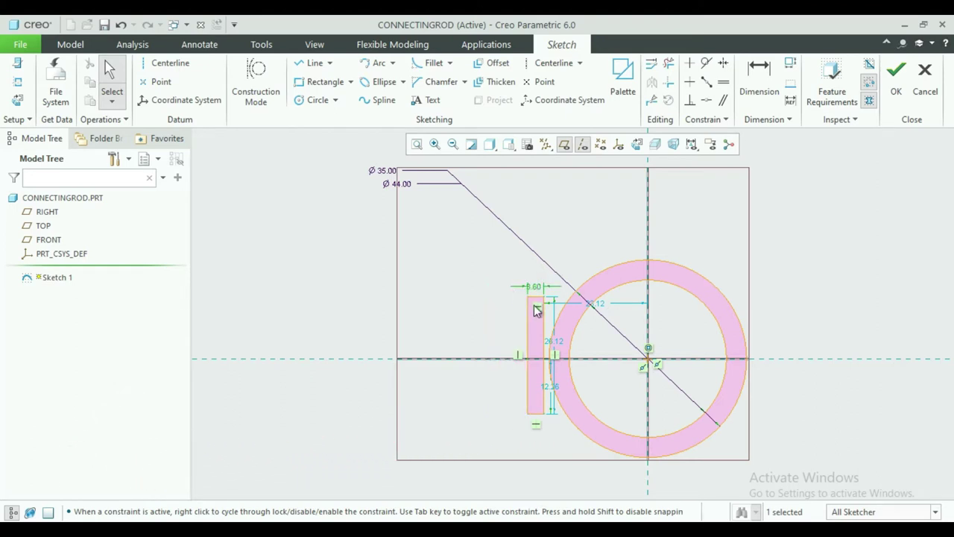
double_click(535, 287)
type("3")
key("Return")
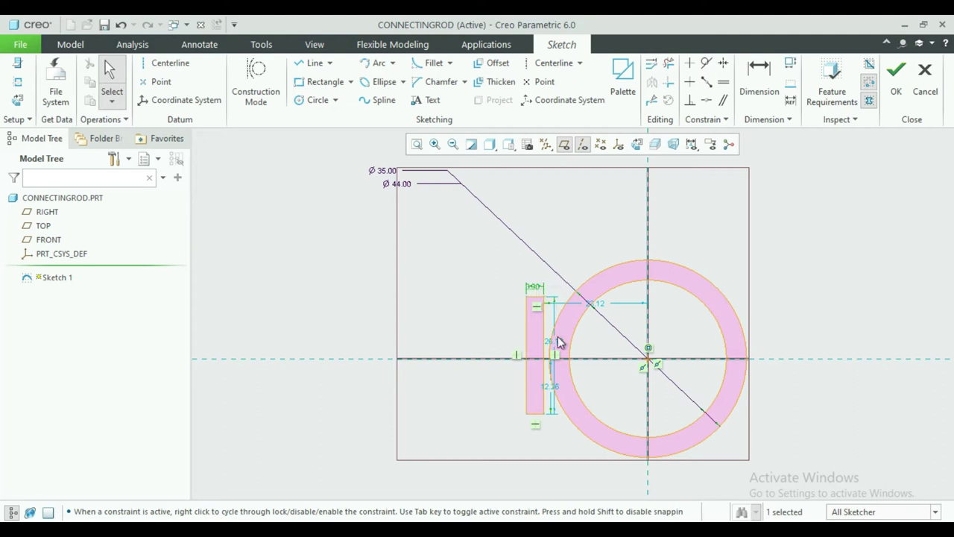
double_click(557, 345)
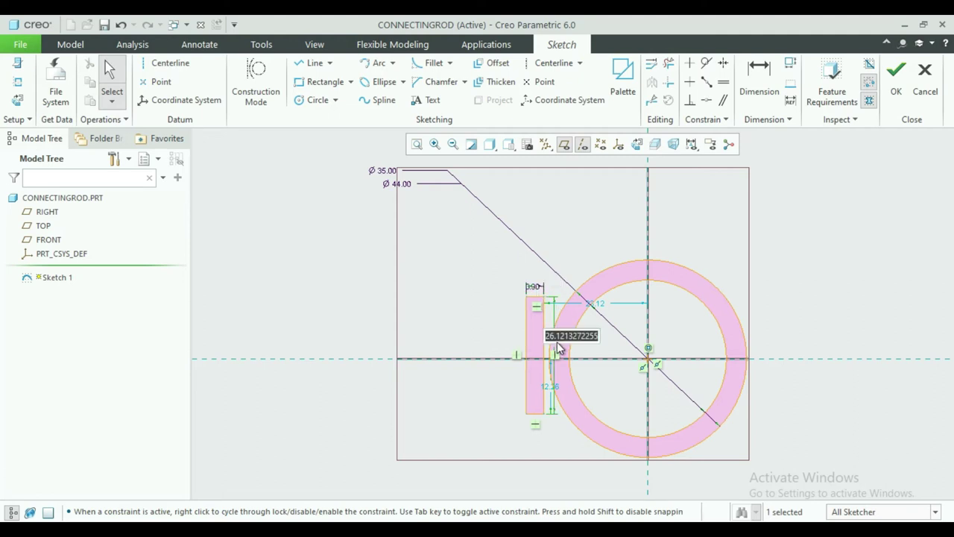
key("BackSpace")
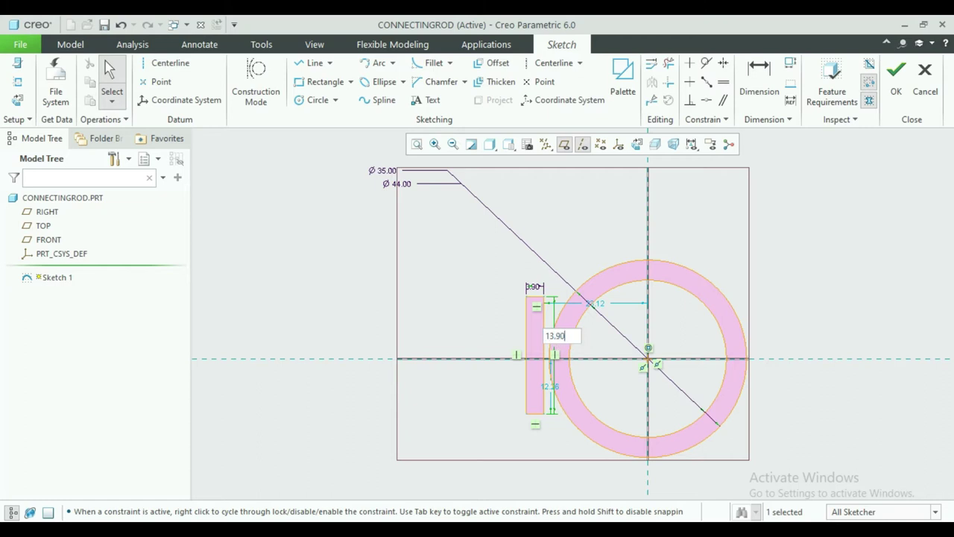
type("13.8")
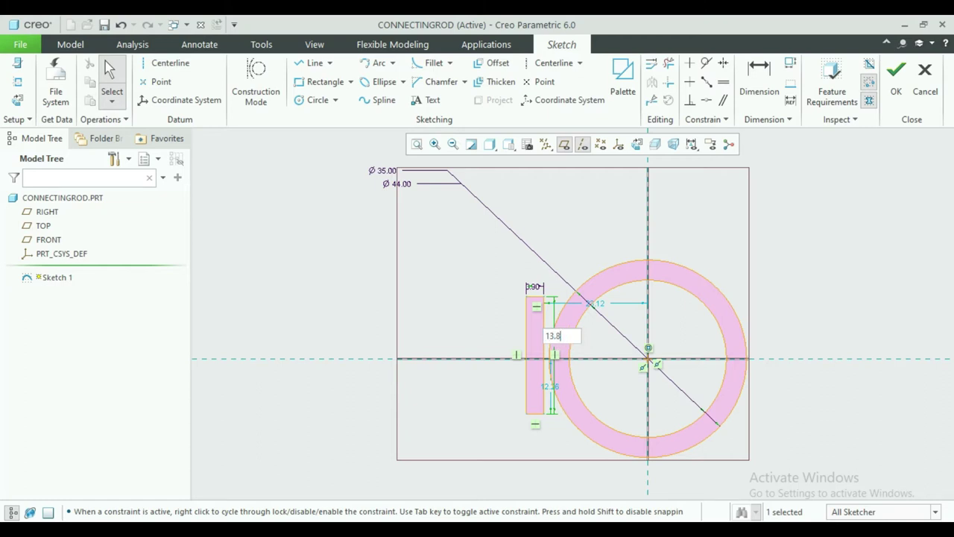
key("Return")
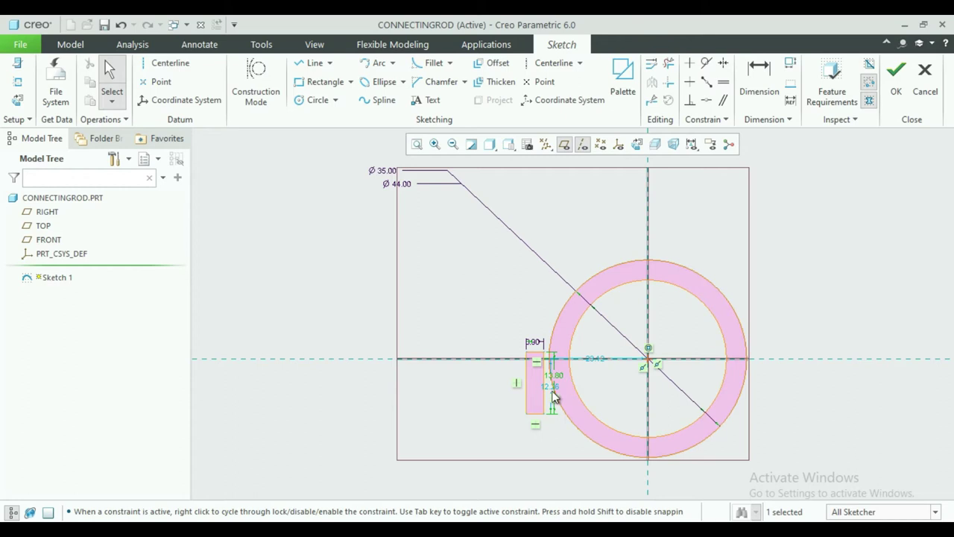
Set the rectangle's lower offset to 6.90 and its distance from the ring centre to 20.00
double_click(551, 389)
key("BackSpace")
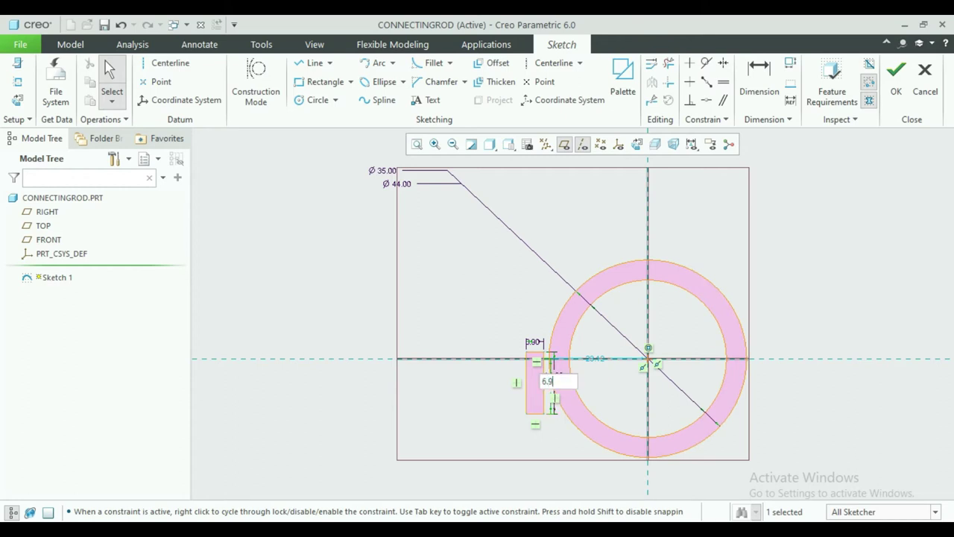
key("Return")
double_click(597, 335)
key("BackSpace")
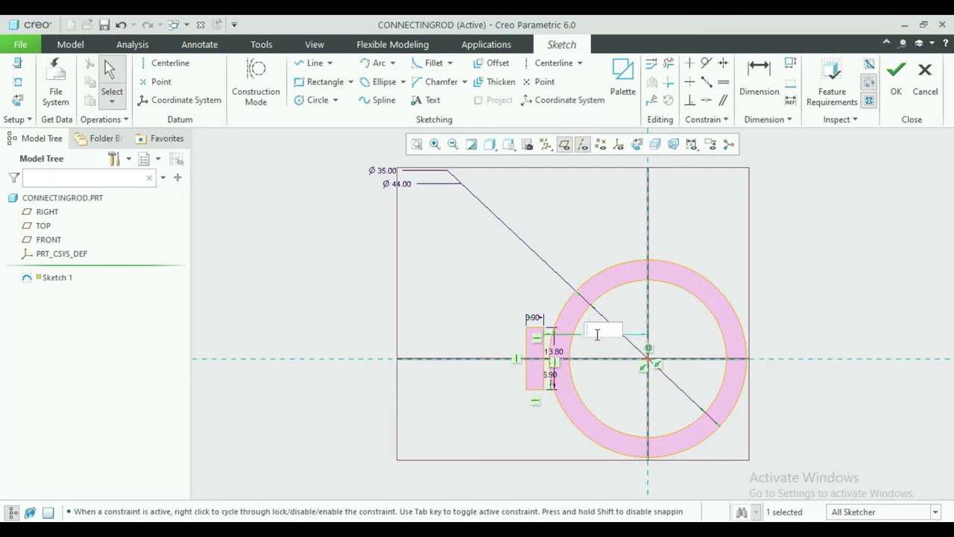
type("20")
key("Return")
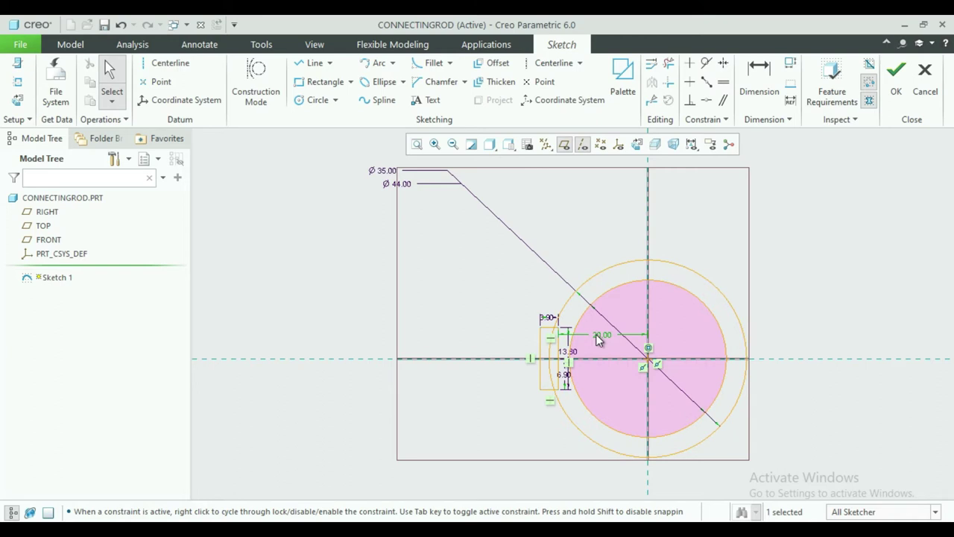
left_click(759, 74)
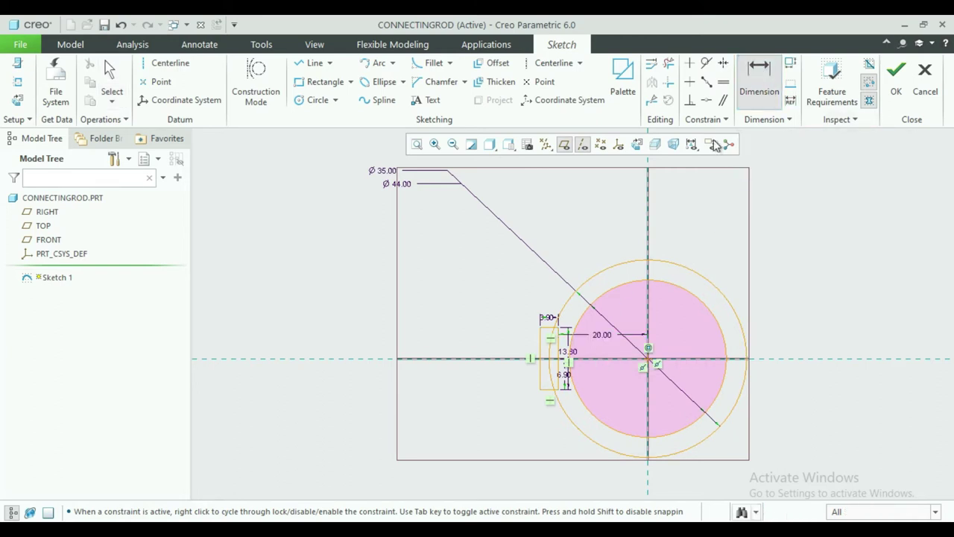
left_click(541, 364)
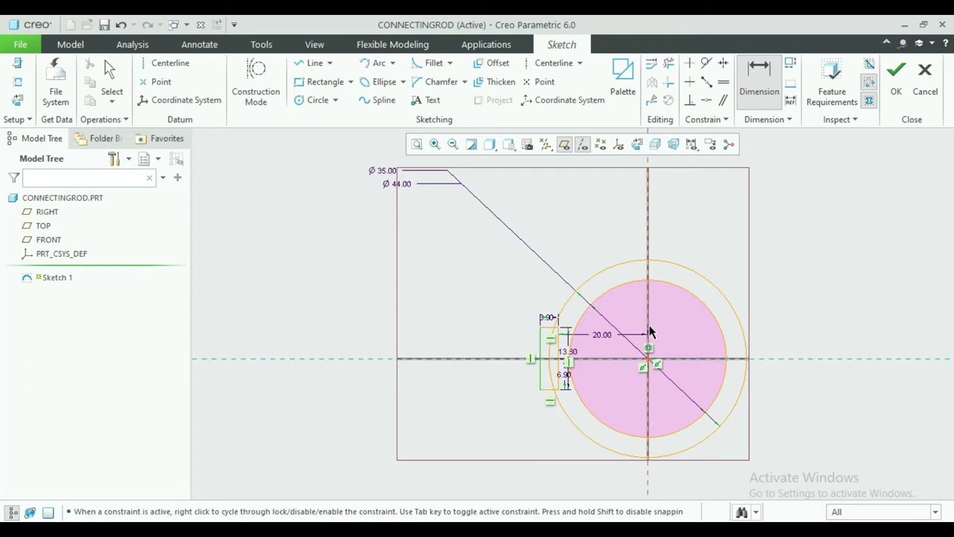
middle_click(601, 352)
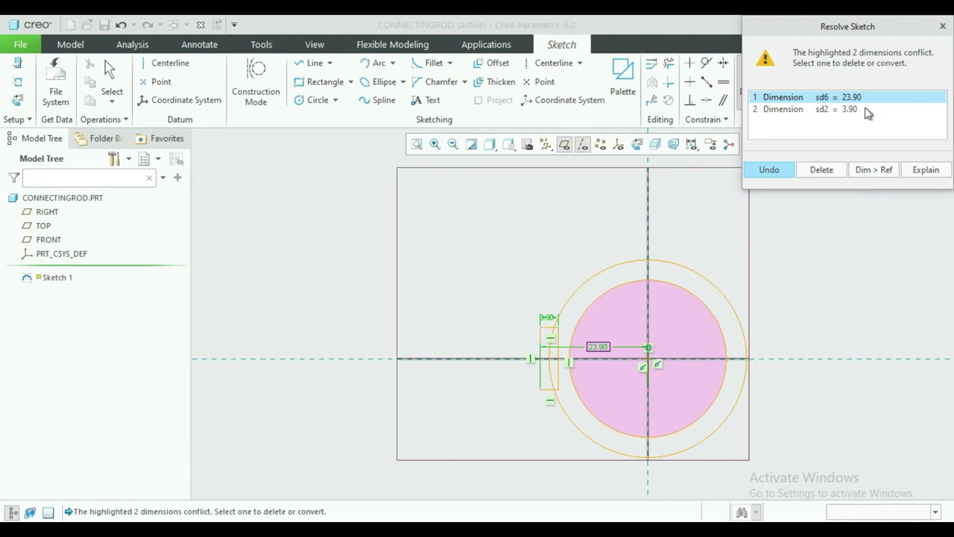
left_click(943, 26)
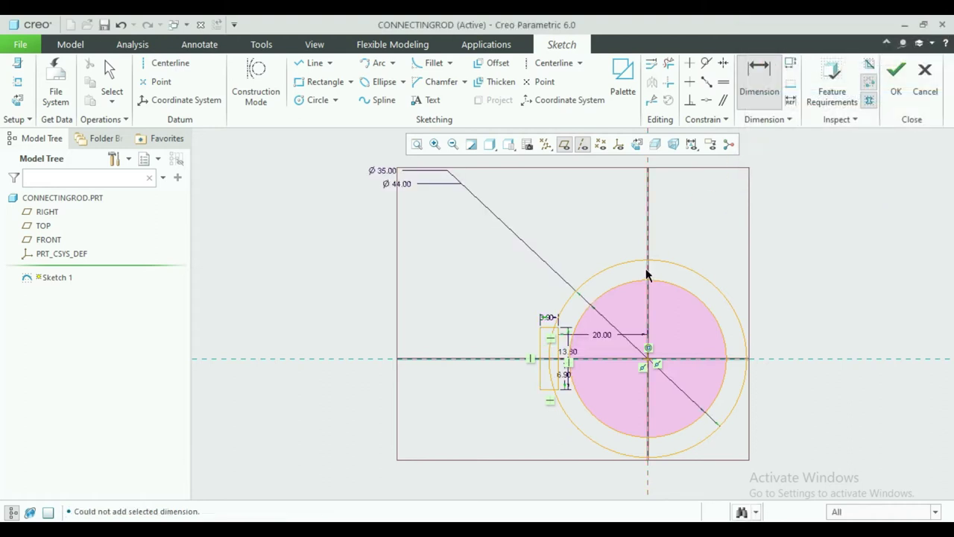
scroll(616, 308, "down", 4)
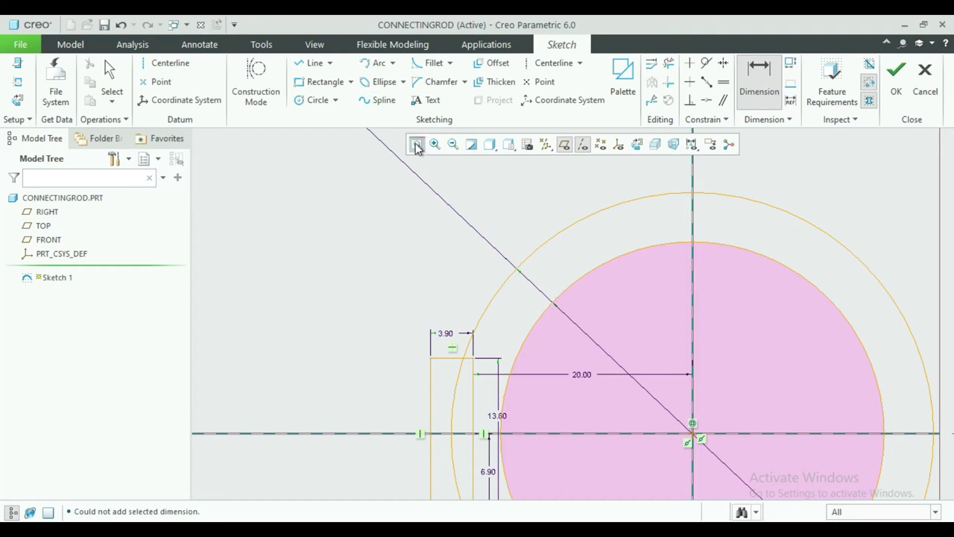
left_click(417, 144)
scroll(506, 378, "down", 2)
scroll(506, 378, "down", 2)
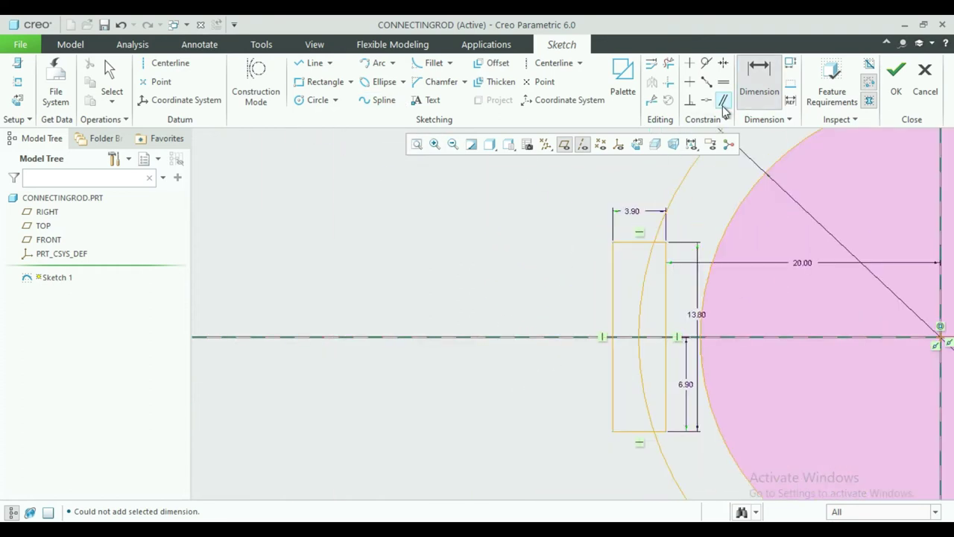
left_click(668, 65)
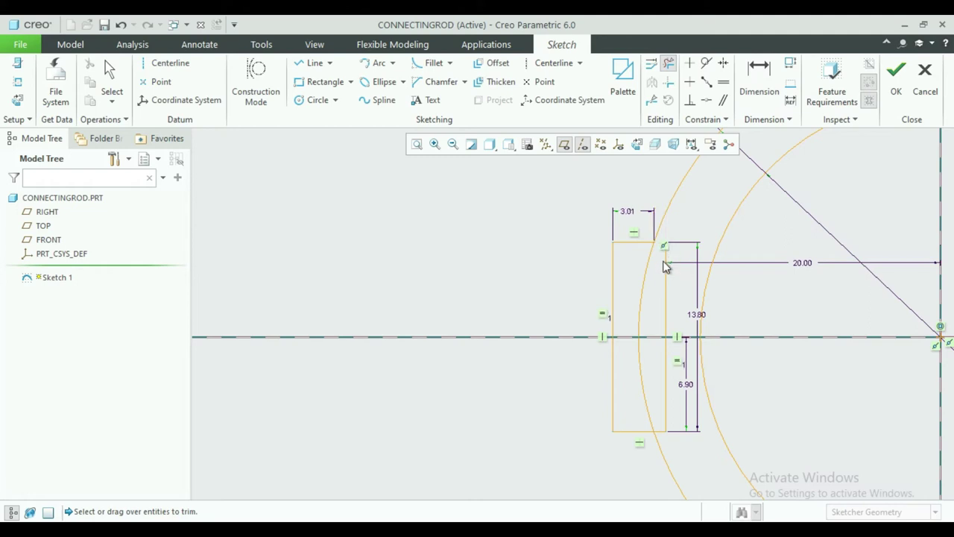
Trim the rectangle's right edge and the arc pieces inside it, merging tab and outer circle into one outline
left_click(666, 281)
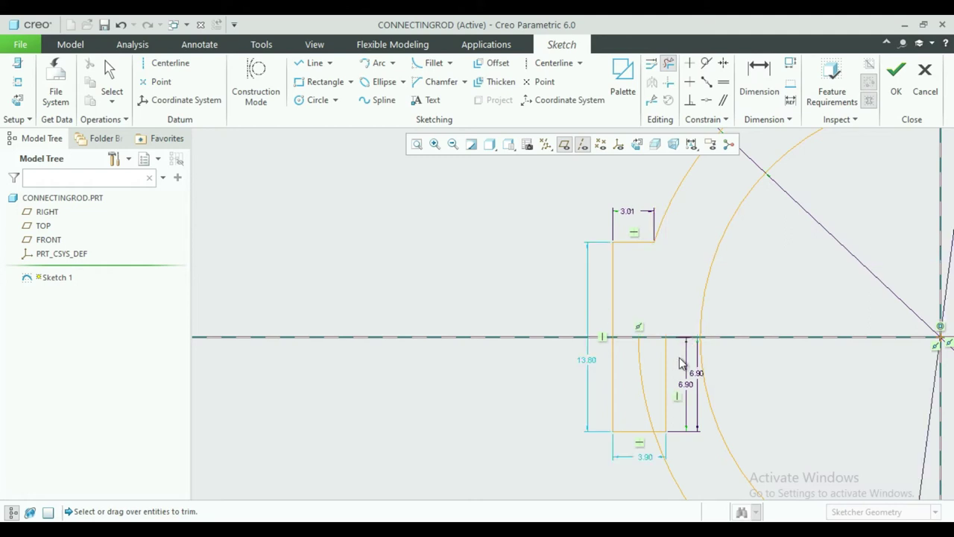
left_click(646, 418)
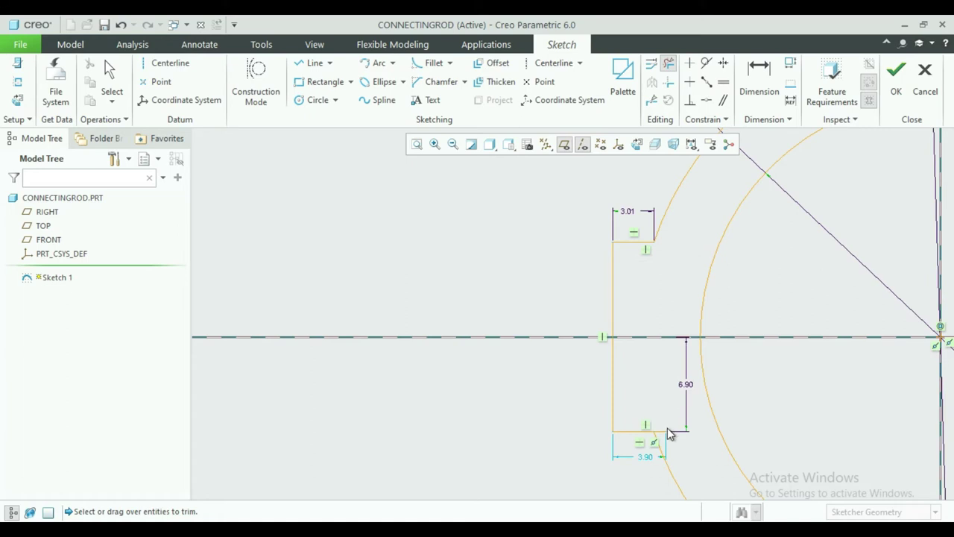
left_click(666, 438)
scroll(674, 402, "up", 1)
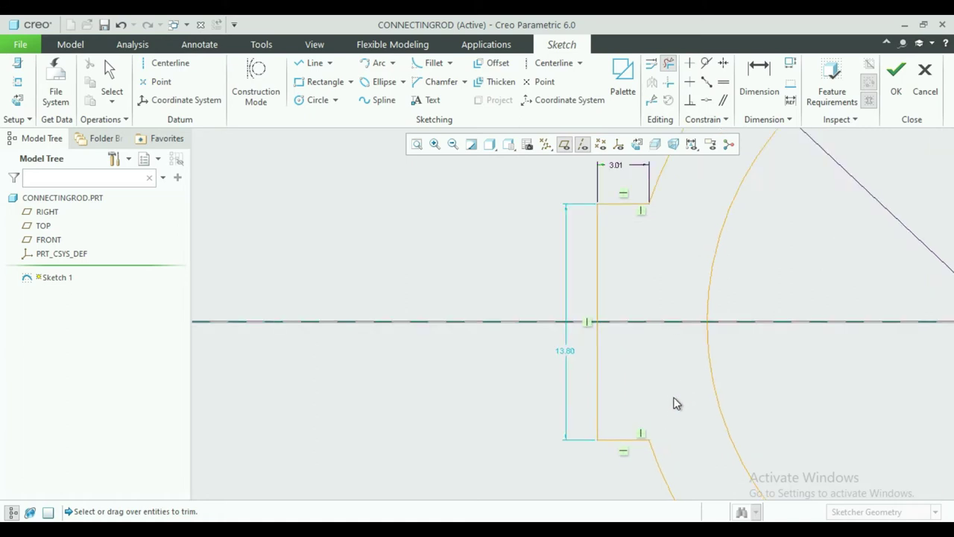
middle_click(673, 400)
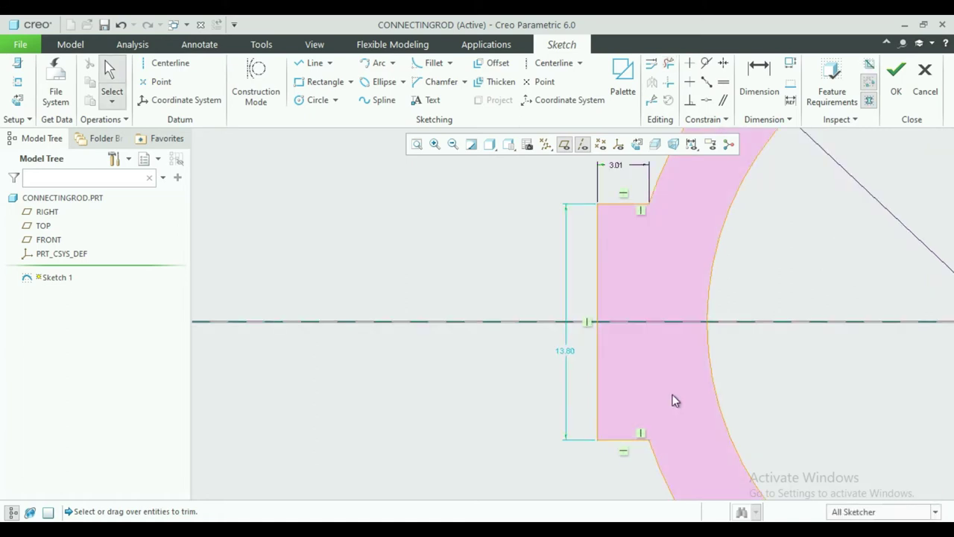
left_click(415, 144)
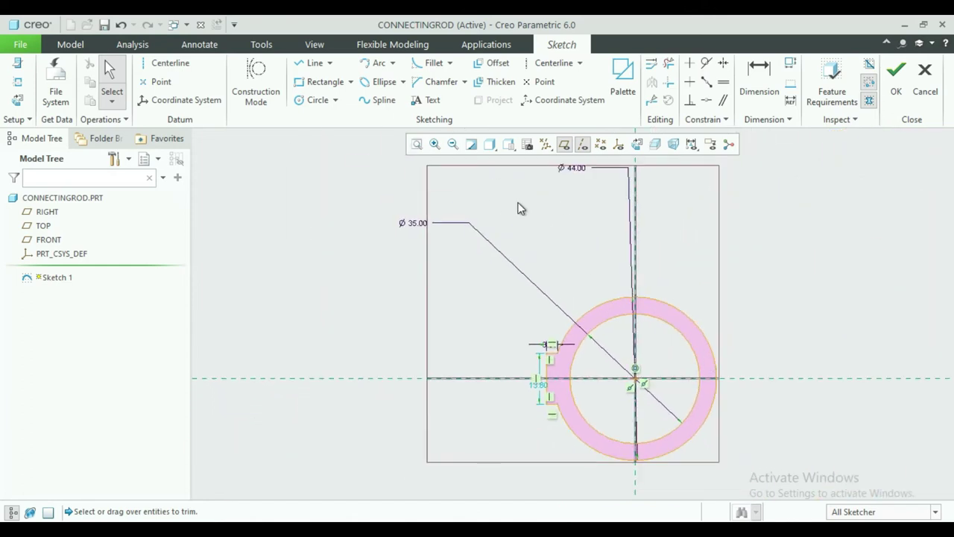
left_click(318, 100)
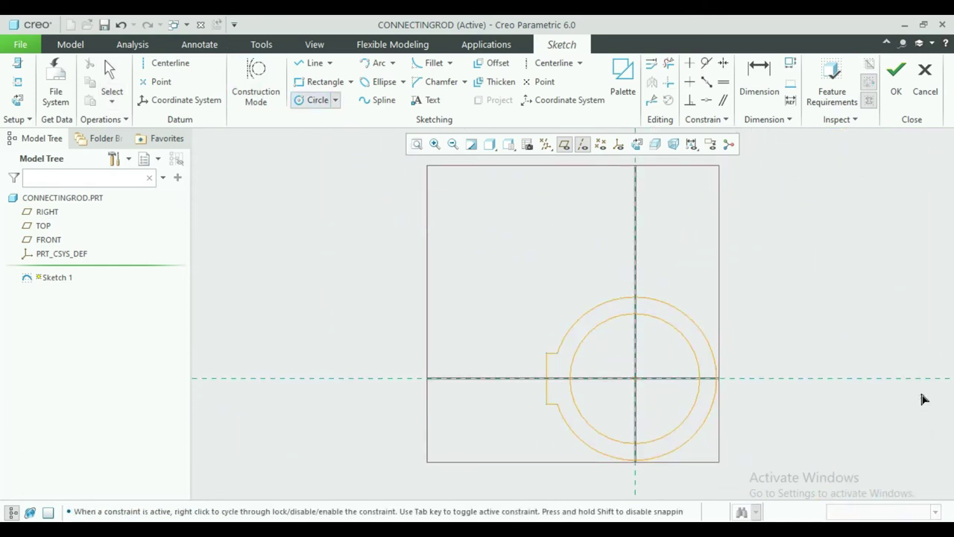
Draw two concentric circles on the centreline to the right of the first ring
left_click(897, 378)
left_click(863, 381)
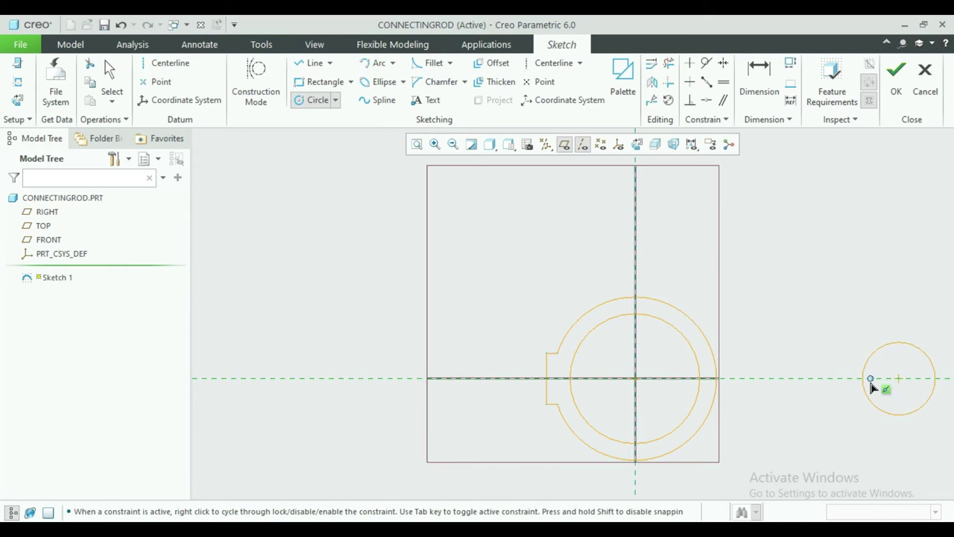
left_click(898, 379)
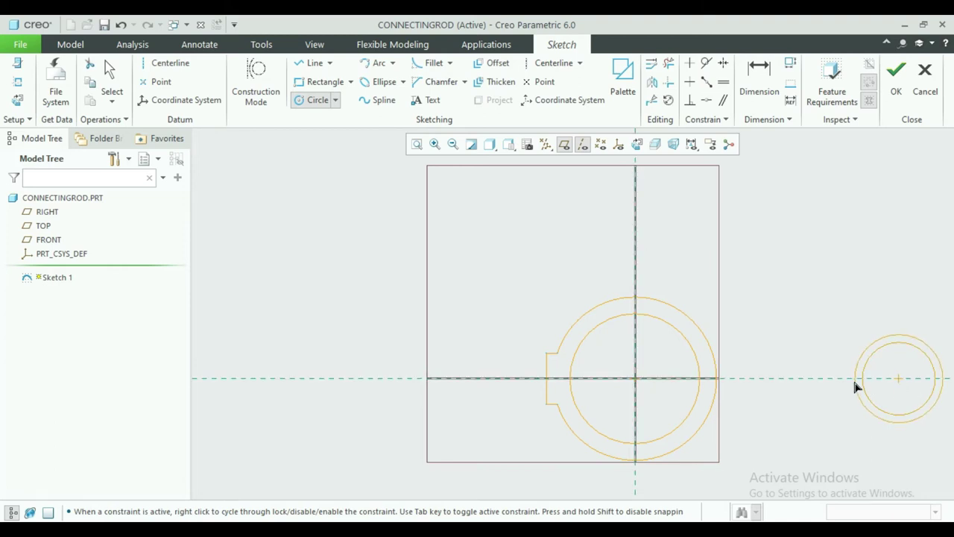
left_click(847, 382)
middle_click(831, 364)
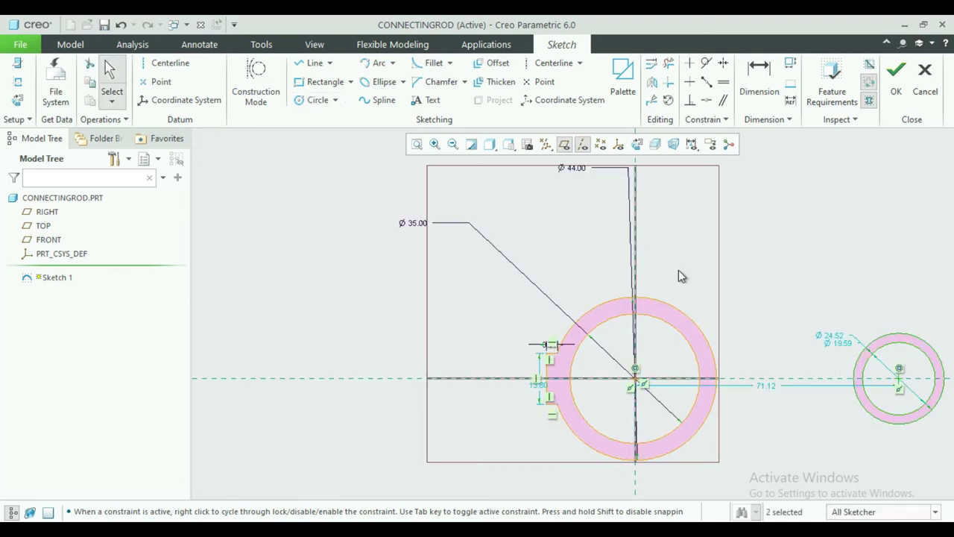
left_click(417, 144)
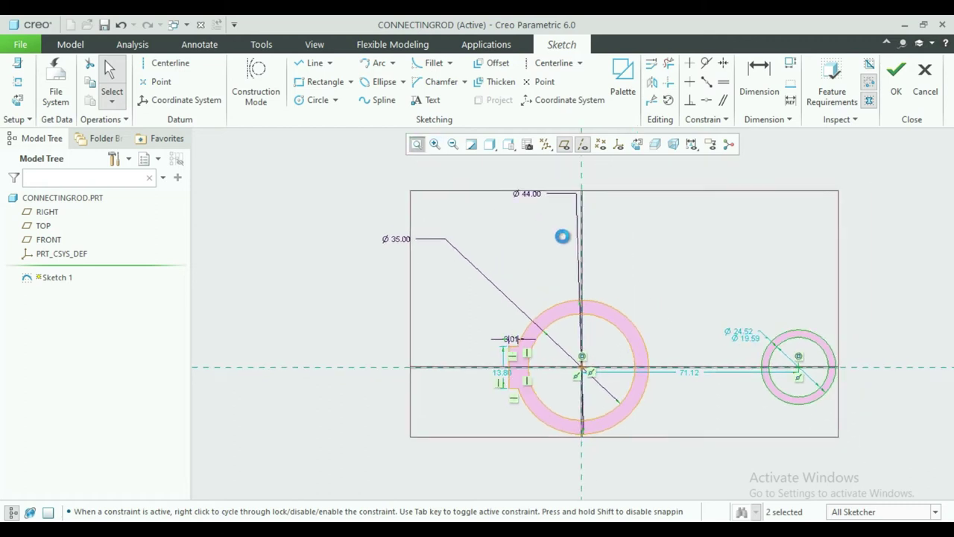
left_click(670, 337)
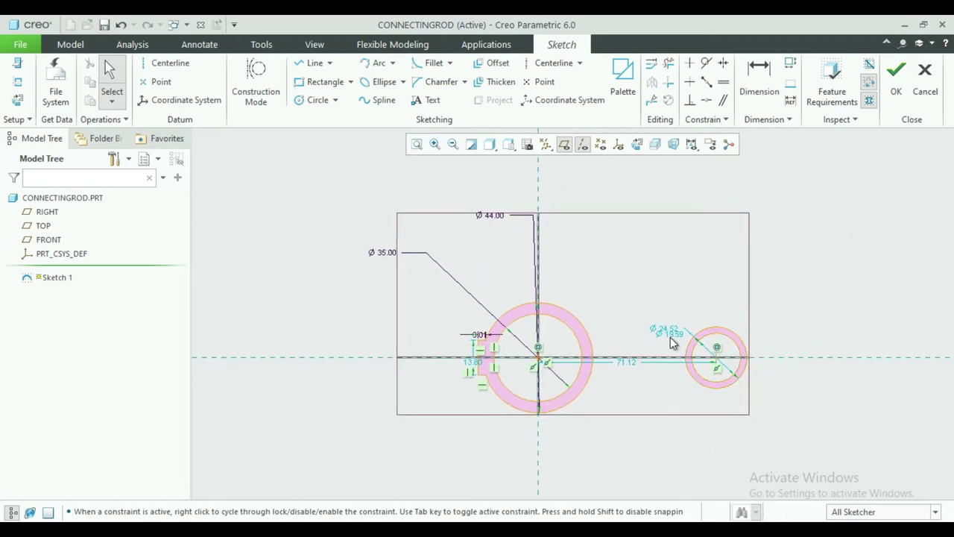
Set the right ring's diameters to 62 inside and 72 outside
double_click(670, 335)
key("BackSpace")
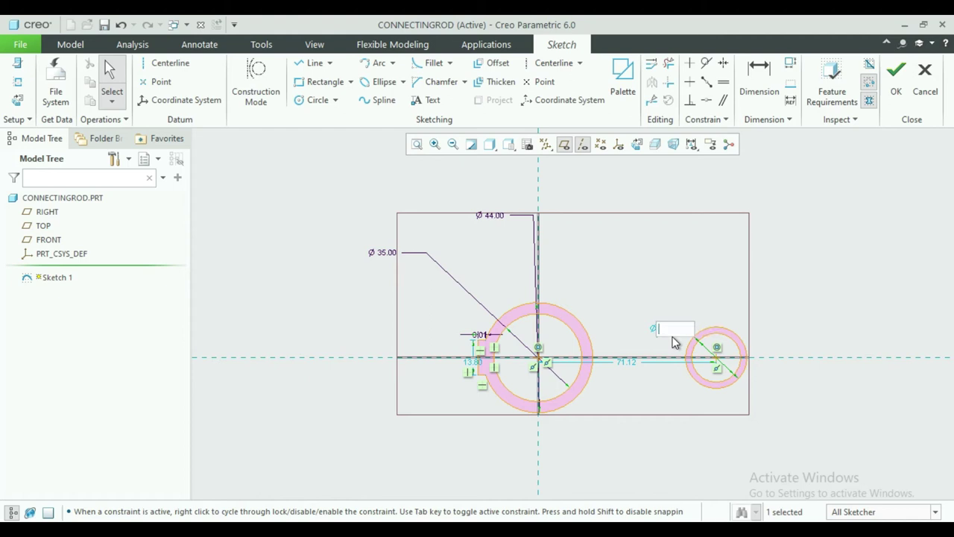
type("6")
type("2")
key("Return")
double_click(670, 334)
key("BackSpace")
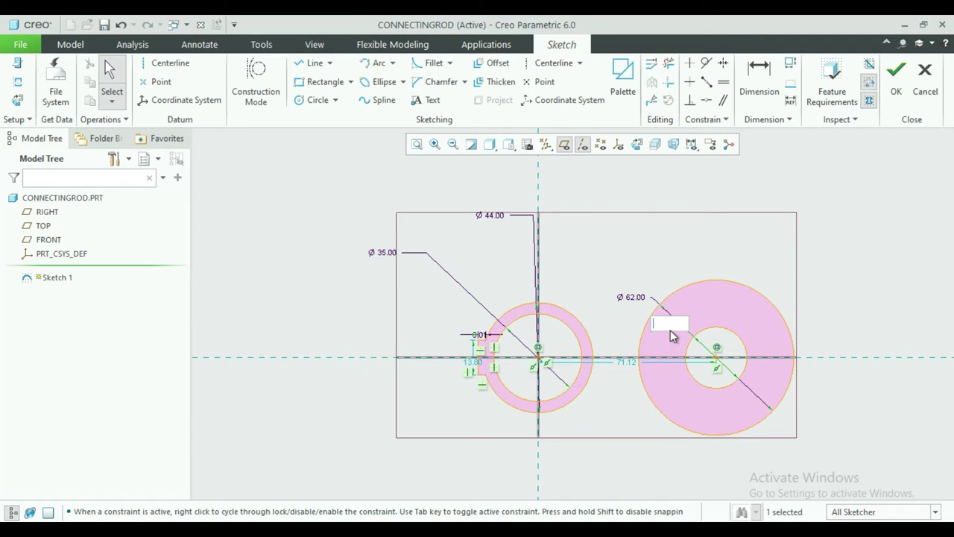
type("72")
key("Return")
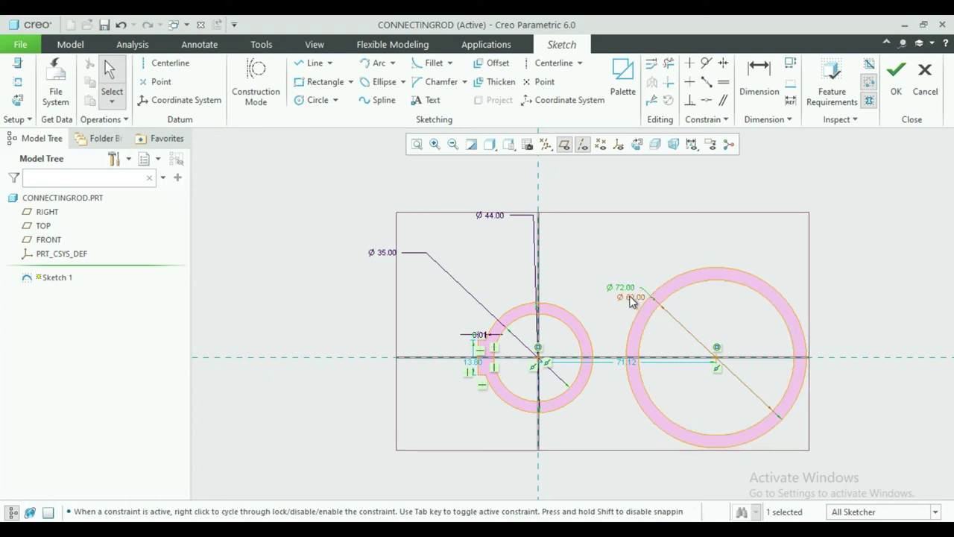
Re-edit the inner circle's diameter, correcting it back to Ø62
double_click(630, 297)
key("BackSpace")
type("5")
key("Return")
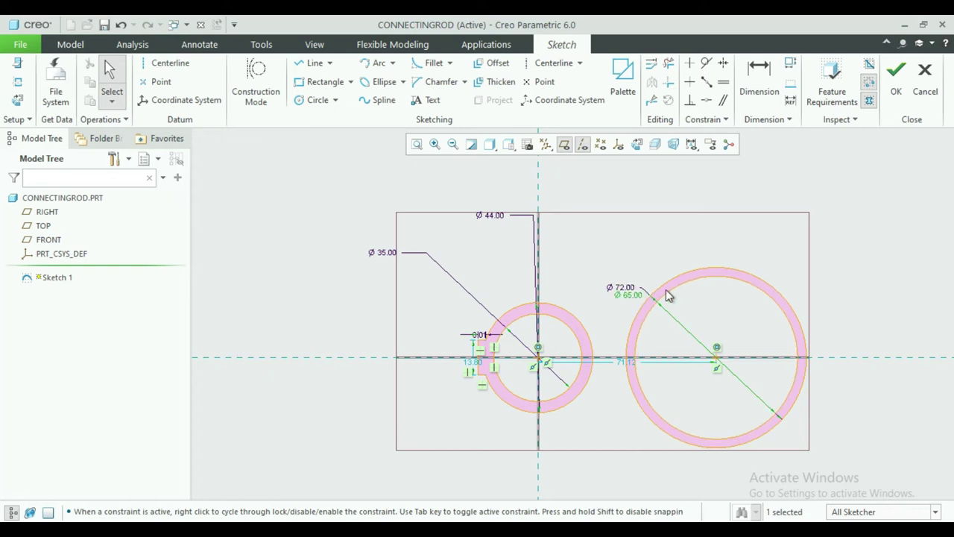
double_click(634, 296)
key("BackSpace")
type("2")
key("Return")
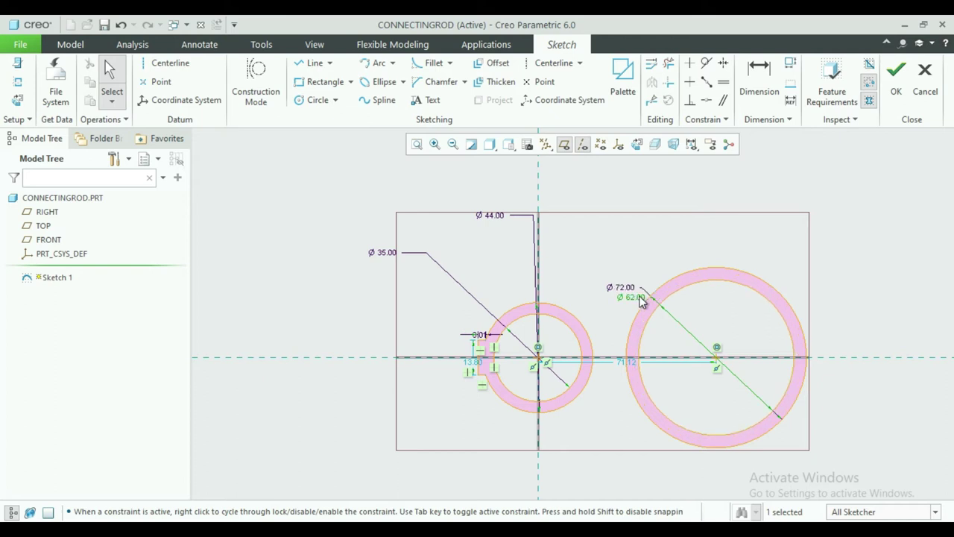
scroll(656, 403, "down", 2)
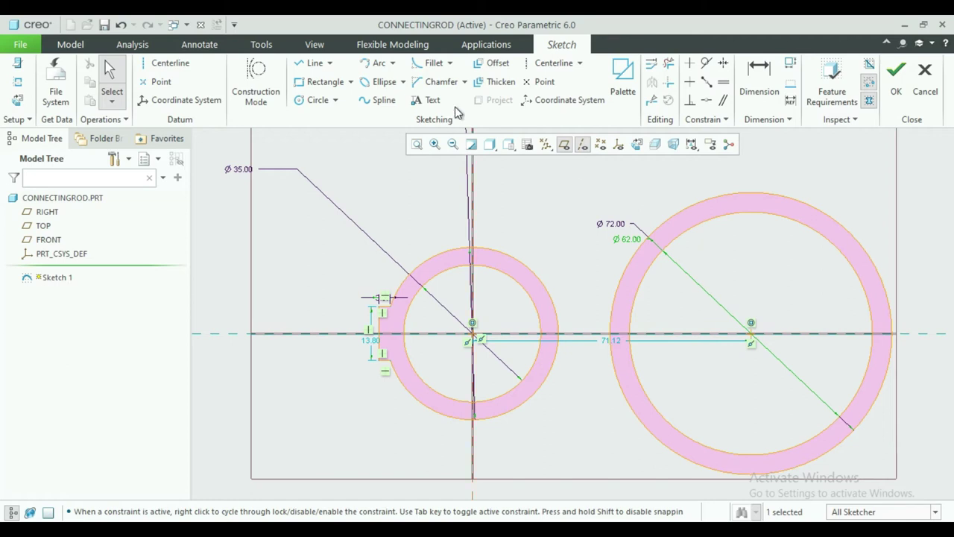
Add a vertical centreline and a vertical line through the large ring's centre
left_click(536, 69)
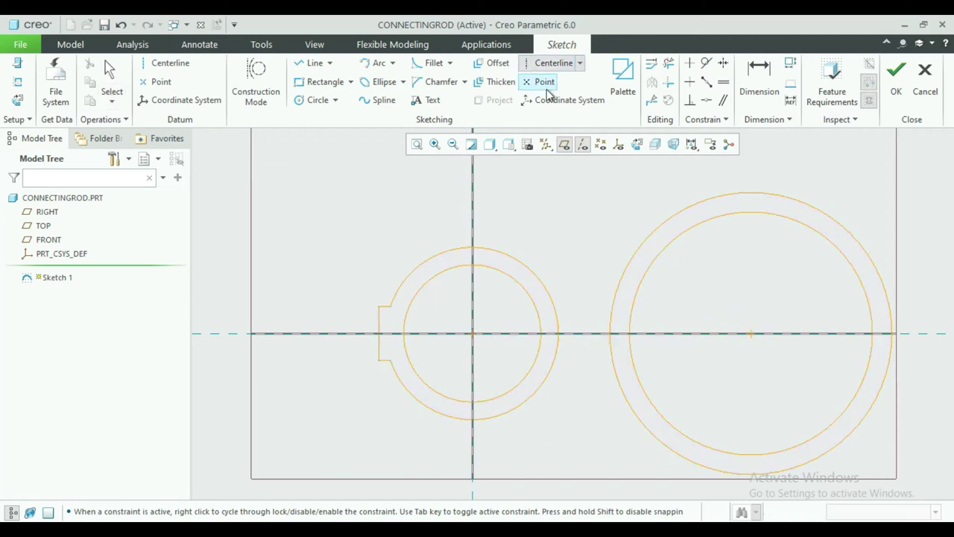
left_click(751, 335)
left_click(753, 359)
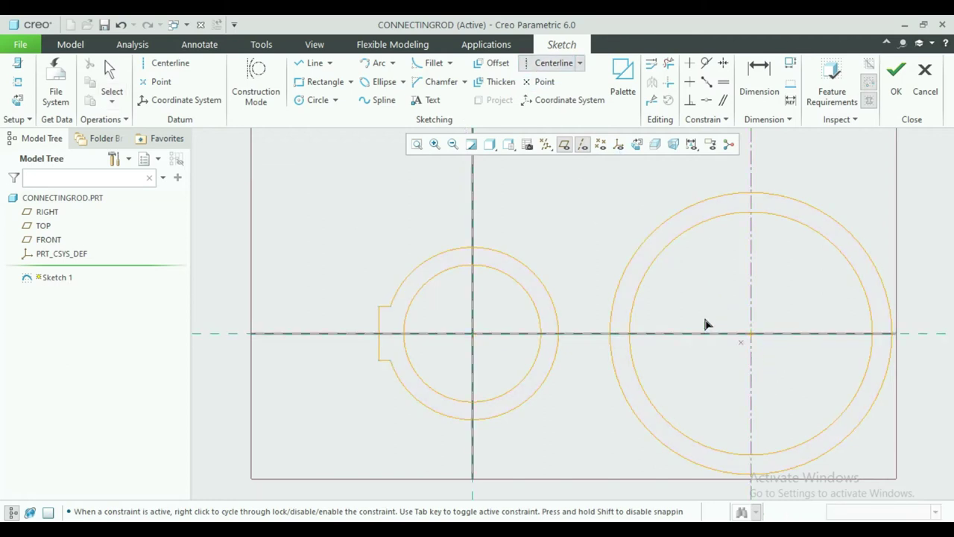
middle_click(706, 324)
left_click(312, 65)
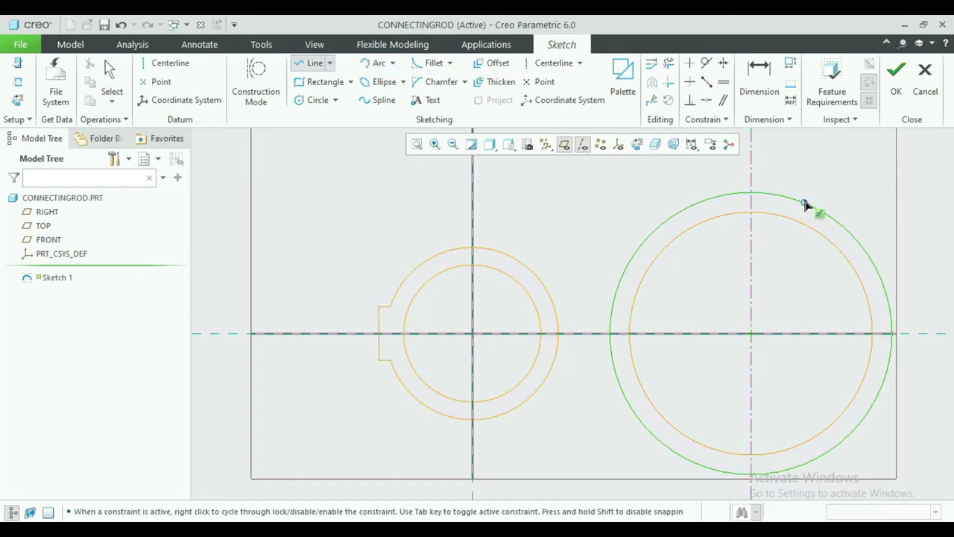
left_click(751, 215)
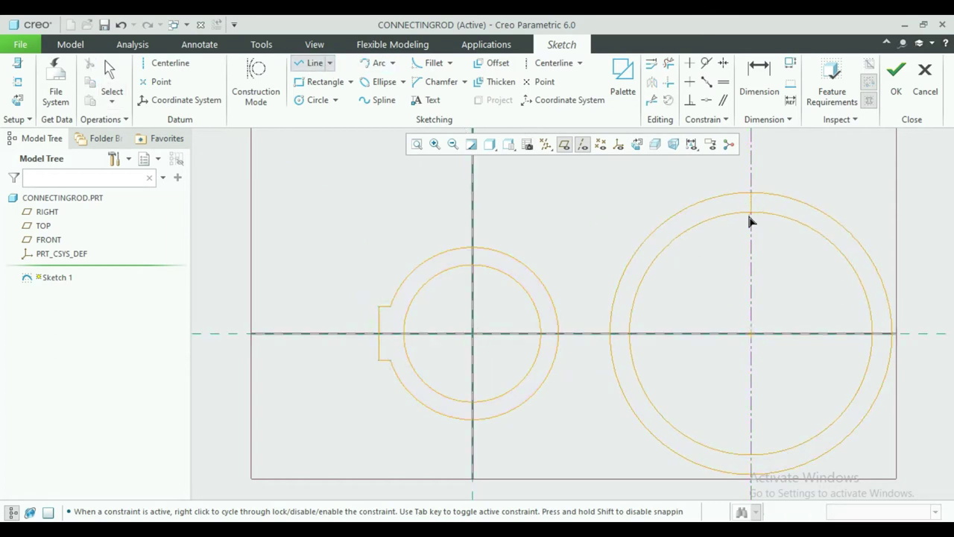
left_click(751, 457)
middle_click(762, 442)
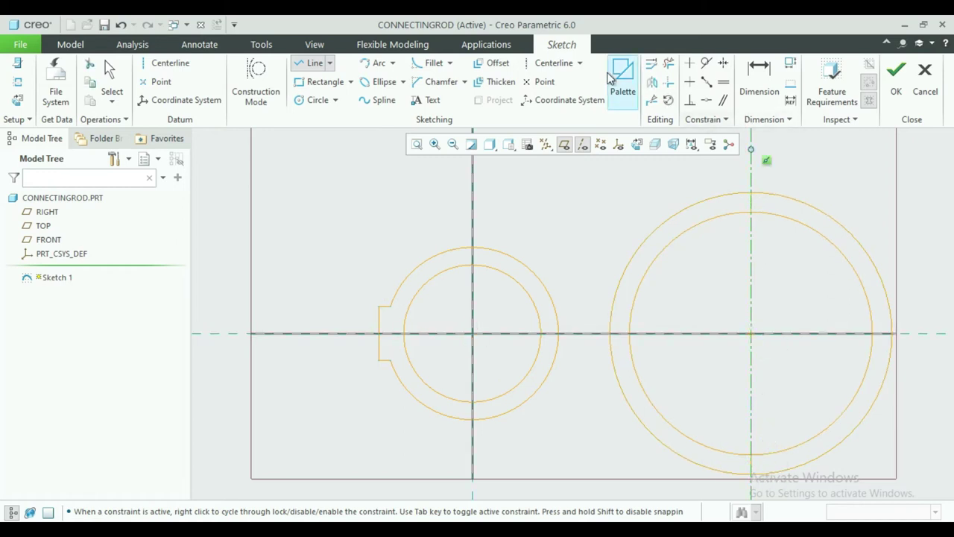
Trim away the large ring's right-hand arcs and leftover line piece
left_click(668, 63)
left_click_drag(828, 266, 828, 294)
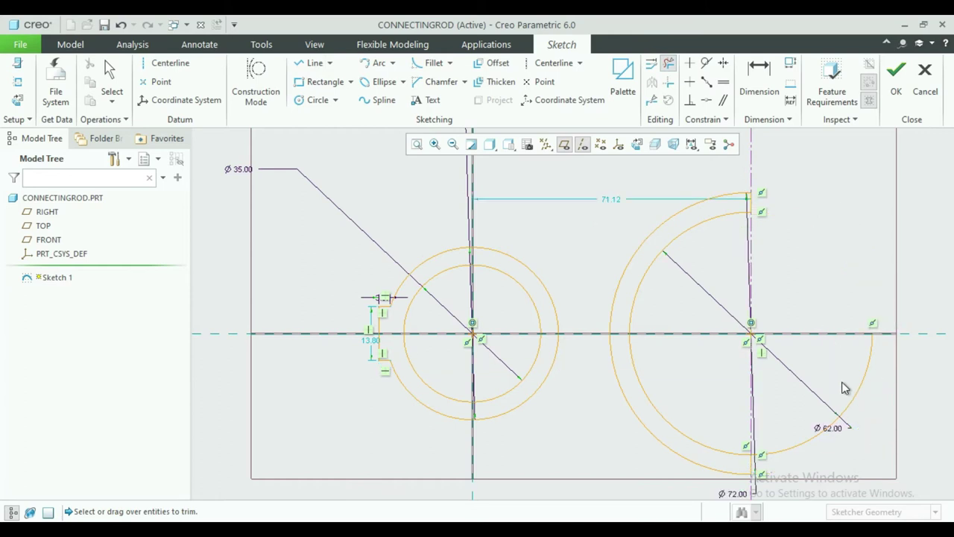
left_click(846, 420)
middle_click(828, 381)
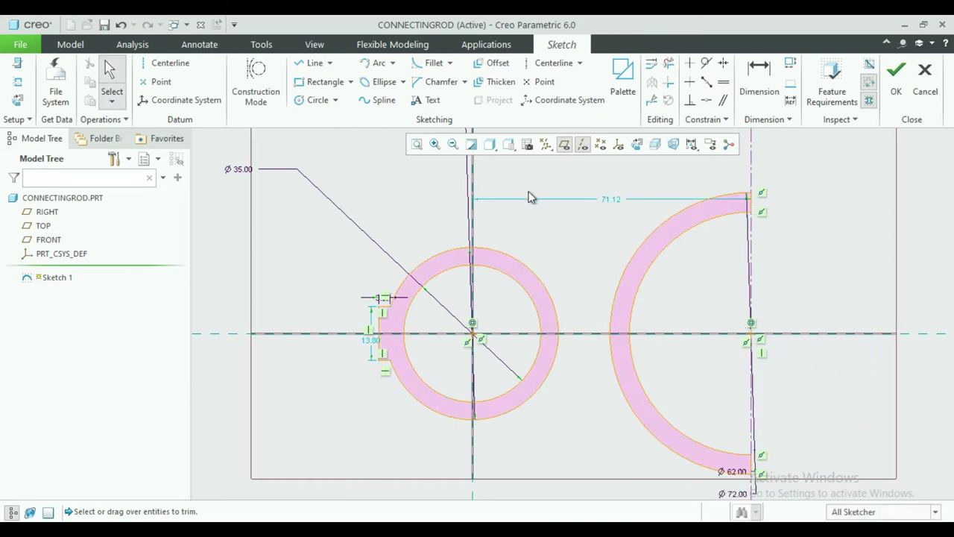
left_click(415, 143)
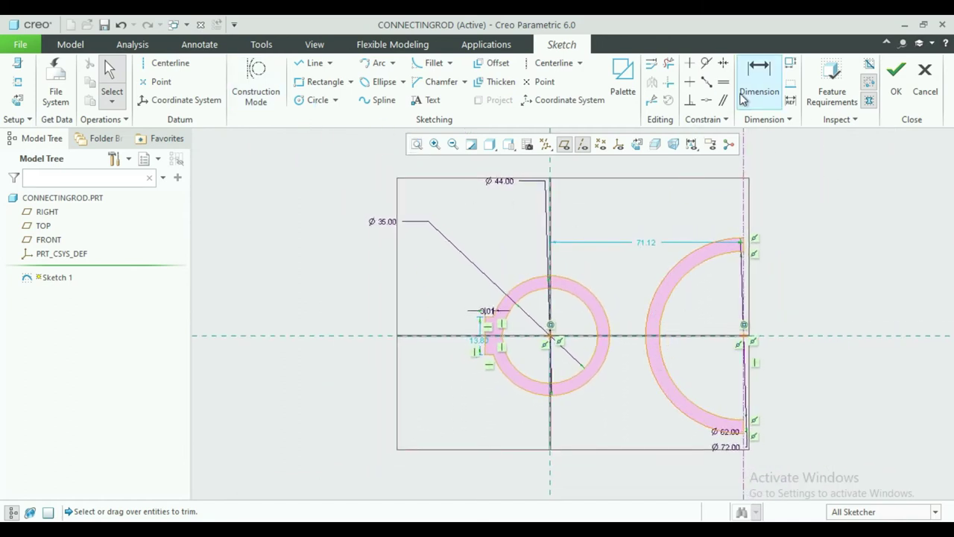
Dimension the distance between the two ring centres as 171
left_click(757, 74)
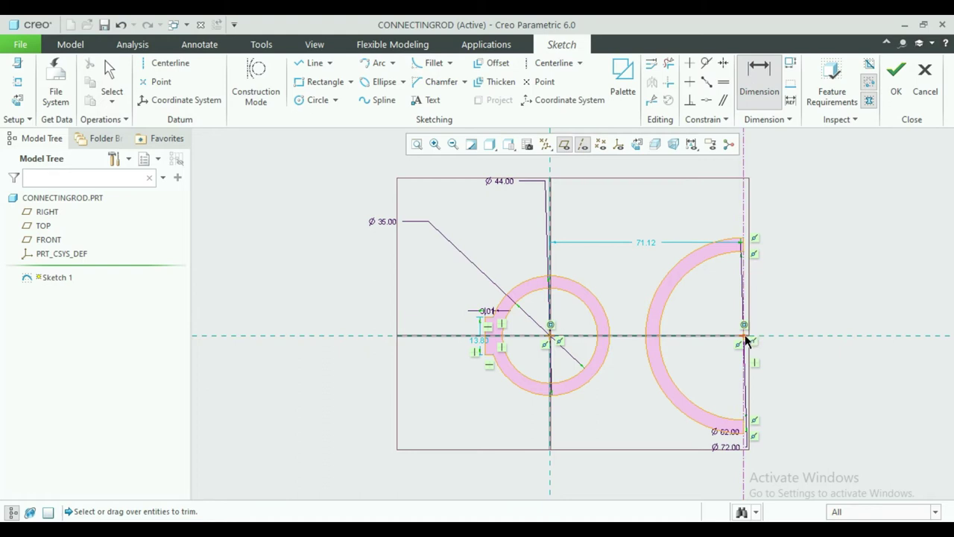
left_click_drag(745, 339, 548, 339)
left_click(552, 342)
middle_click(628, 383)
key("BackSpace")
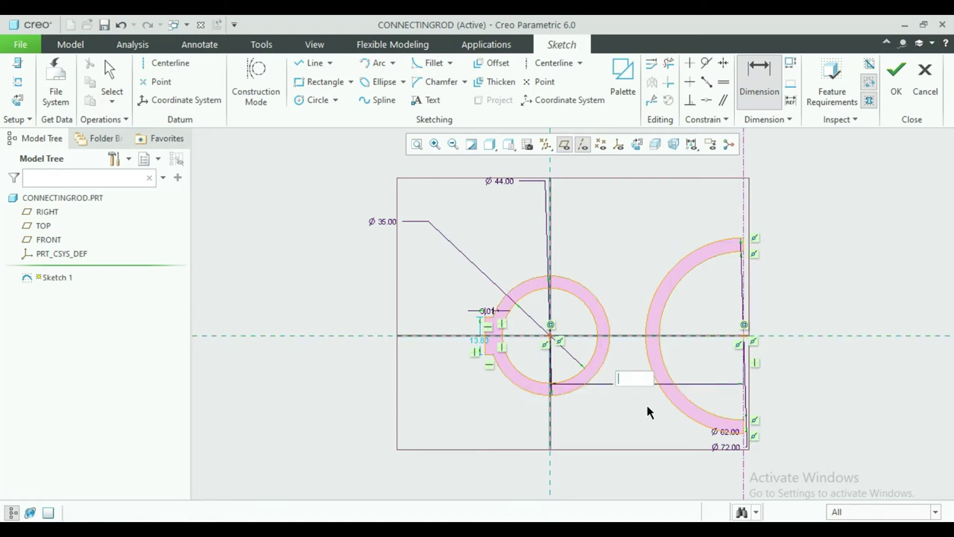
type("171")
key("Return")
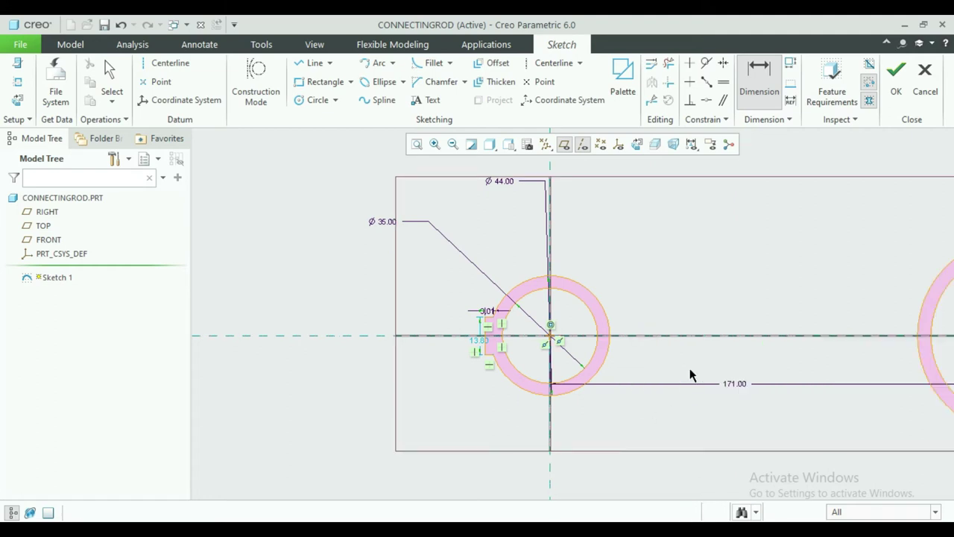
Finish Sketch 1 and start an extrusion from it
left_click(416, 144)
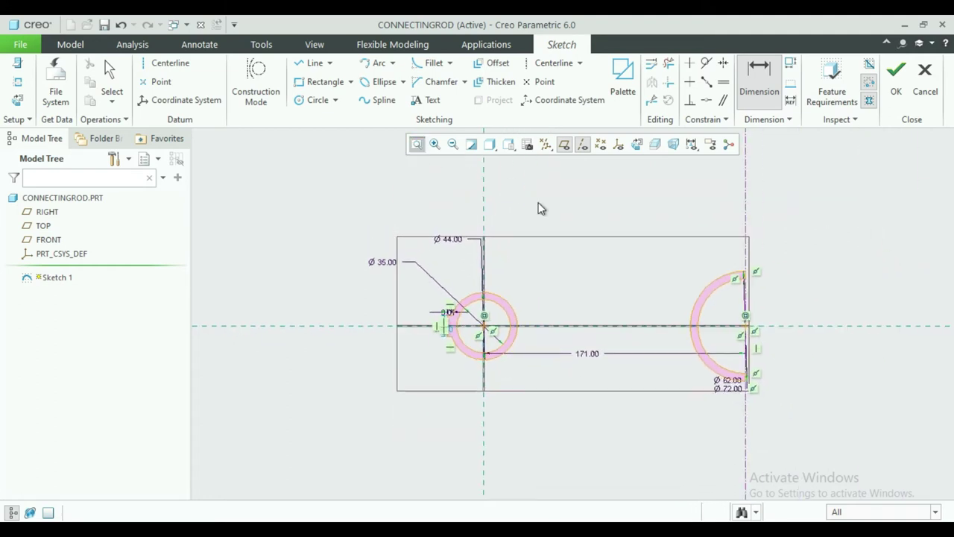
middle_click(754, 243)
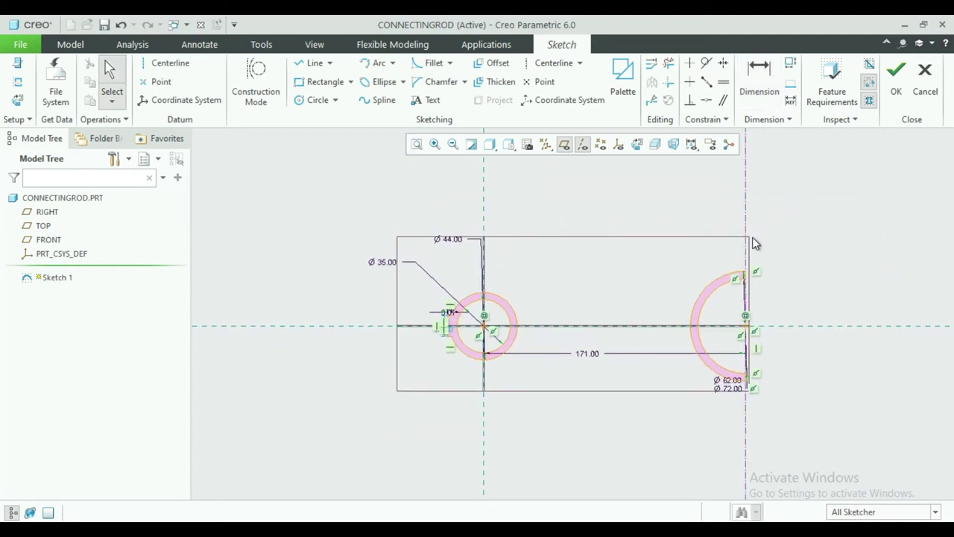
left_click(896, 80)
left_click(382, 79)
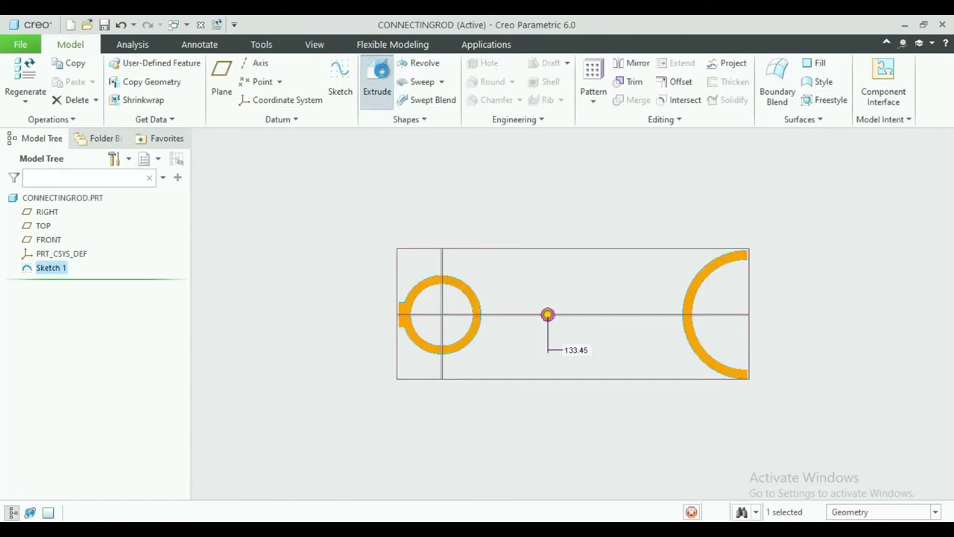
Extrude both ring profiles as a solid 38 deep
double_click(182, 79)
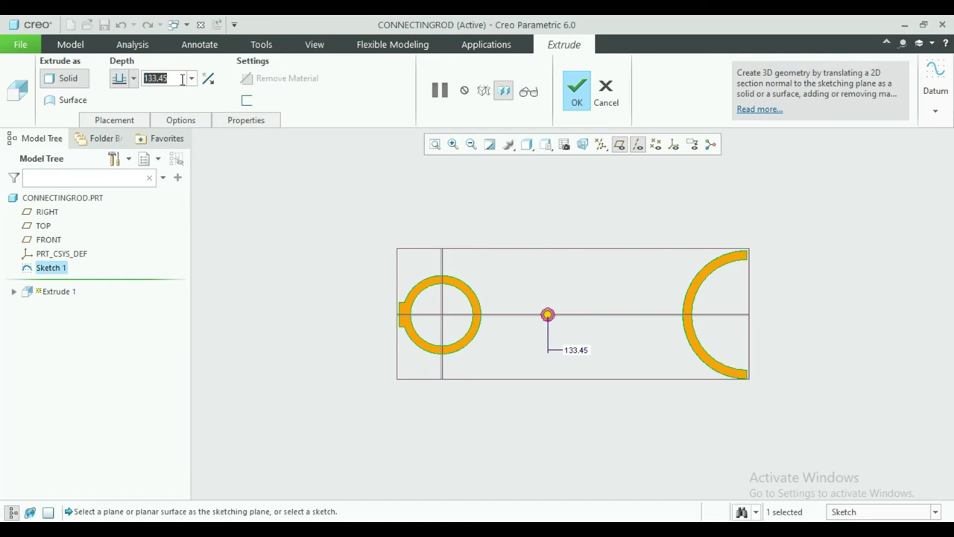
key("BackSpace")
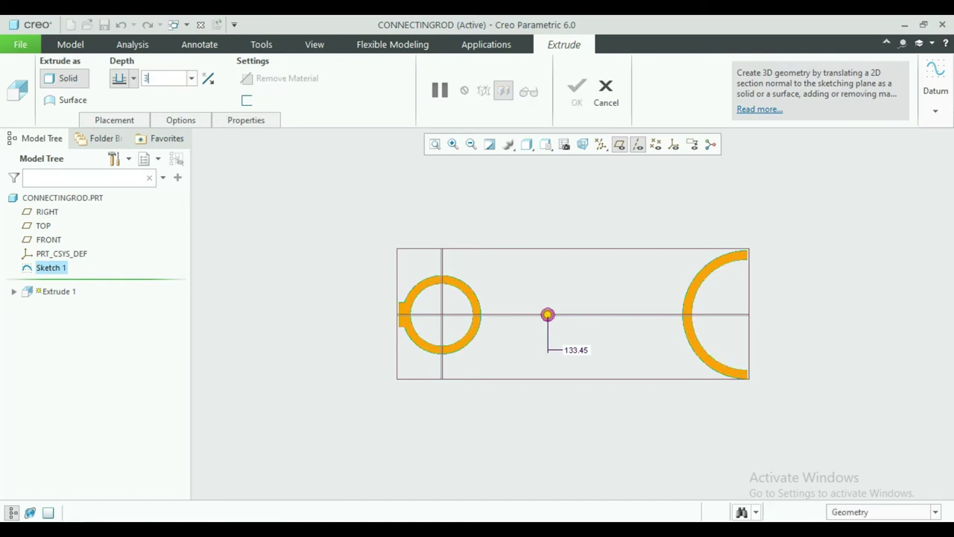
type("8")
key("Return")
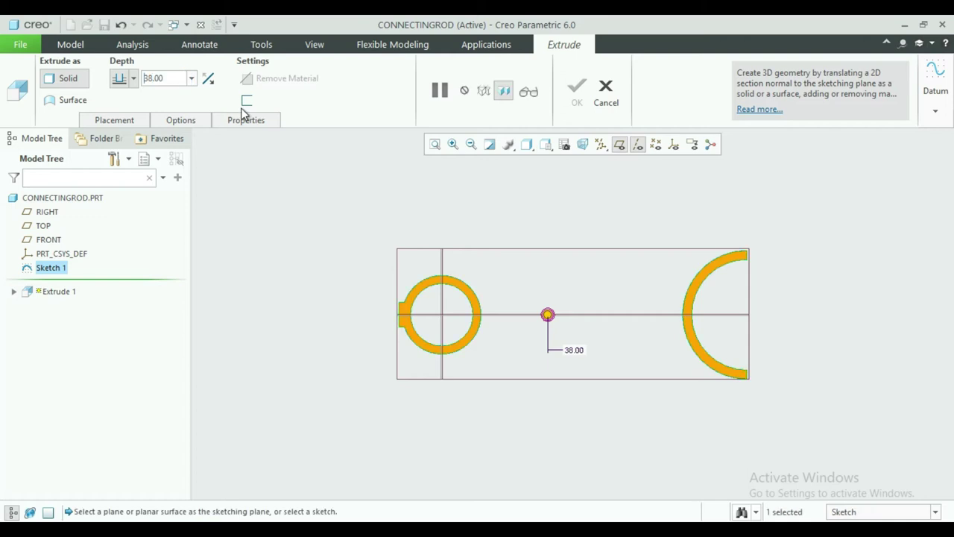
key("ctrl+d")
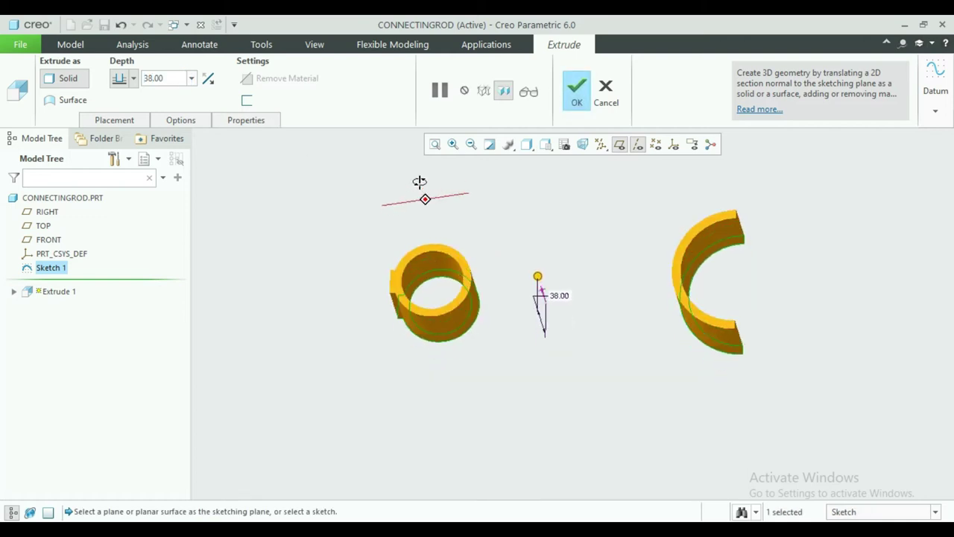
left_click(587, 93)
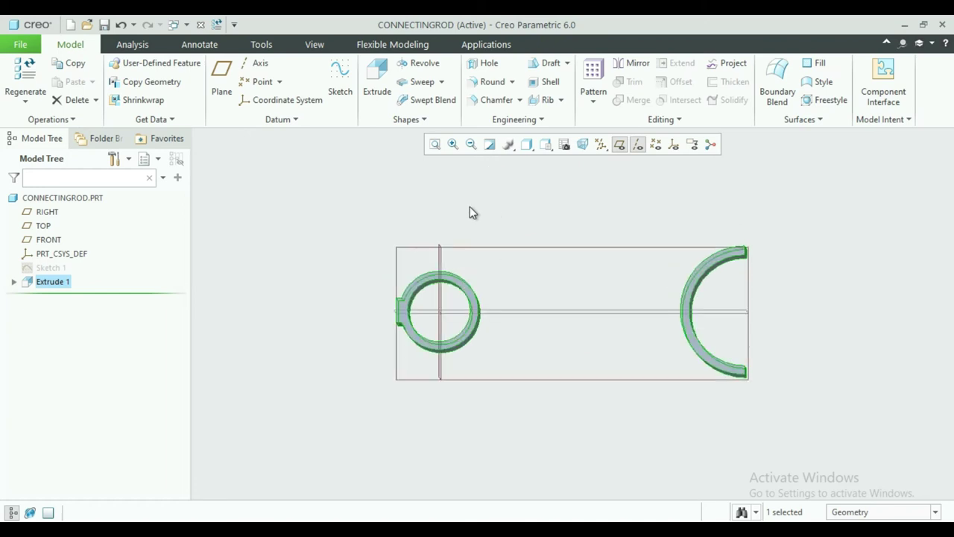
Create datum plane DTM1 by offsetting FRONT 19, mid-depth of the extrusion
left_click(222, 79)
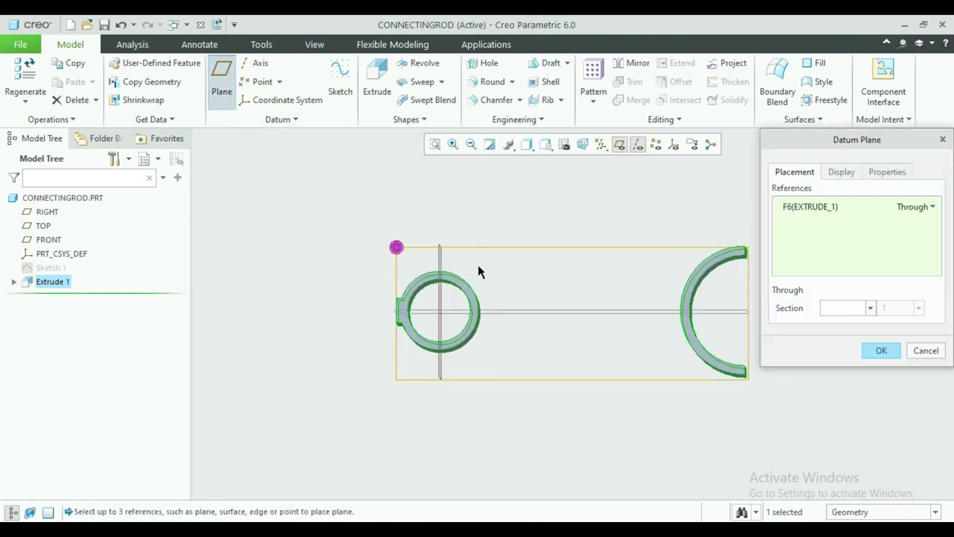
left_click(499, 248)
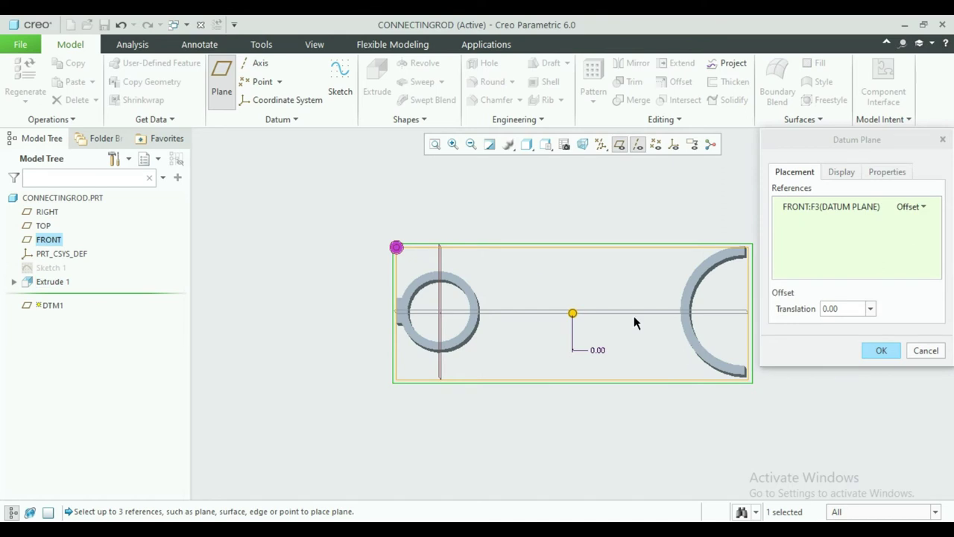
double_click(838, 309)
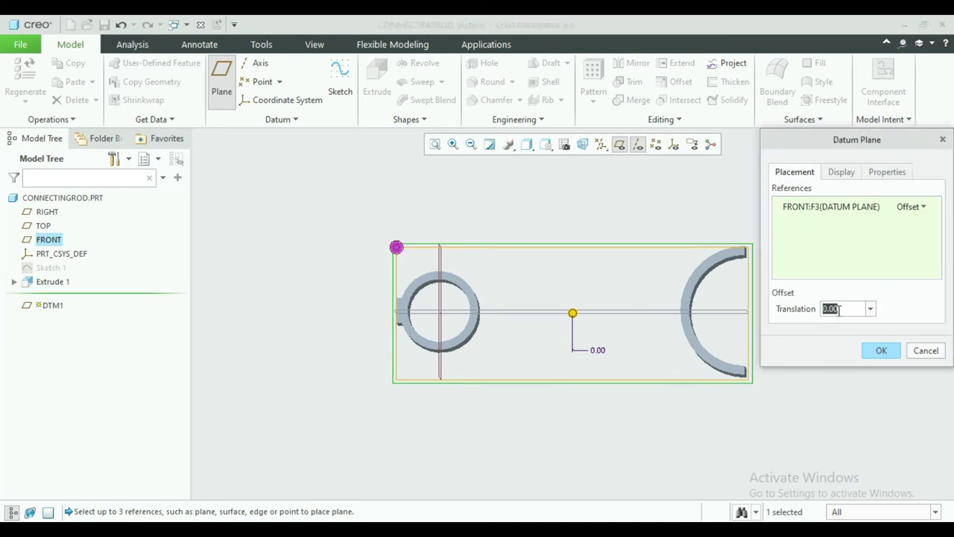
key("BackSpace")
key("Return")
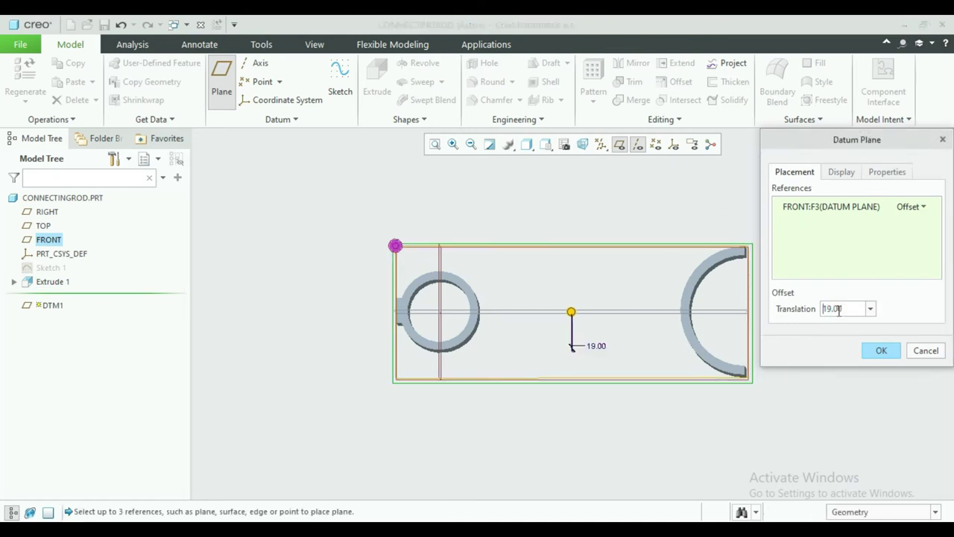
left_click(880, 354)
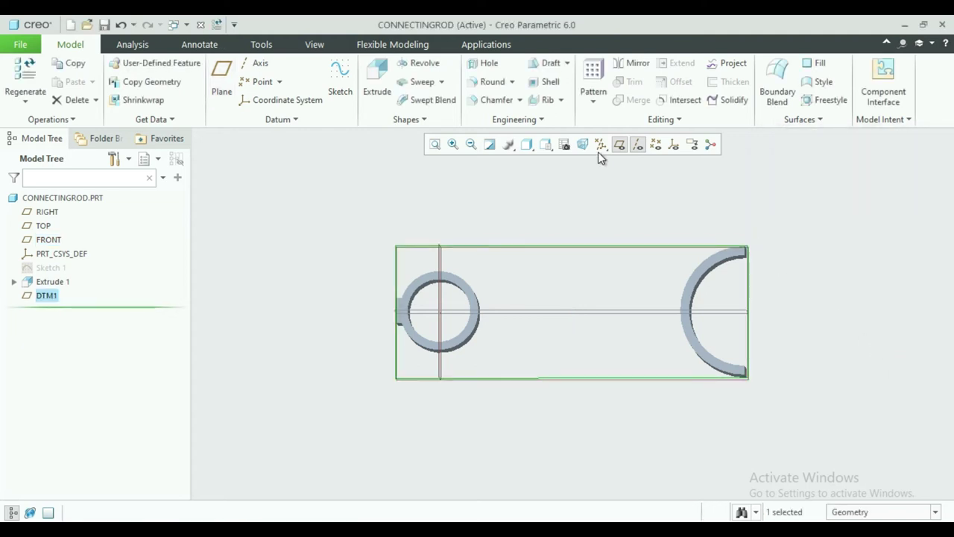
Open a face-on sketch on DTM1 and project the right arc and left circle edges
left_click(340, 78)
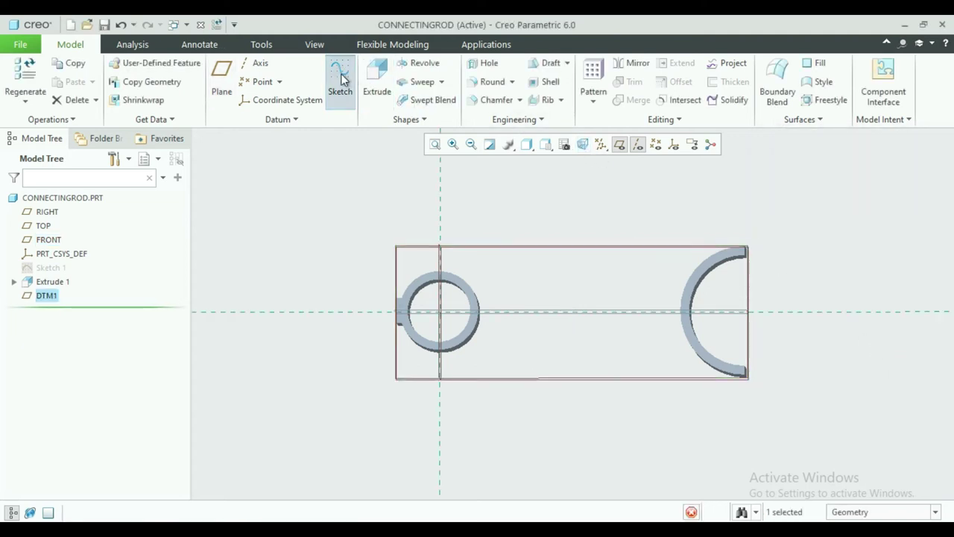
left_click(644, 149)
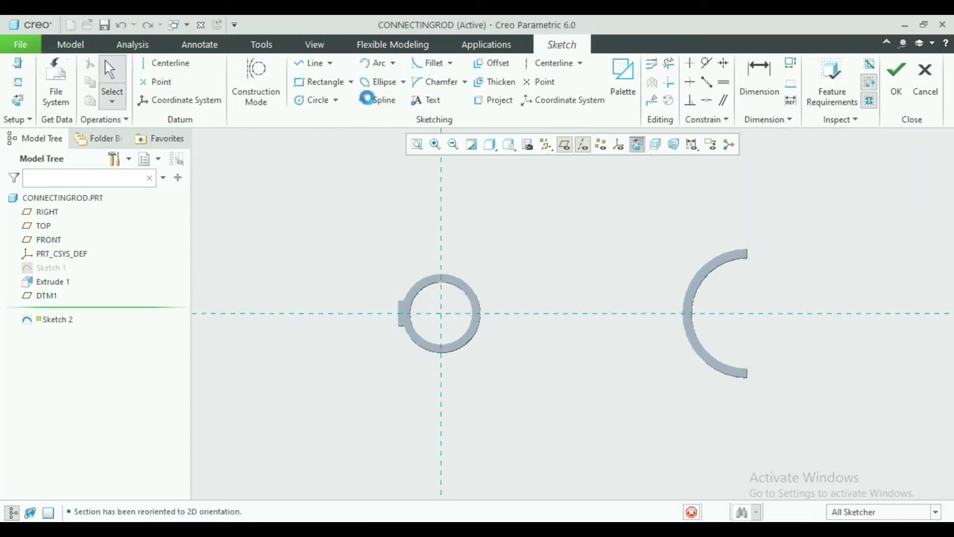
left_click(489, 102)
left_click(698, 270)
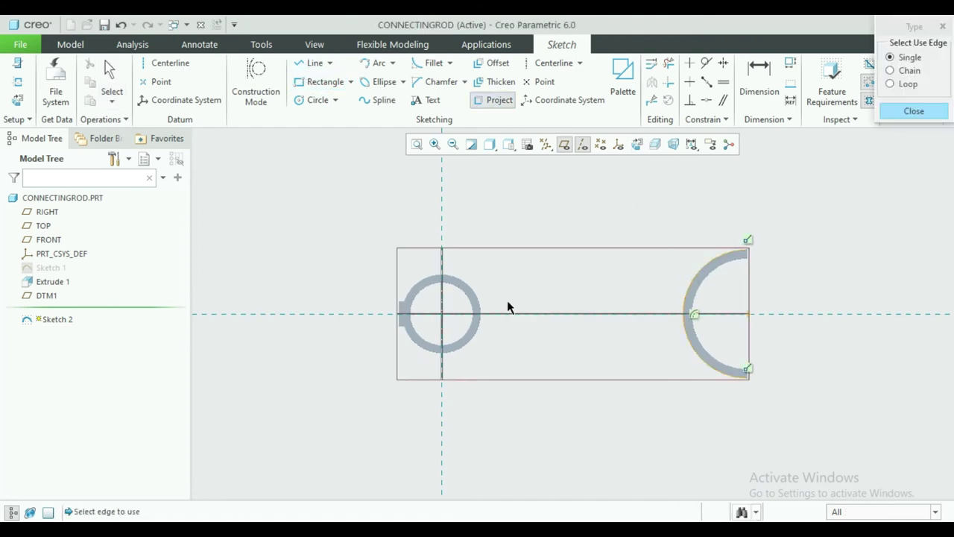
left_click(464, 285)
left_click(911, 110)
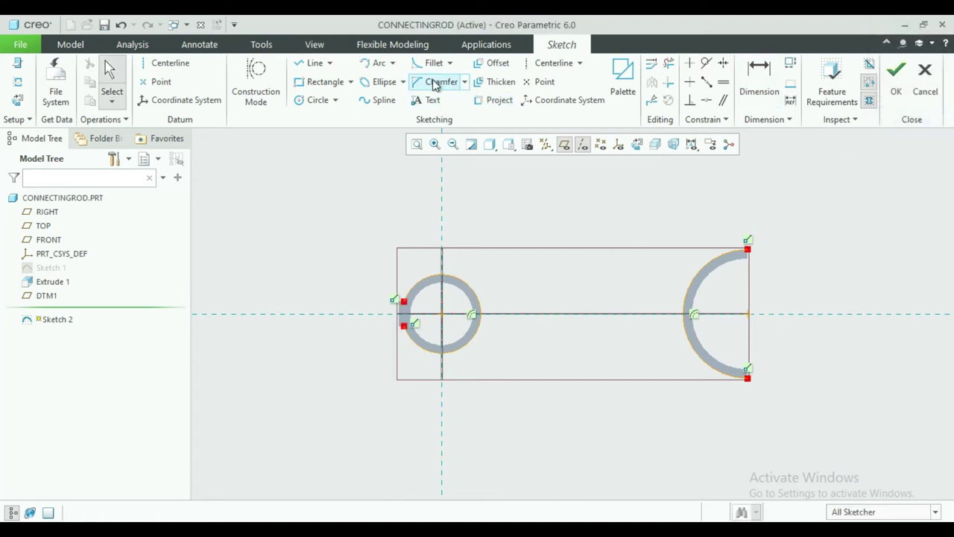
Draw a three-sided box up from the right arc's top end, deleting a stray slanted segment
left_click(316, 63)
scroll(745, 252, "up", 2)
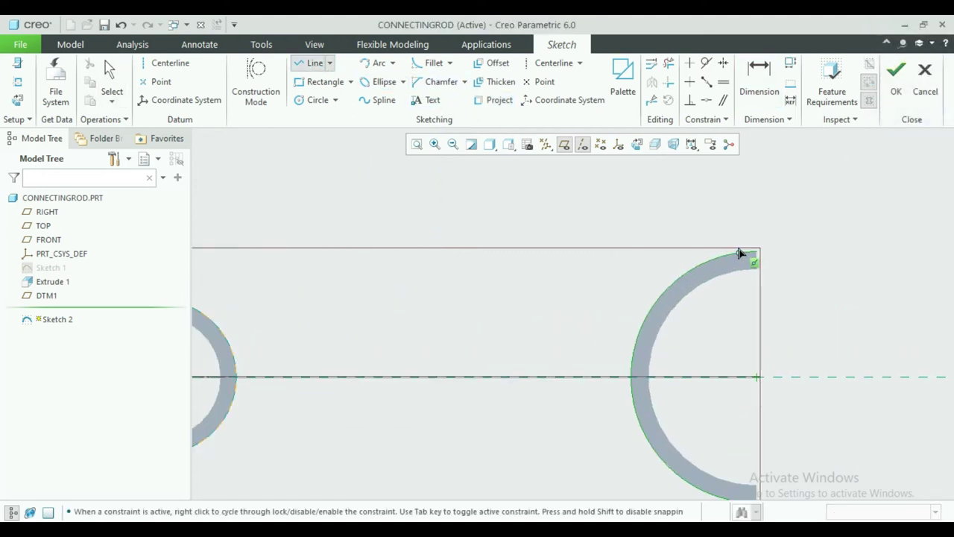
scroll(748, 255, "up", 2)
left_click(774, 256)
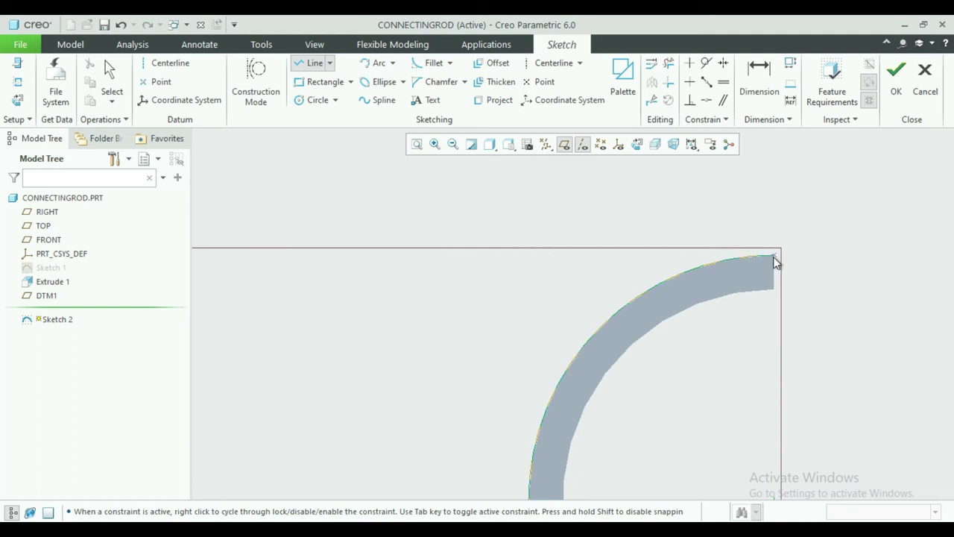
middle_click(772, 204)
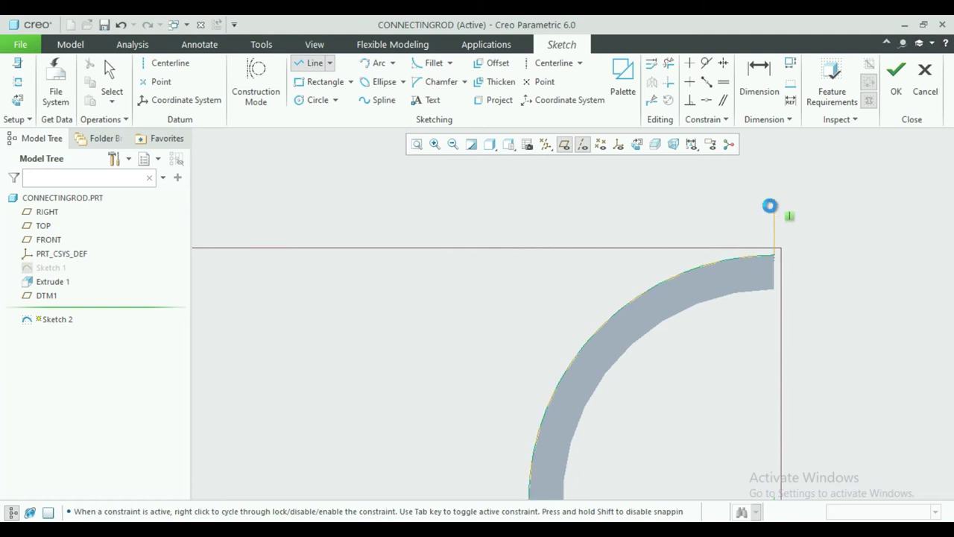
left_click(772, 261)
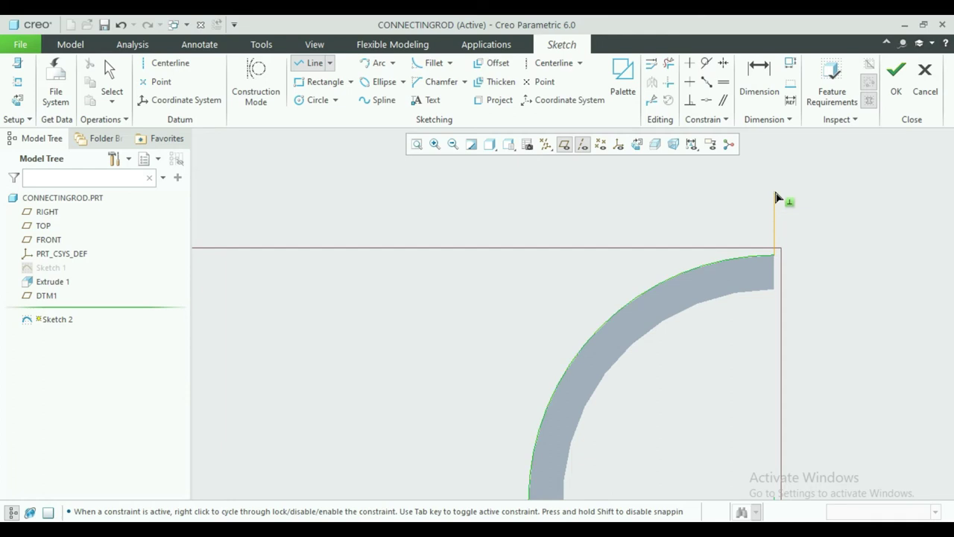
left_click(775, 192)
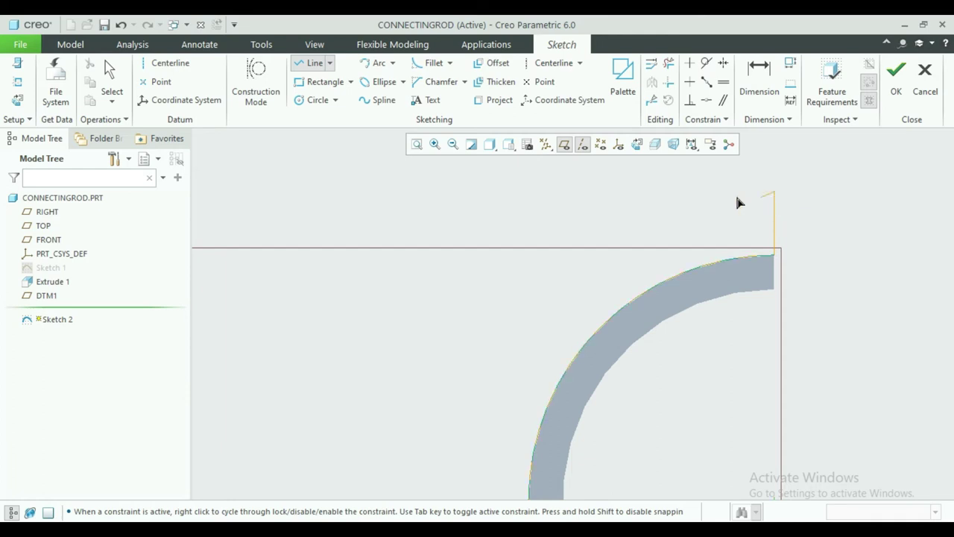
left_click(599, 182)
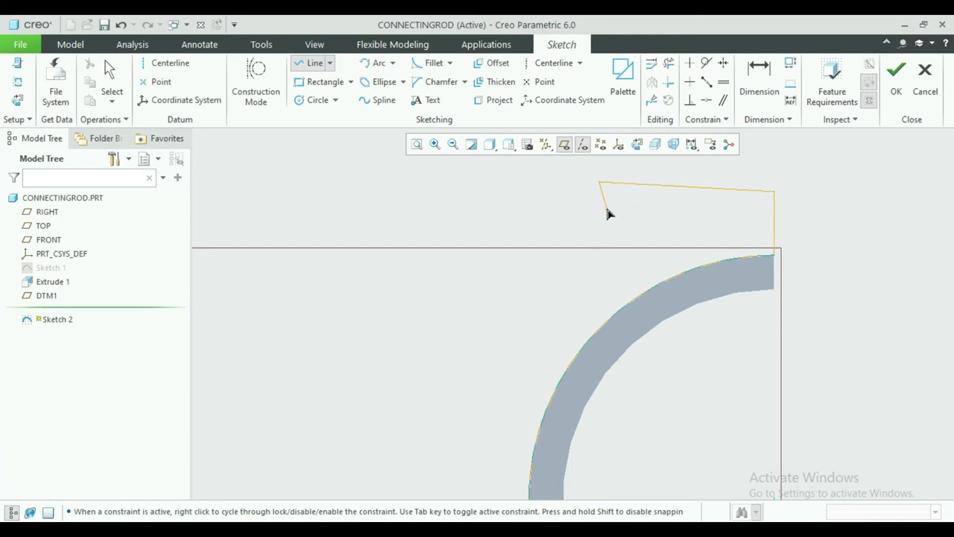
left_click(668, 62)
left_click(668, 186)
left_click(314, 64)
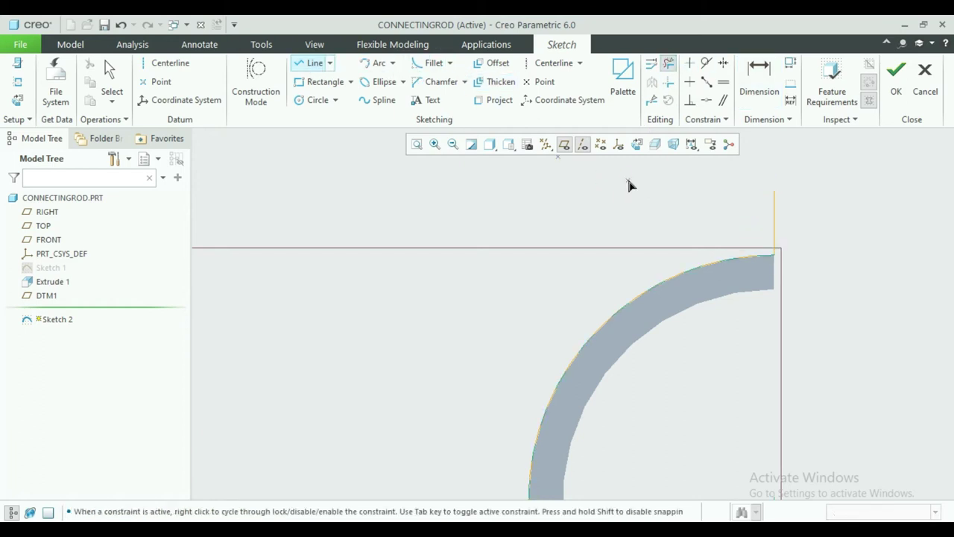
left_click(773, 192)
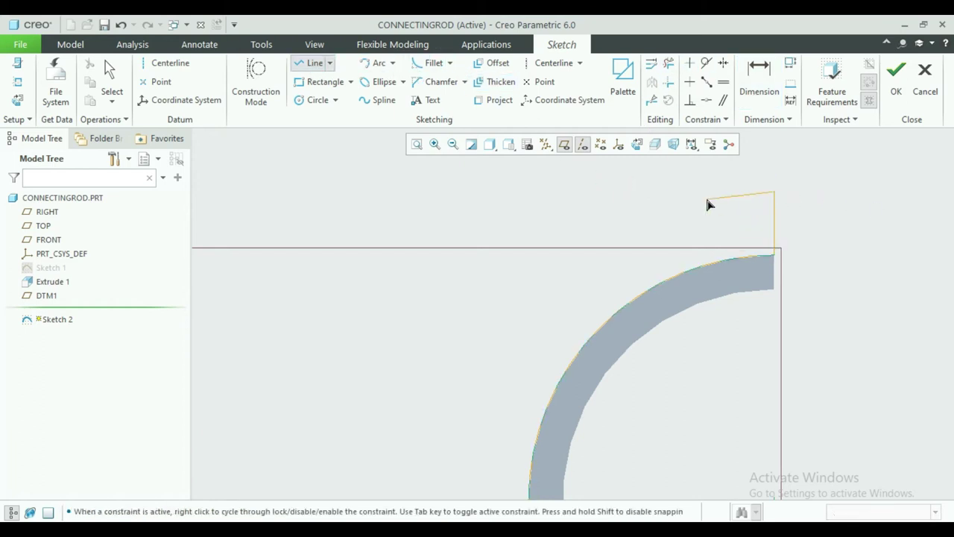
left_click(623, 197)
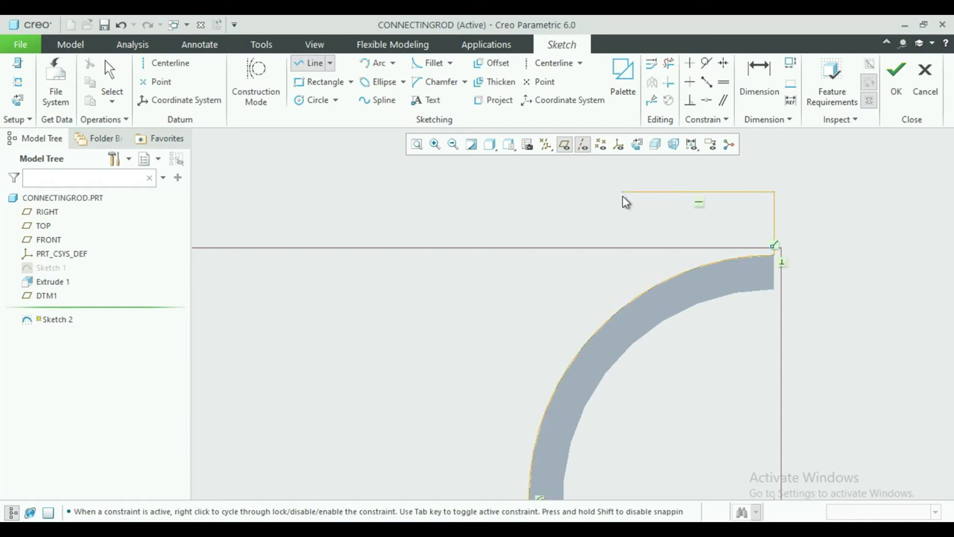
left_click(623, 266)
middle_click(668, 235)
middle_click(668, 234)
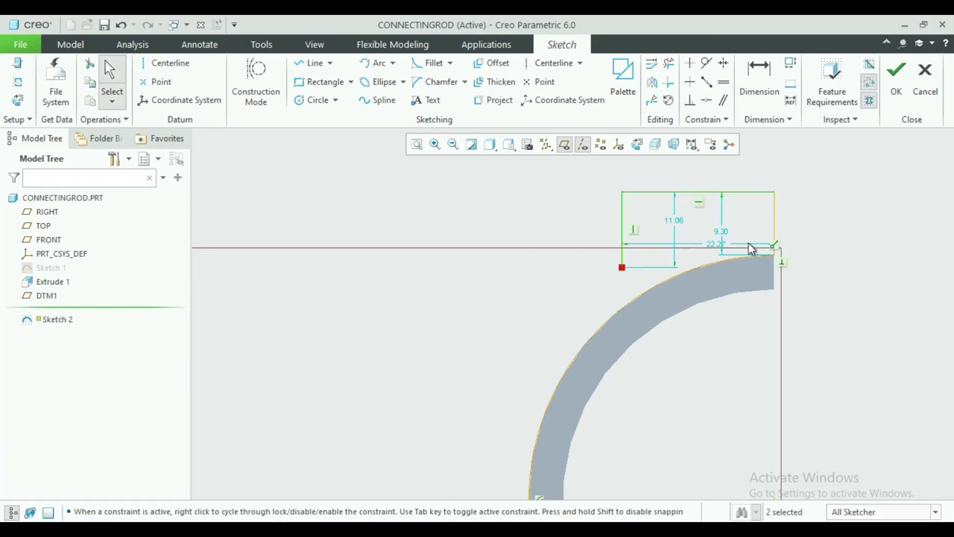
Set the box dimensions to 15, 30 and 25, then refit the sketch
double_click(722, 234)
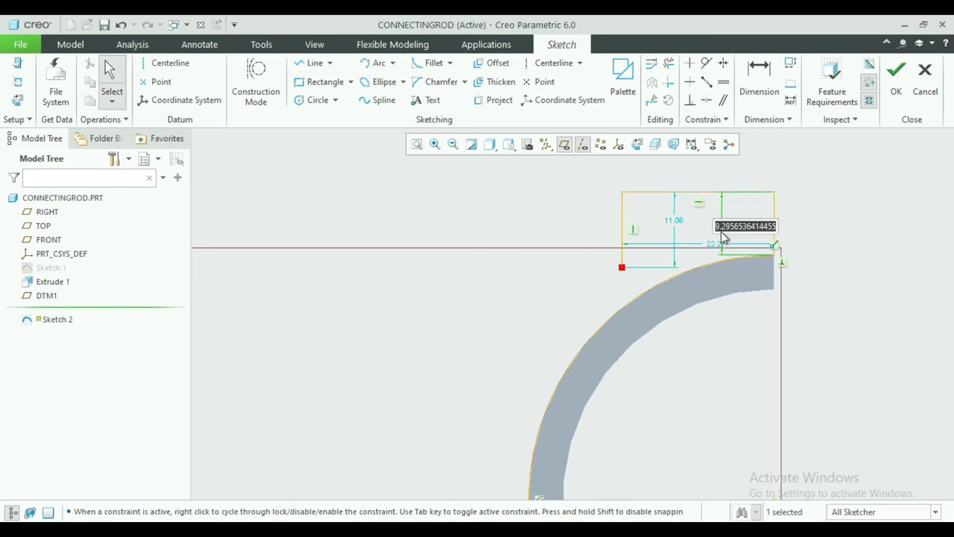
key("BackSpace")
type("5")
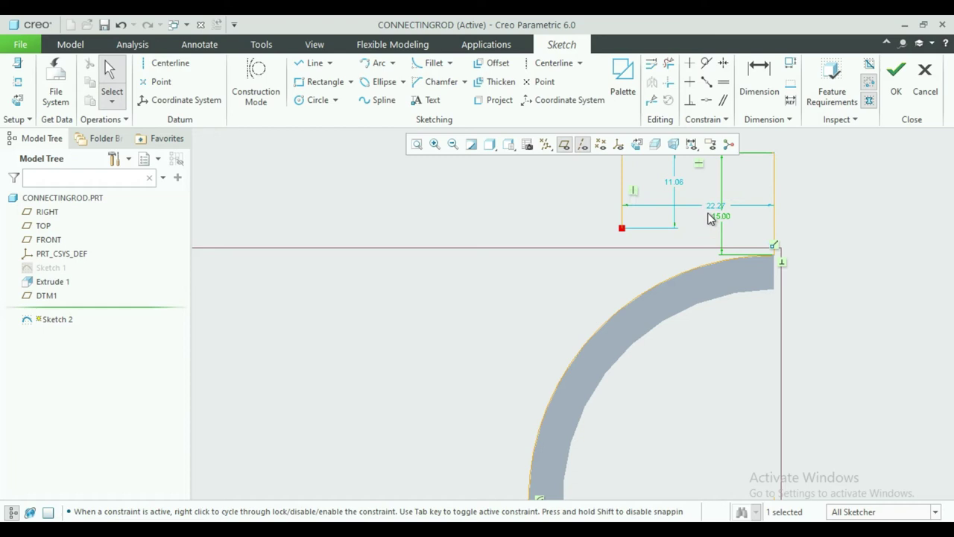
double_click(714, 212)
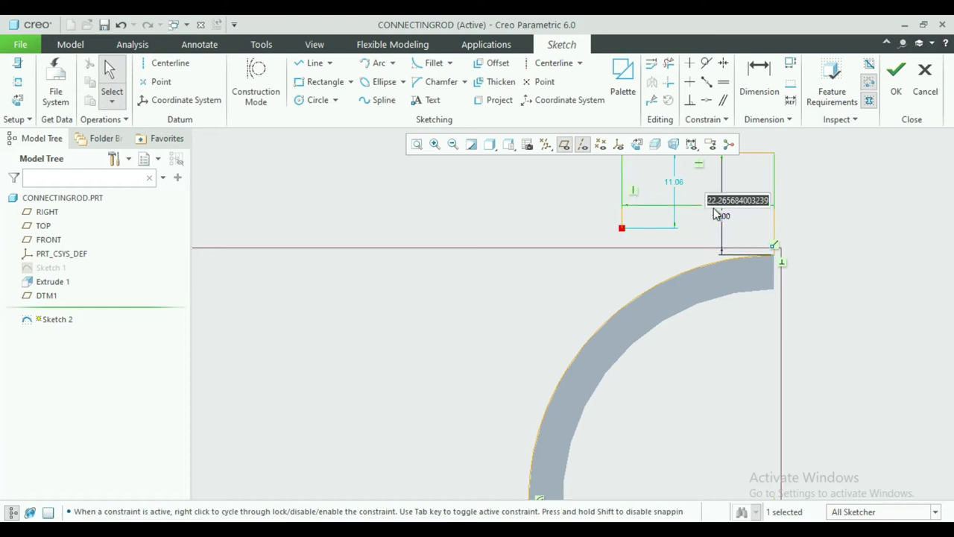
key("BackSpace")
type("0")
key("Return")
double_click(653, 193)
key("BackSpace")
type("25")
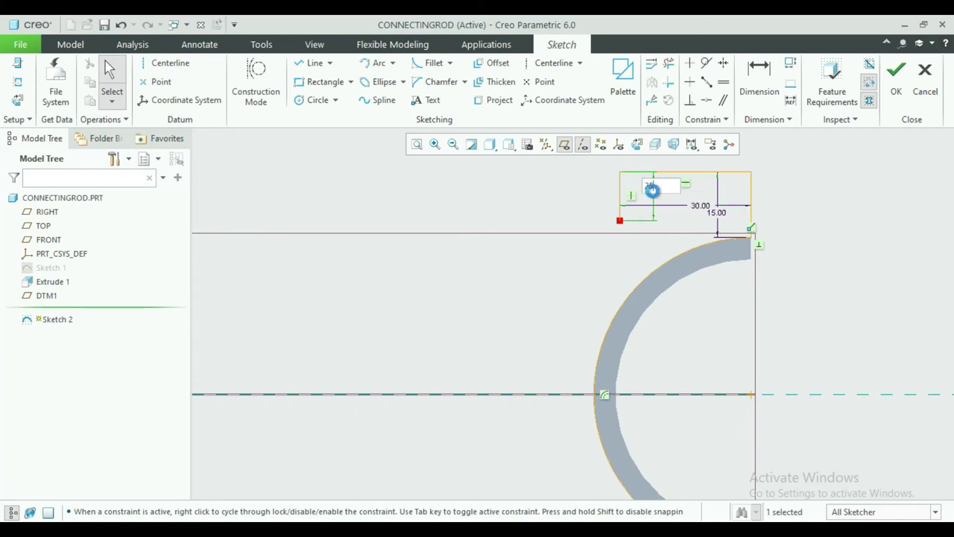
key("Return")
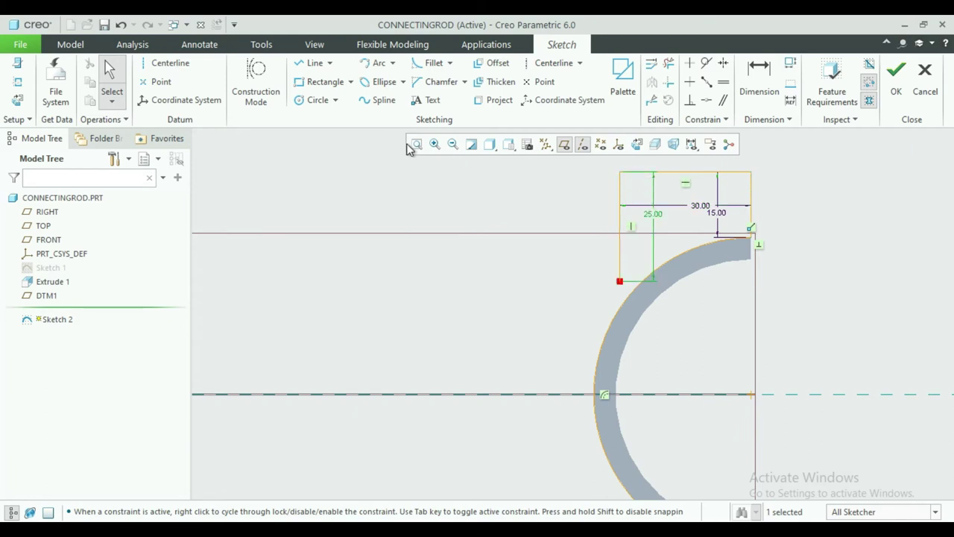
left_click(417, 144)
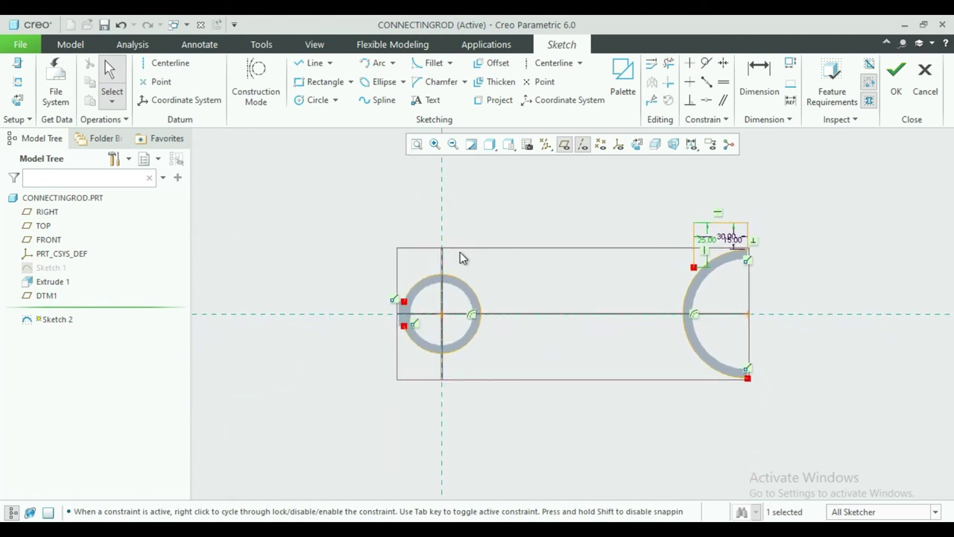
Draw a horizontal line between the rings, above the centre line
scroll(464, 253, "up", 1)
scroll(471, 250, "up", 1)
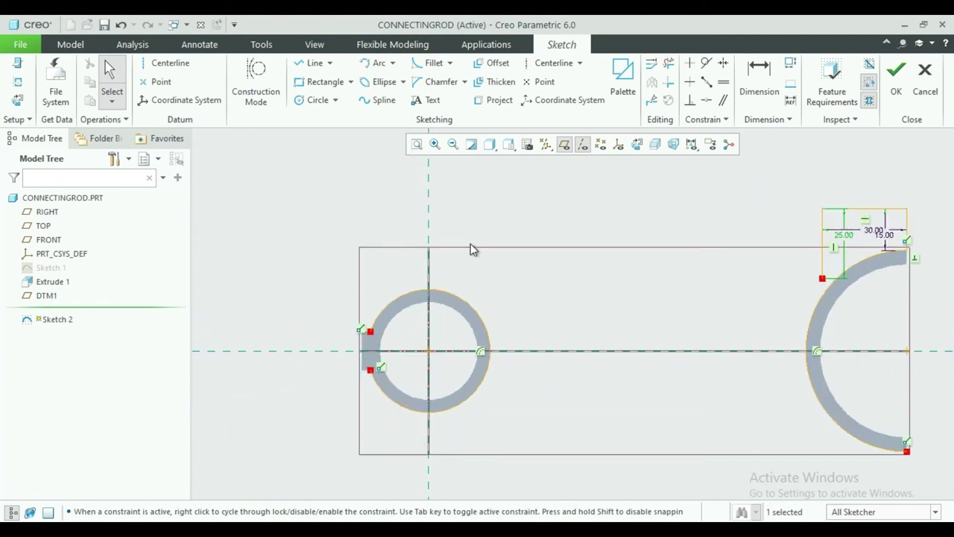
left_click(313, 64)
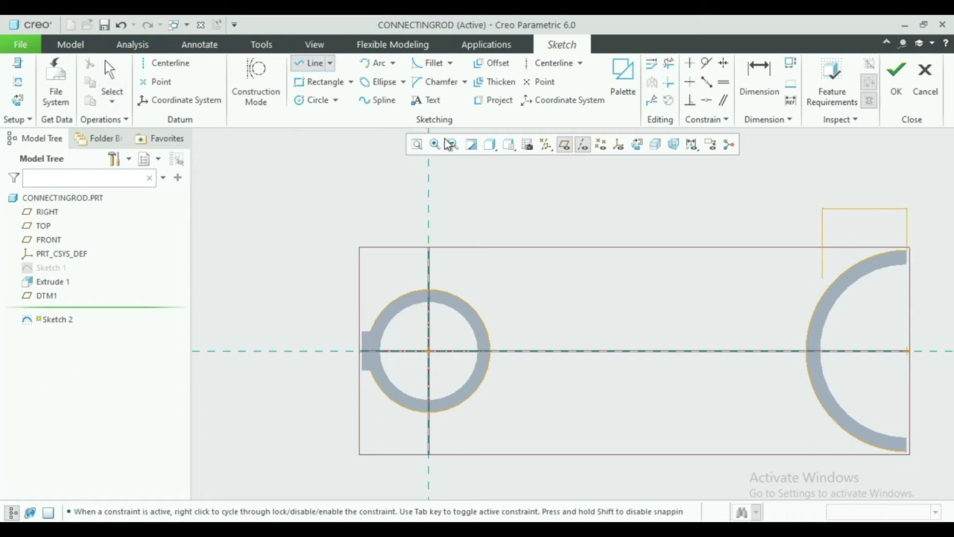
left_click(539, 303)
left_click(749, 303)
middle_click(701, 265)
middle_click(704, 274)
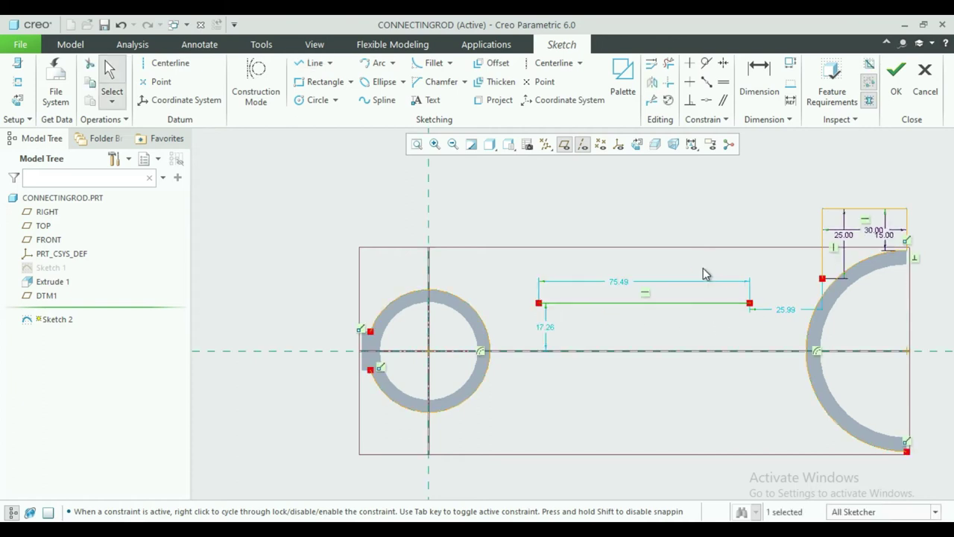
Dimension the line 12.90 above the axis, 83 long and 32 from the left pin centre
double_click(552, 334)
key("BackSpace")
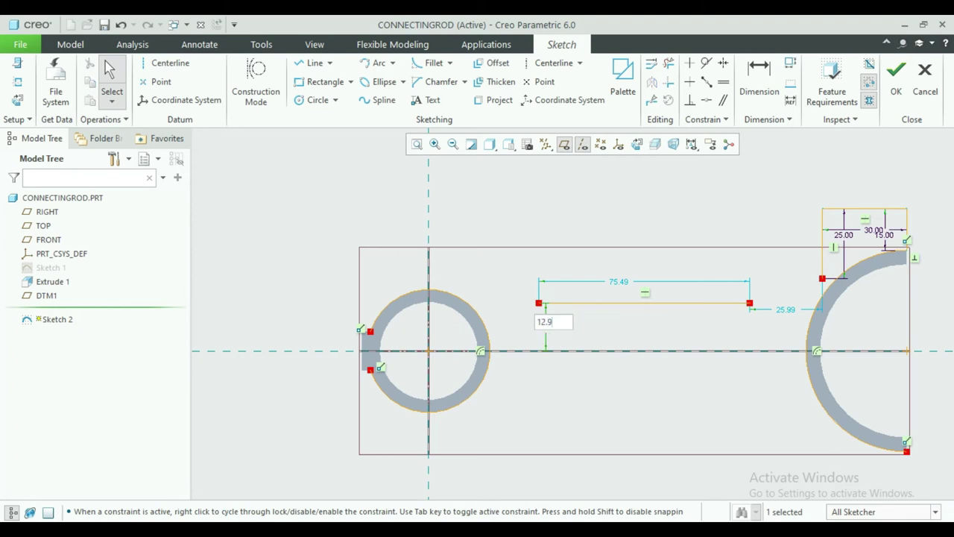
key("Return")
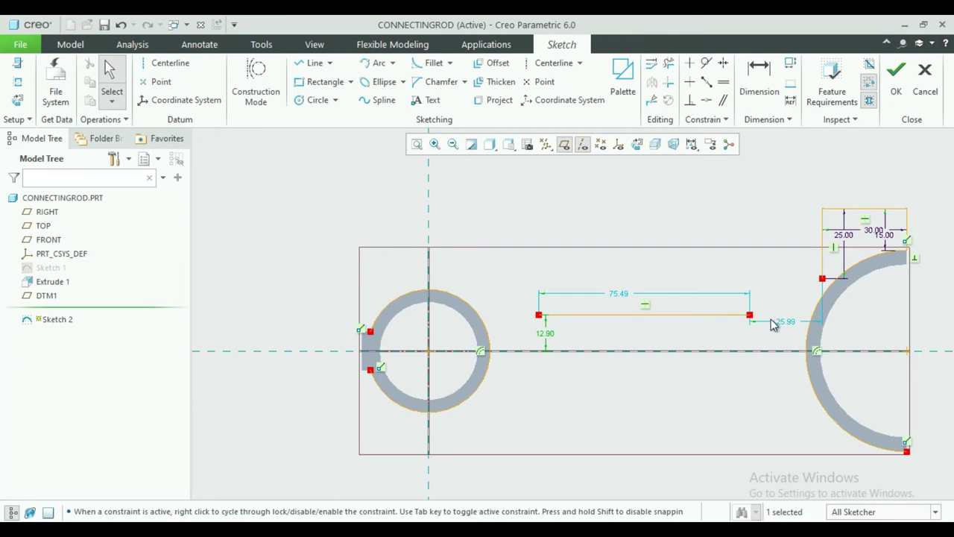
double_click(619, 298)
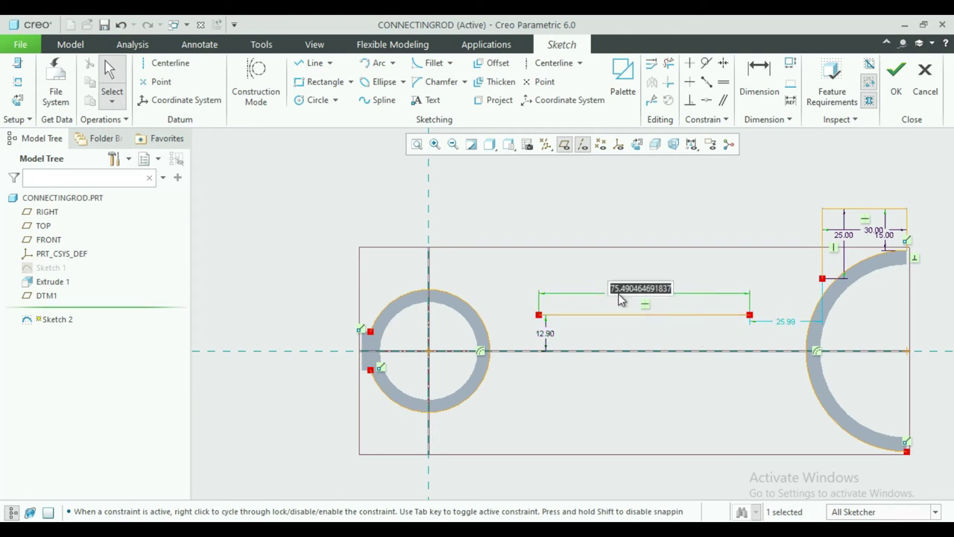
key("BackSpace")
type("3")
key("Return")
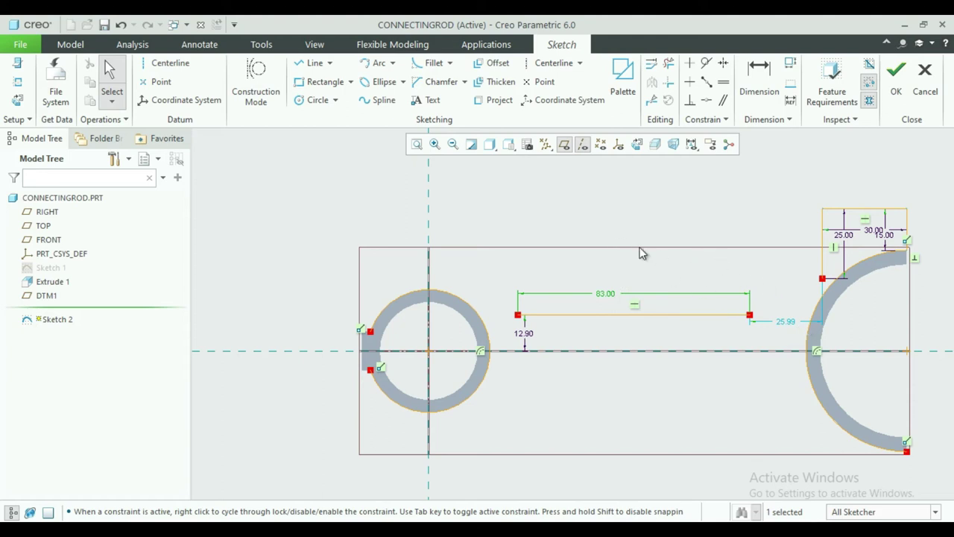
left_click(759, 75)
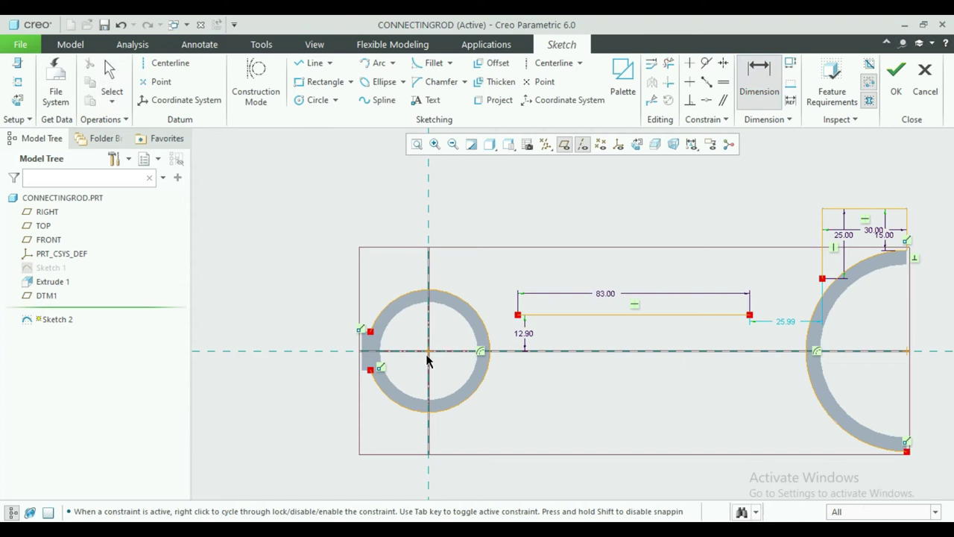
left_click(520, 319)
middle_click(485, 270)
key("BackSpace")
key("Return")
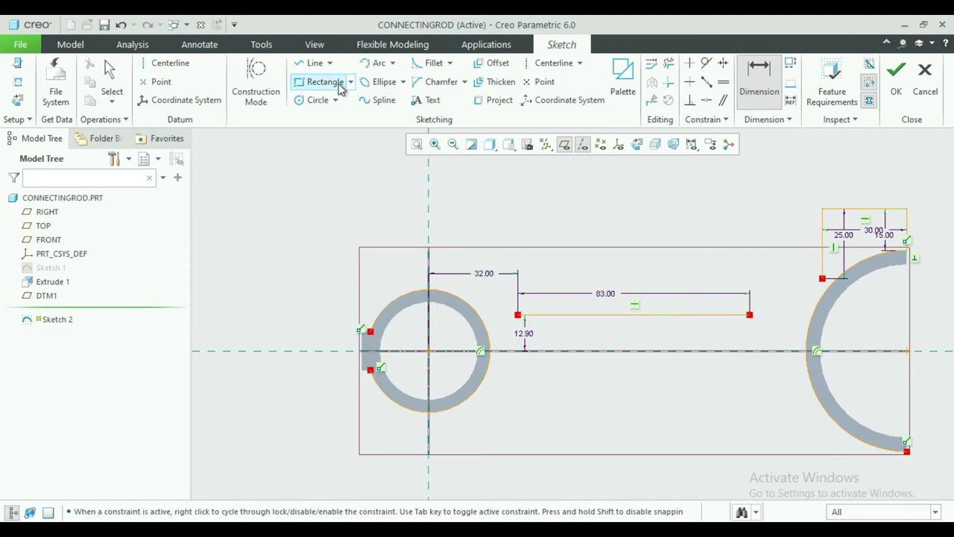
Join the line's right end to the right pin circle with a tangent arc, keeping its R 32.35 radius as a reference
left_click(375, 64)
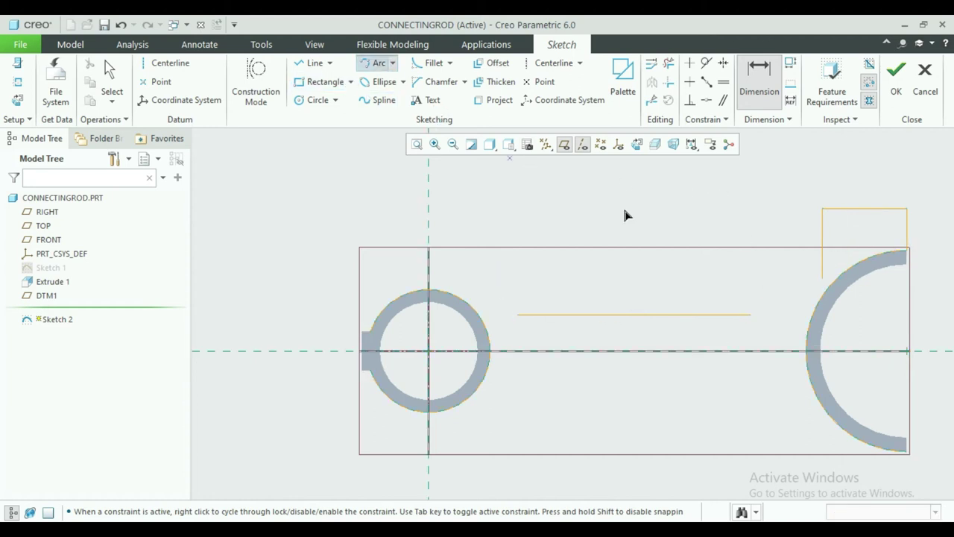
left_click(750, 314)
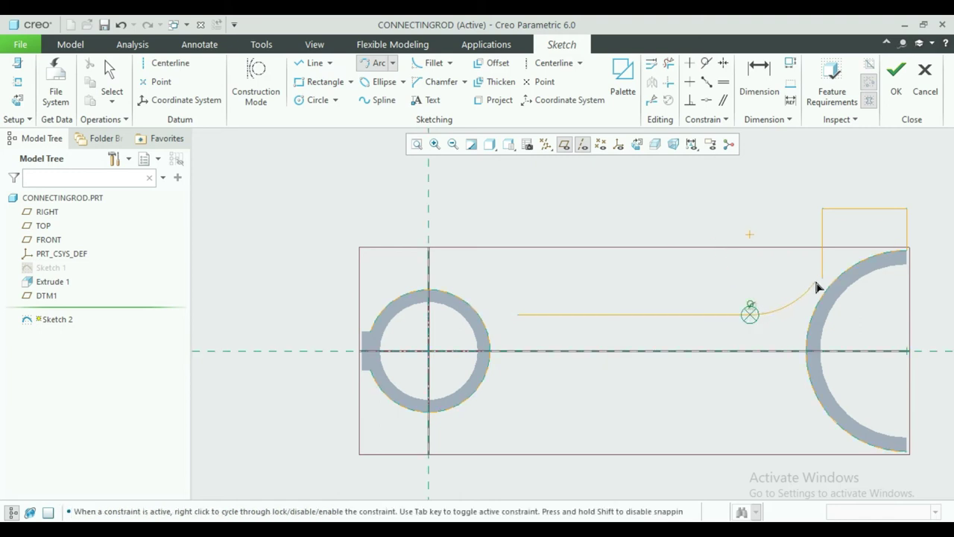
left_click(822, 281)
middle_click(612, 248)
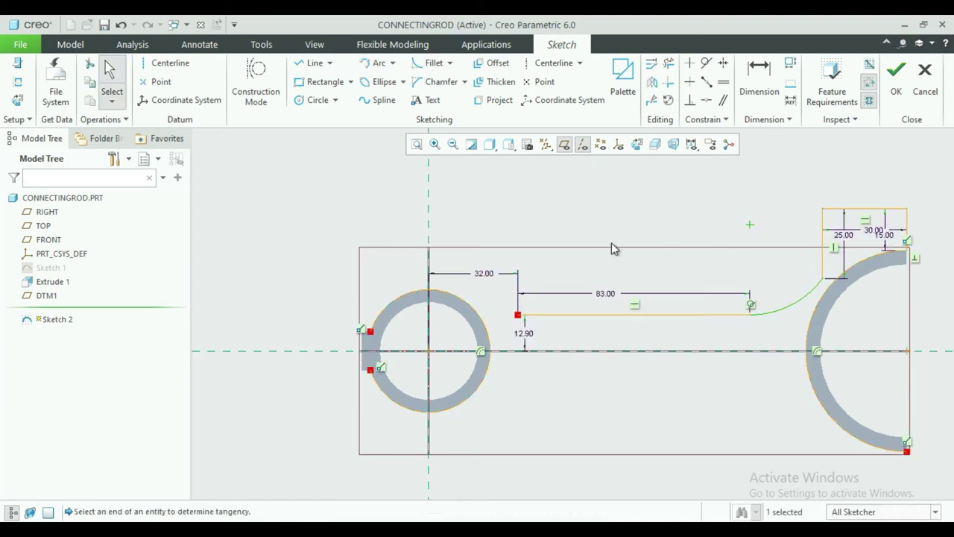
left_click(755, 78)
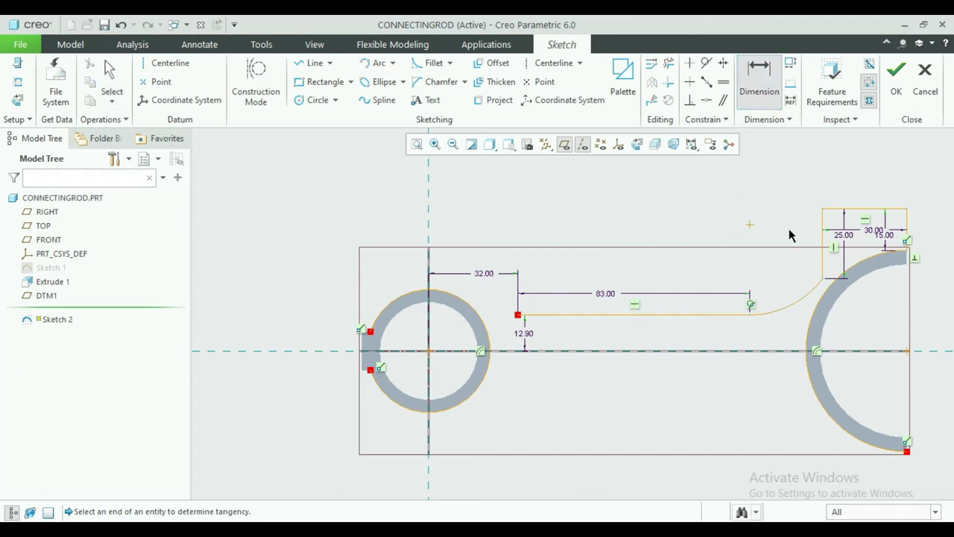
left_click(786, 313)
middle_click(789, 321)
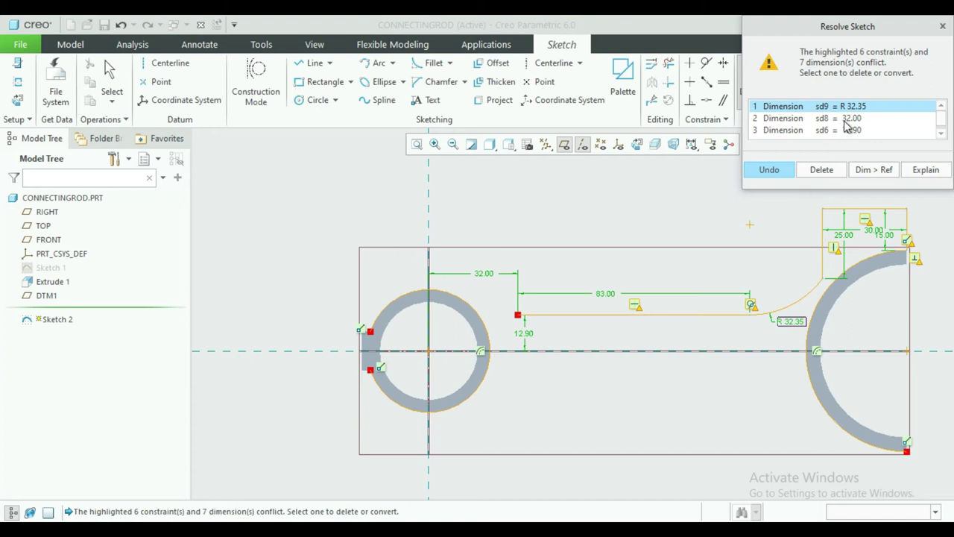
left_click(848, 119)
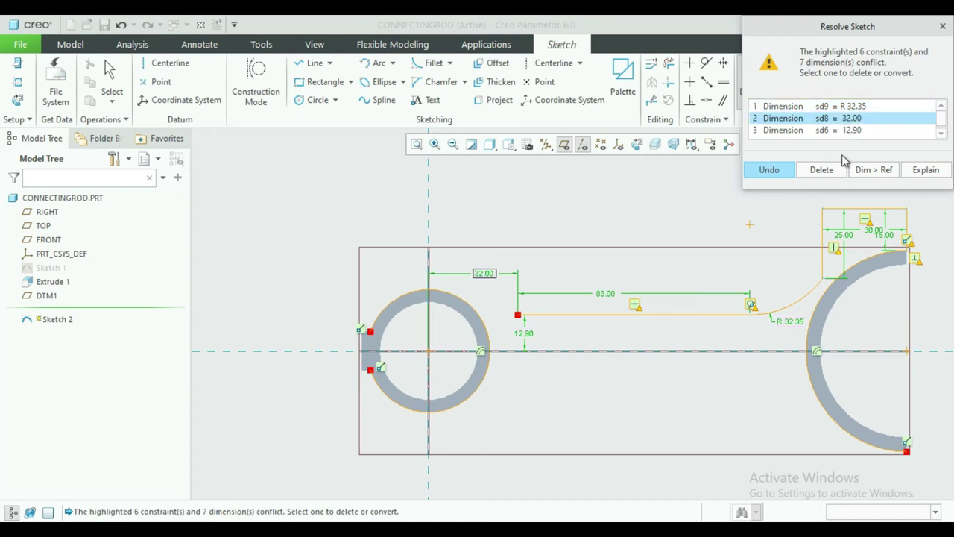
left_click(854, 107)
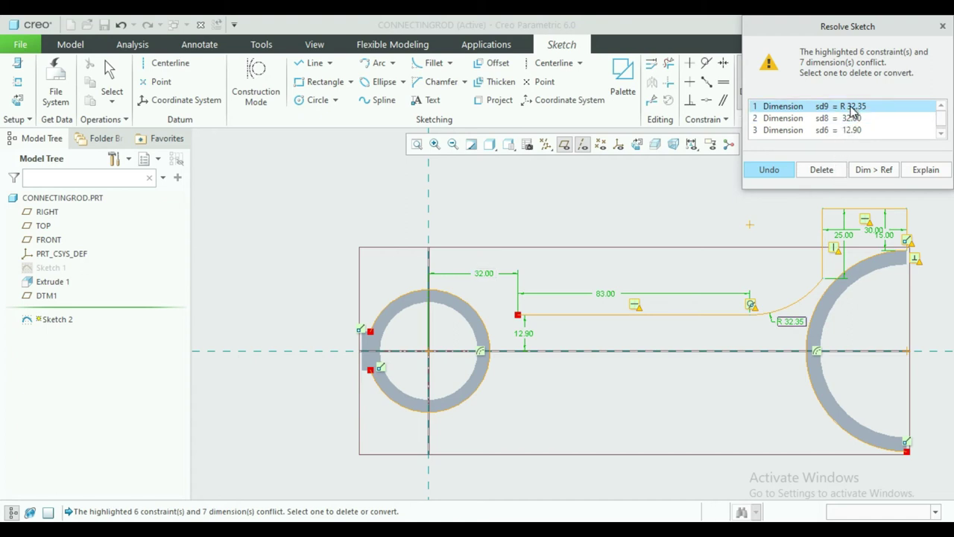
left_click(865, 172)
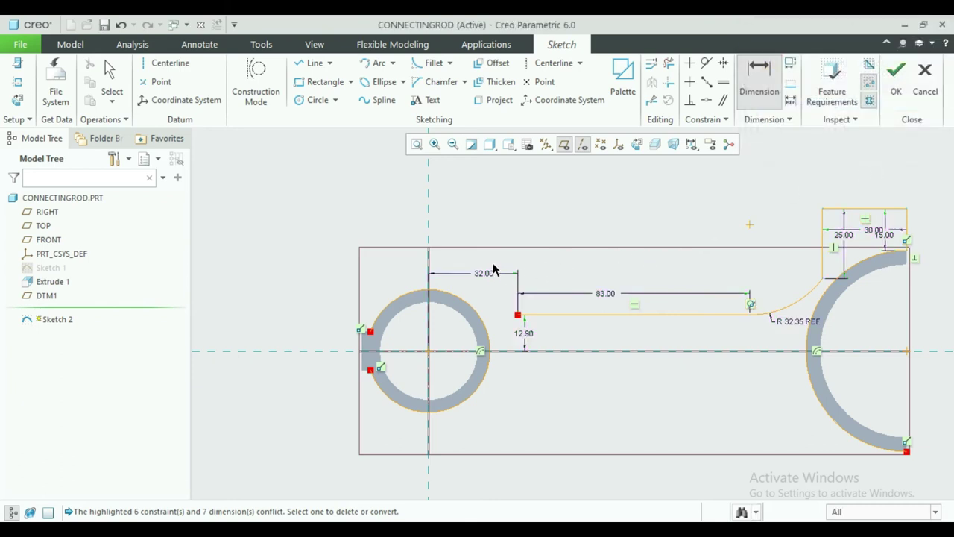
Draw a tangent arc from the line's left end to the left pin circle
left_click(370, 64)
left_click(518, 314)
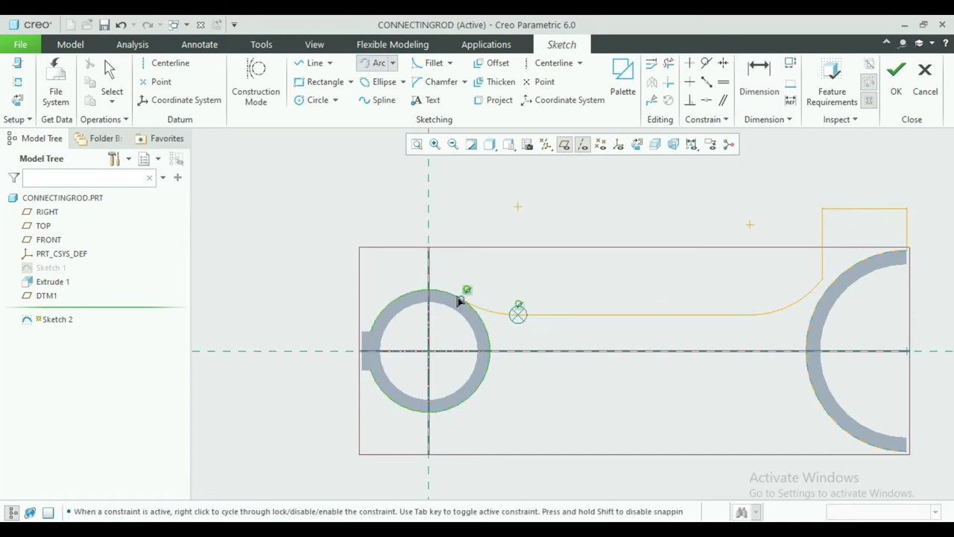
left_click(459, 300)
middle_click(504, 279)
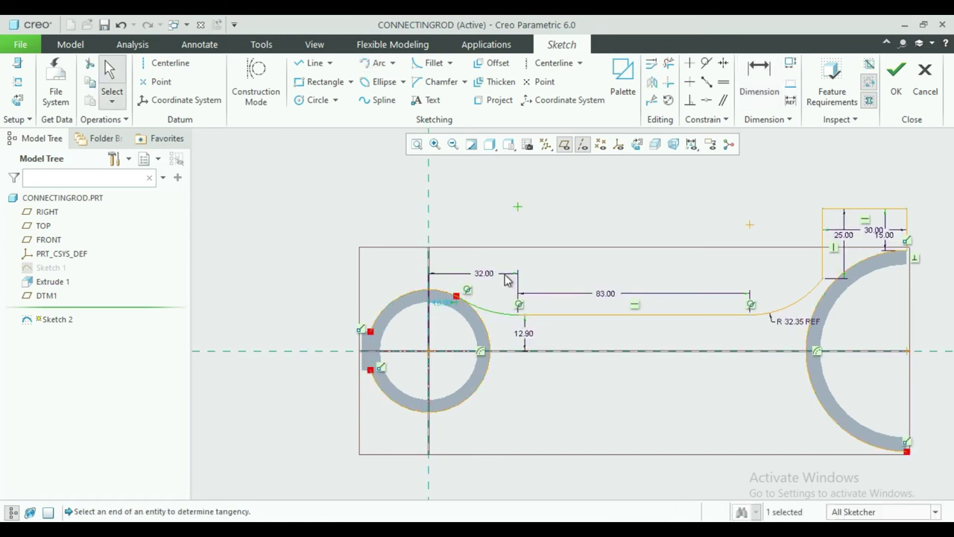
left_click(689, 101)
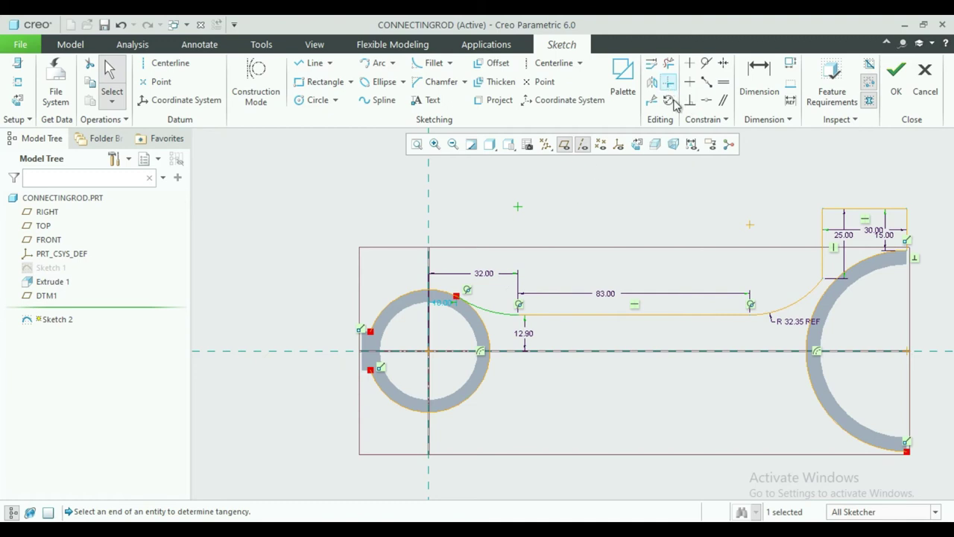
left_click(562, 64)
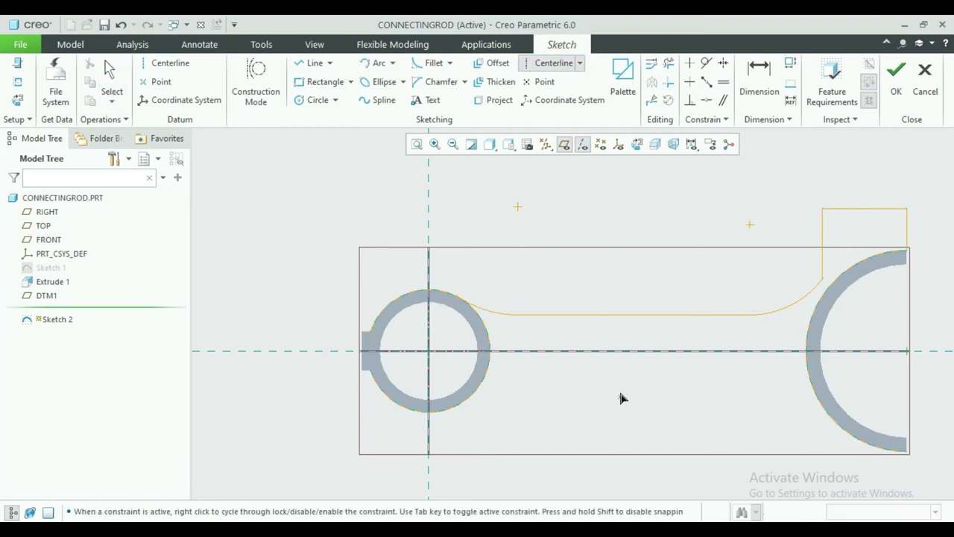
Add a horizontal centreline through the pin centres, trim four surplus circle arcs, and select the top profile
left_click(601, 351)
middle_click(632, 381)
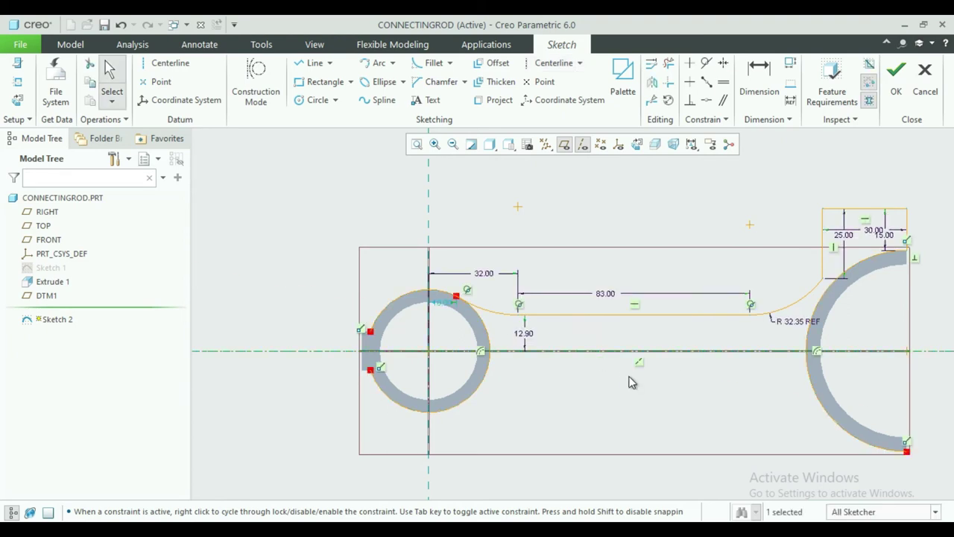
left_click(668, 63)
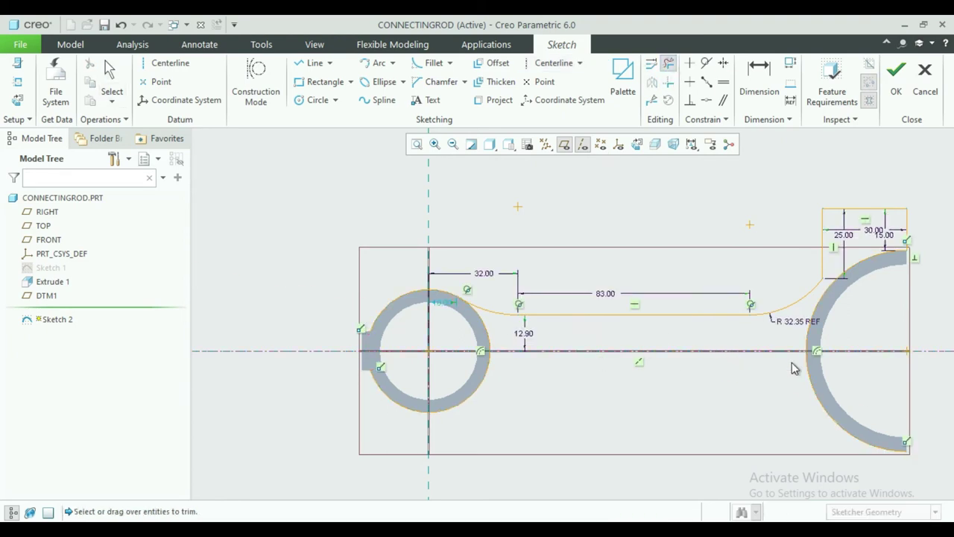
left_click(814, 389)
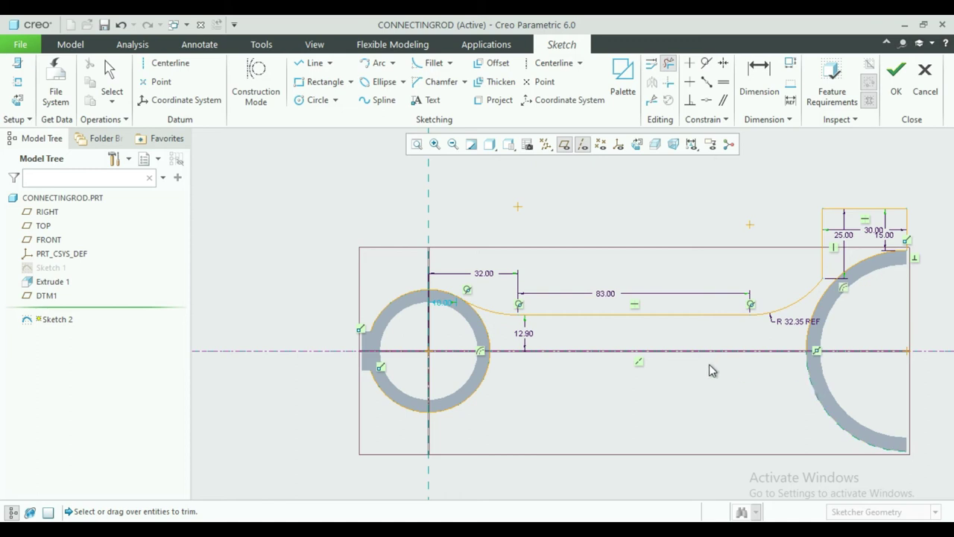
left_click(482, 386)
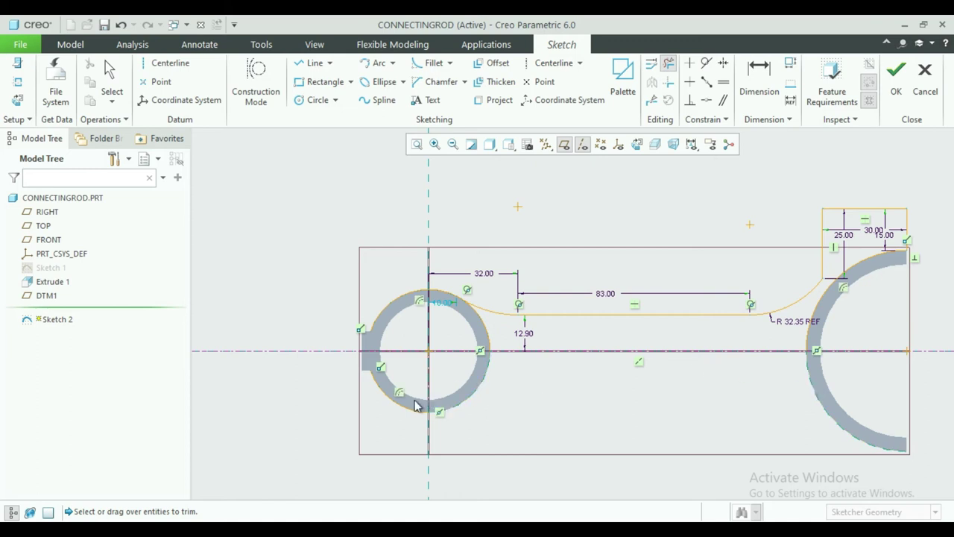
left_click(392, 416)
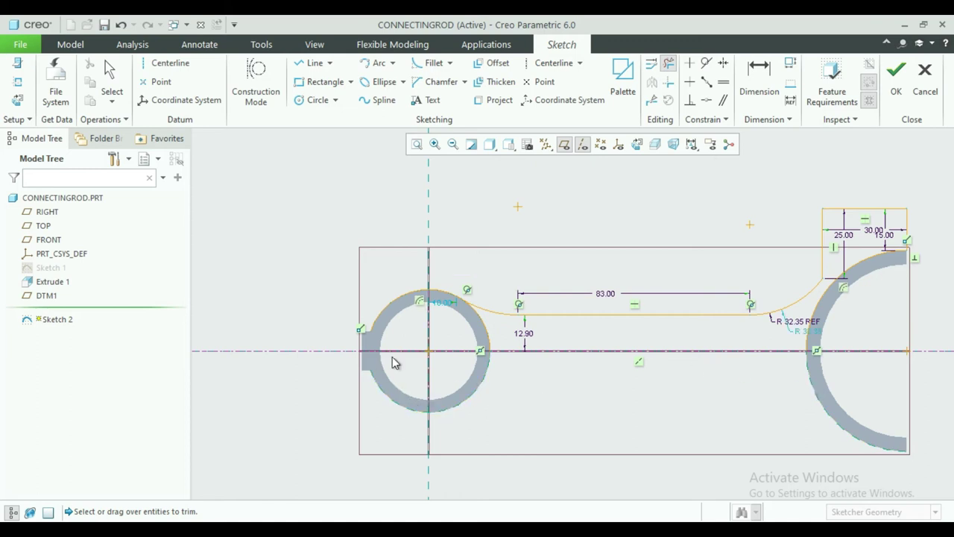
left_click(391, 308)
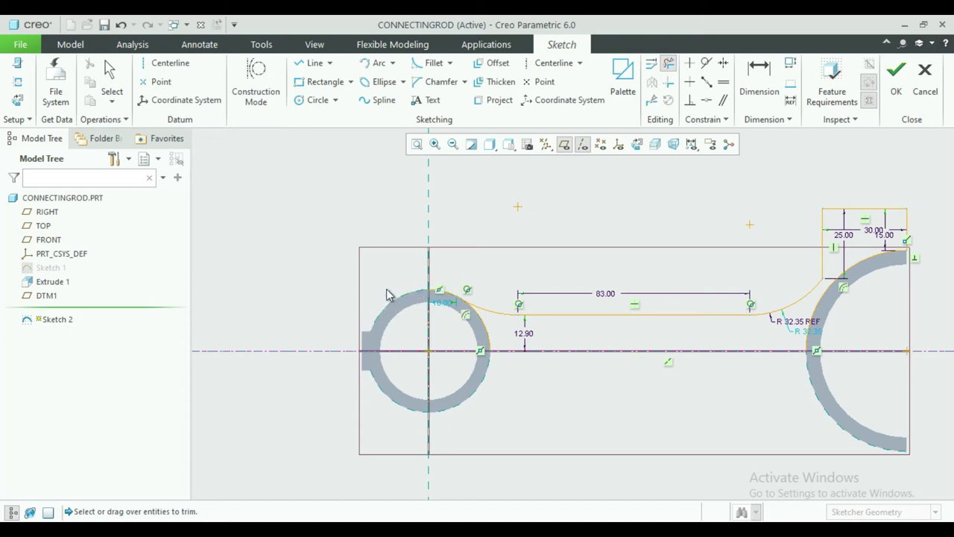
middle_click(381, 282)
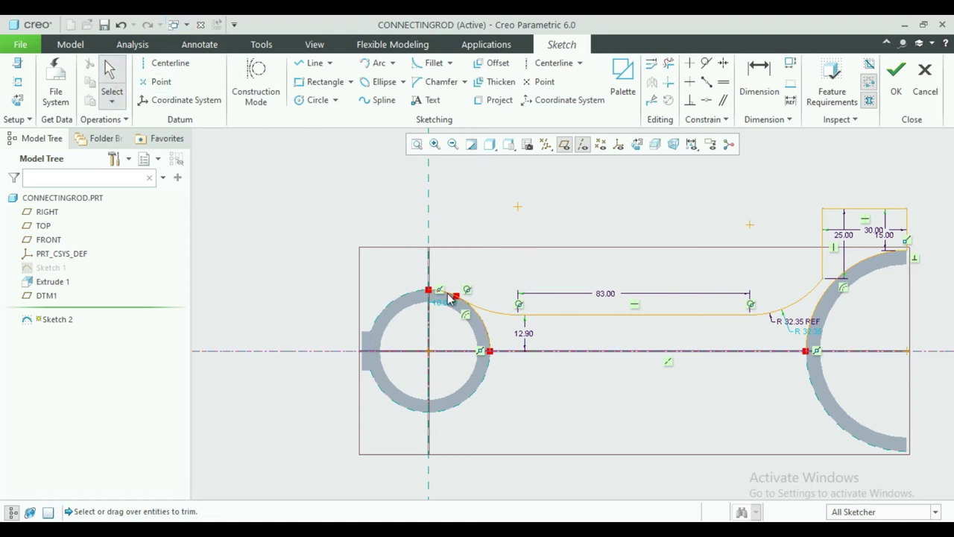
mouse_move(450, 298)
left_mouse_down()
mouse_move(501, 319)
mouse_move(798, 313)
mouse_move(853, 216)
mouse_move(911, 240)
mouse_move(881, 258)
mouse_move(815, 350)
left_mouse_up()
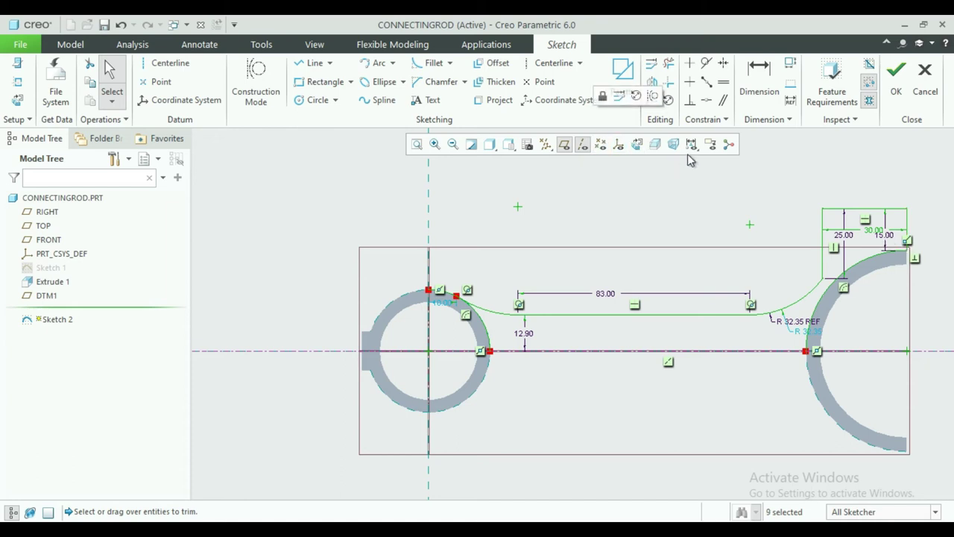
Mirror the selected top profile about the horizontal centreline
left_click(652, 82)
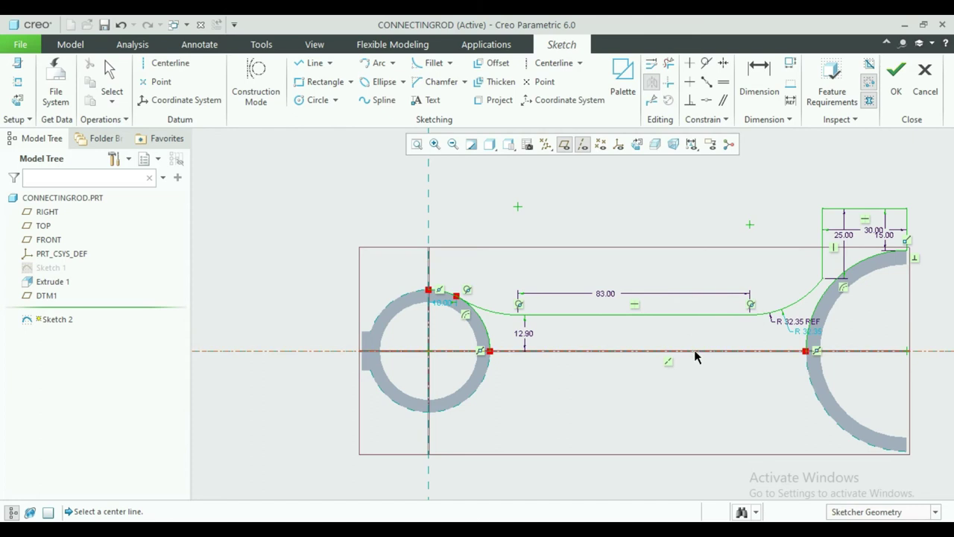
left_click(694, 352)
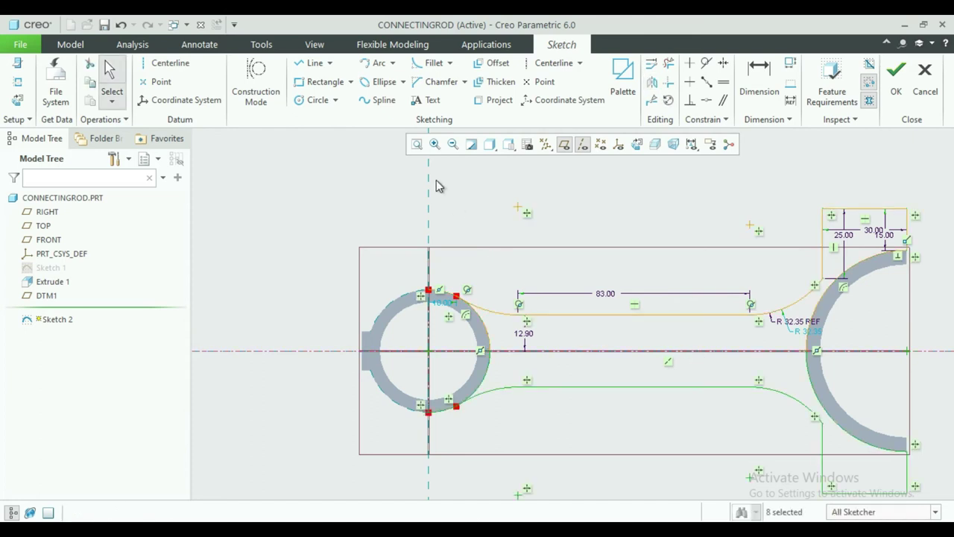
left_click(414, 146)
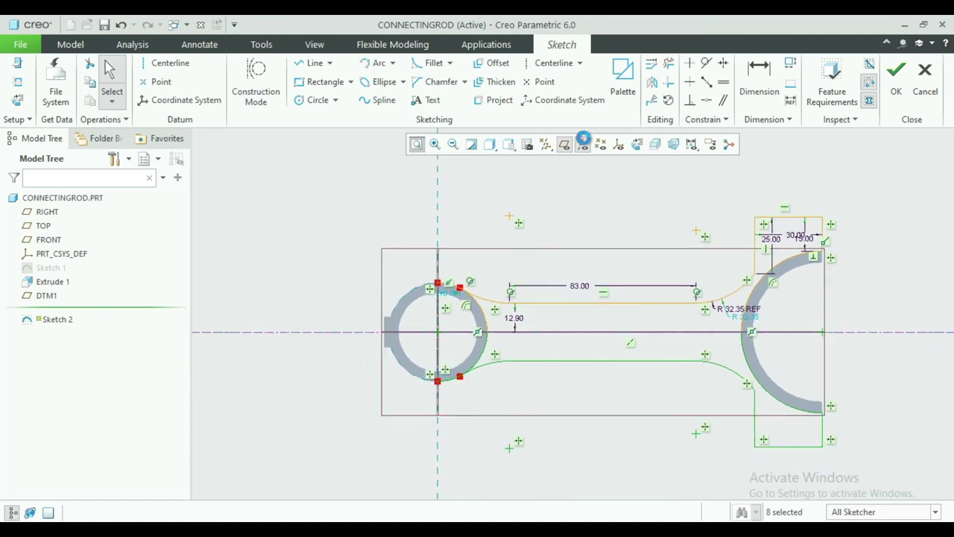
Trim the leftover segments above and below the left circle
left_click(669, 63)
scroll(559, 315, "down", 3)
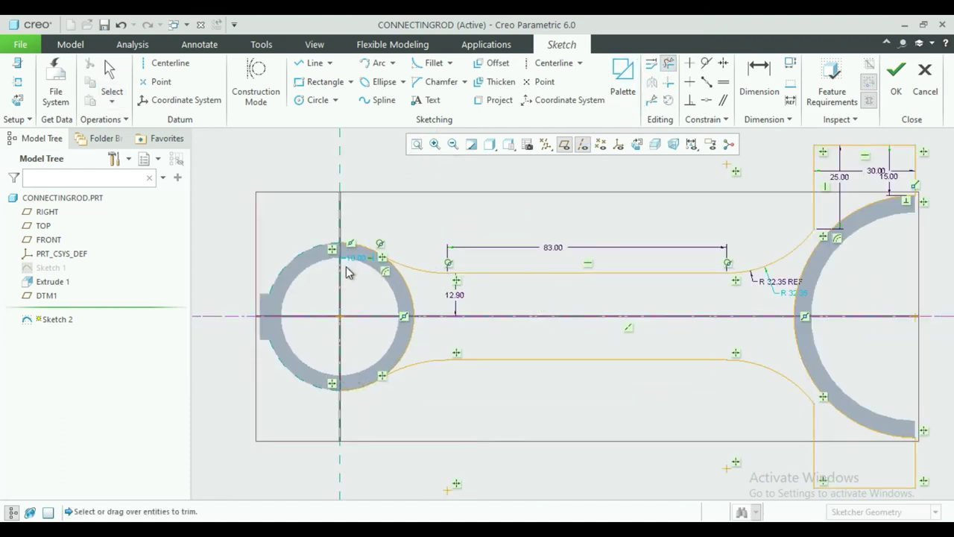
left_click(363, 256)
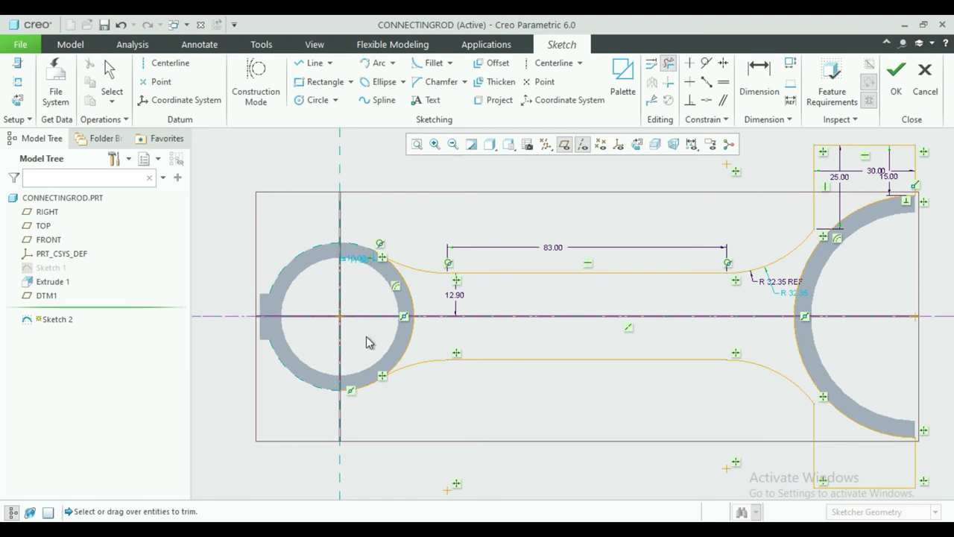
left_click(365, 386)
scroll(384, 394, "down", 2)
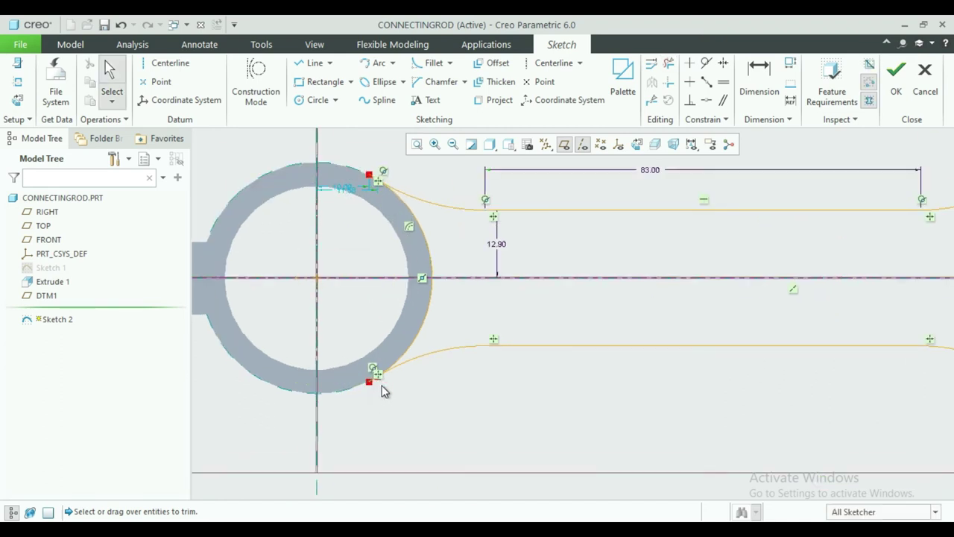
scroll(383, 392, "down", 3)
scroll(383, 391, "down", 3)
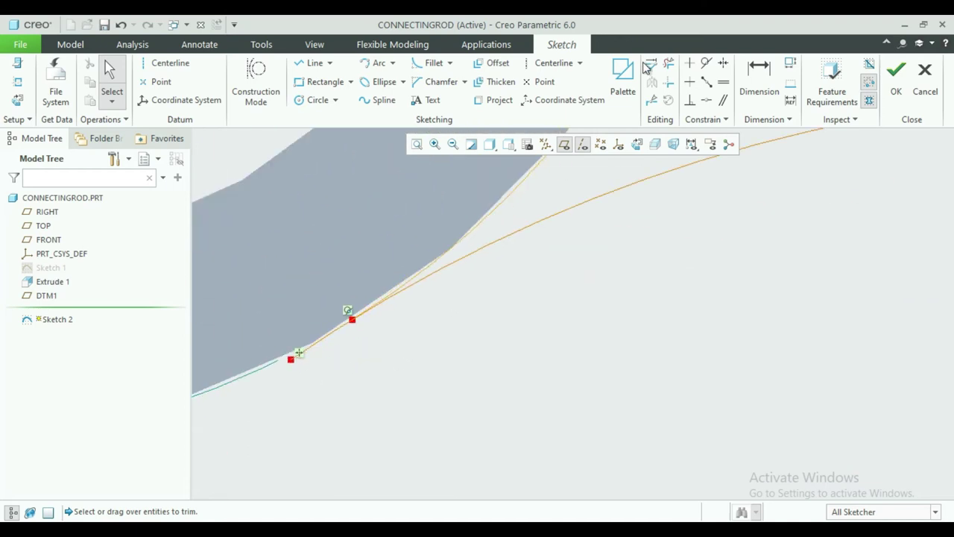
Trim the last stray arcs near the left ring and finish Sketch 2
left_click(668, 63)
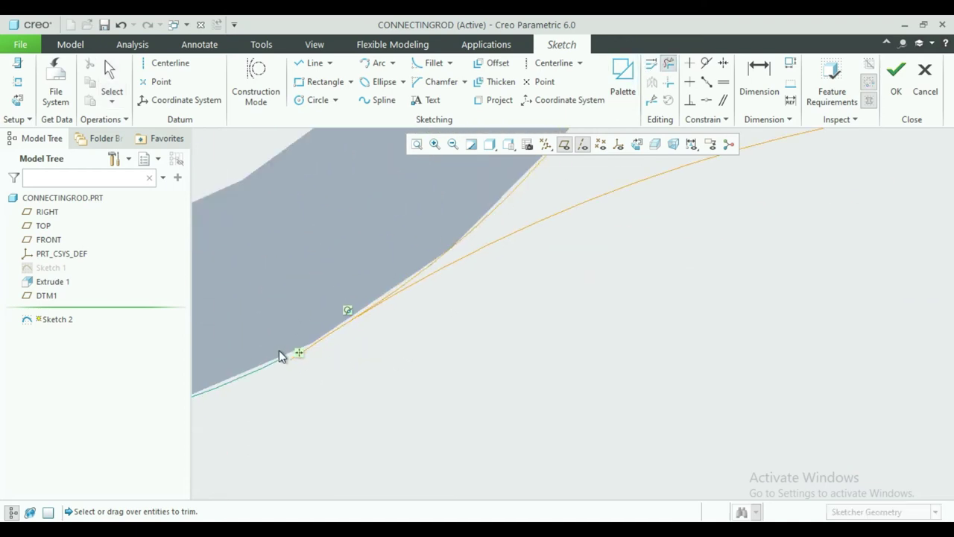
left_click_drag(339, 366, 340, 364)
scroll(398, 210, "up", 1)
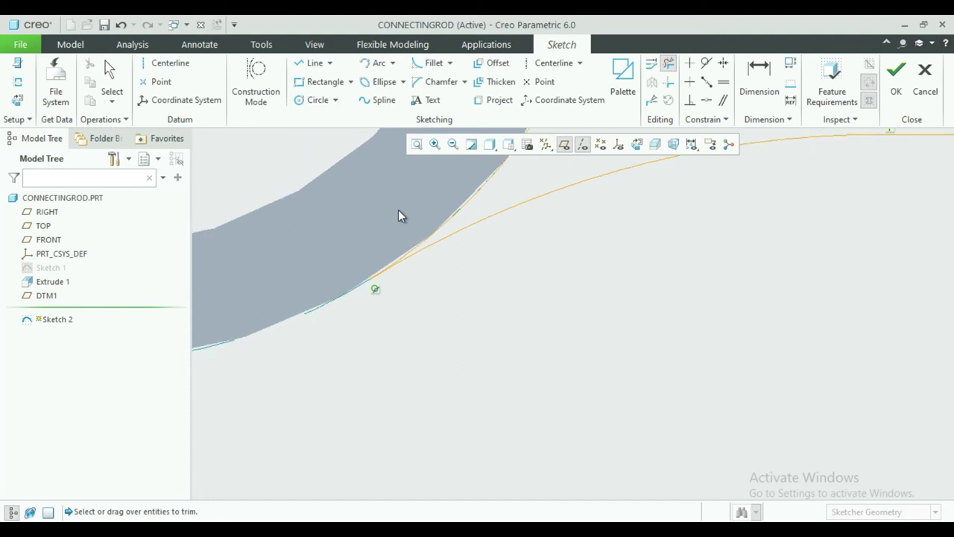
scroll(398, 208, "up", 2)
scroll(395, 194, "up", 2)
scroll(406, 161, "up", 2)
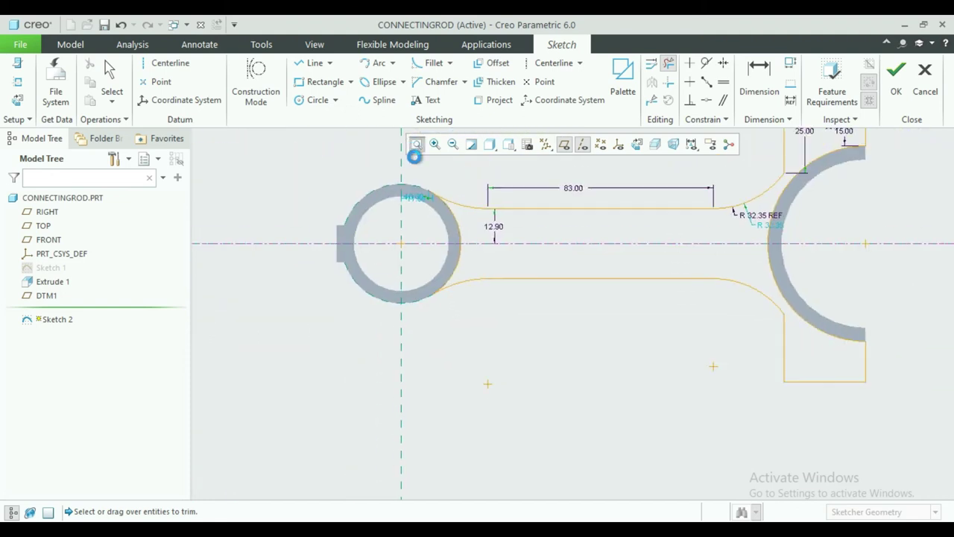
scroll(425, 224, "up", 2)
scroll(437, 261, "down", 3)
scroll(437, 261, "down", 2)
scroll(447, 272, "down", 3)
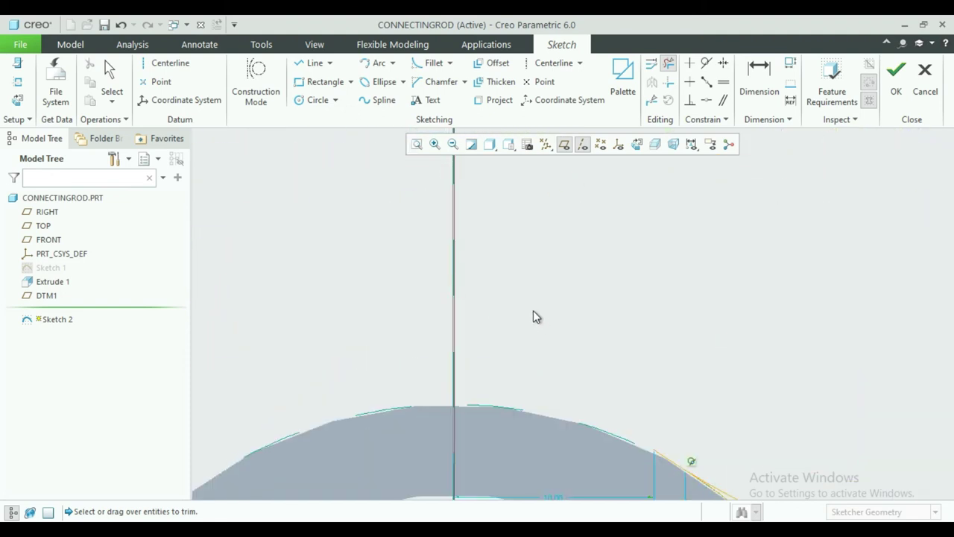
left_click(420, 147)
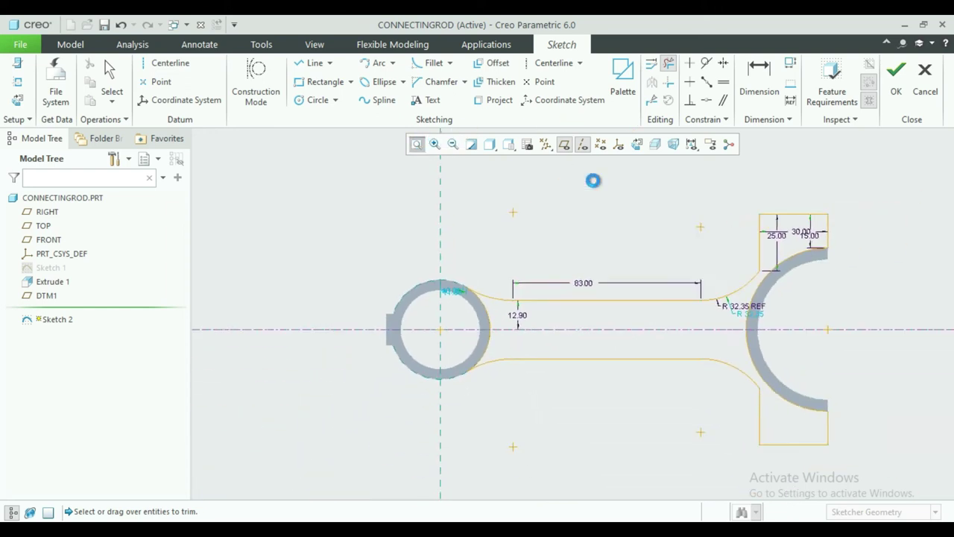
scroll(567, 291, "down", 1)
scroll(339, 296, "down", 3)
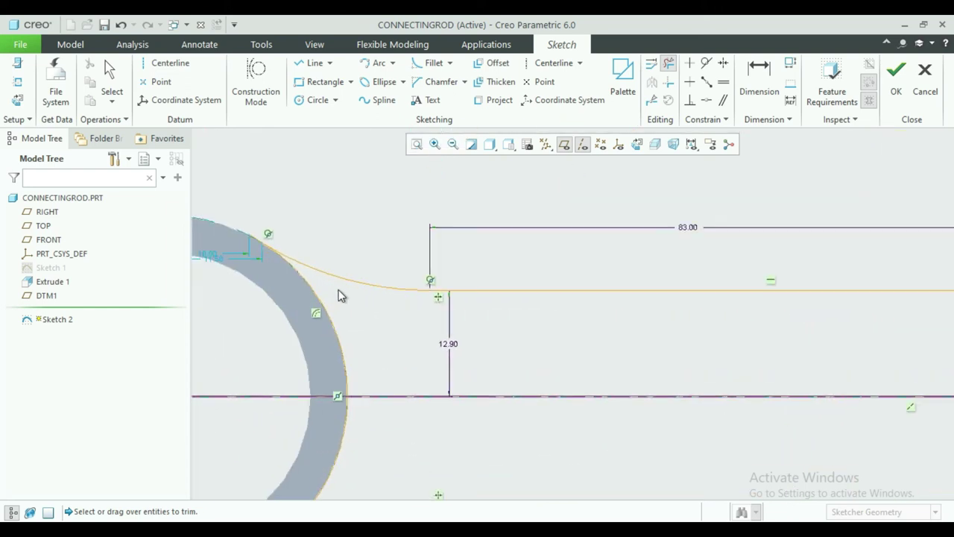
left_click(251, 245)
middle_click(272, 239)
left_click(416, 144)
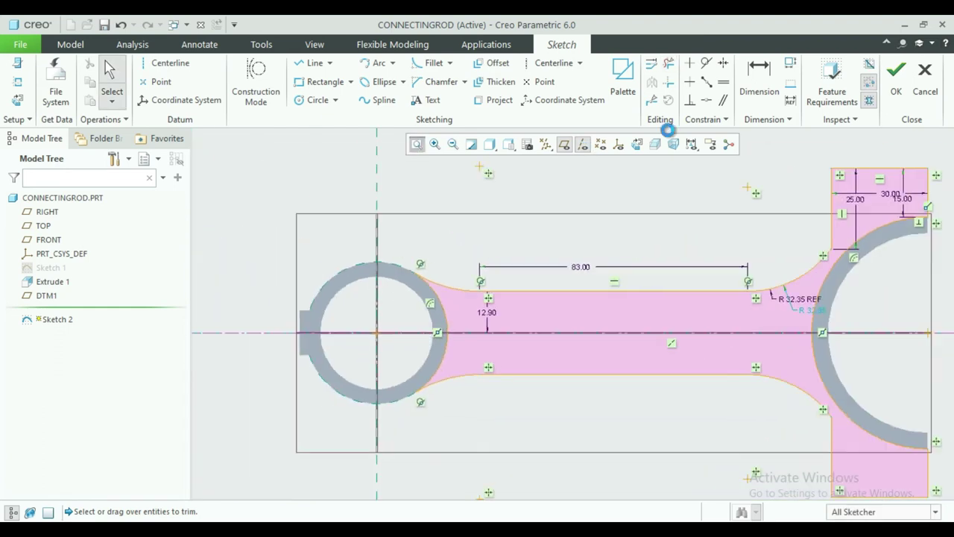
left_click(895, 71)
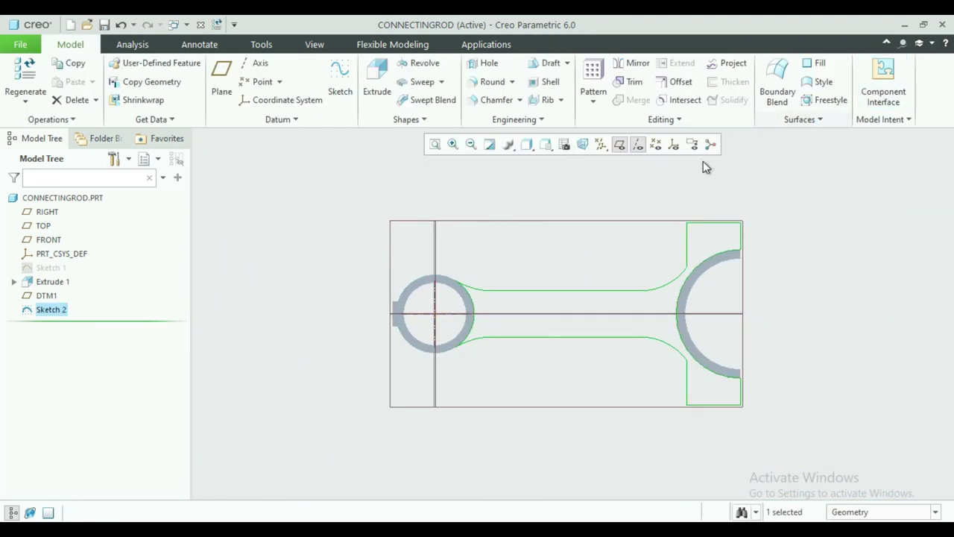
Extrude the web sketch 18.00 deep
left_click(388, 80)
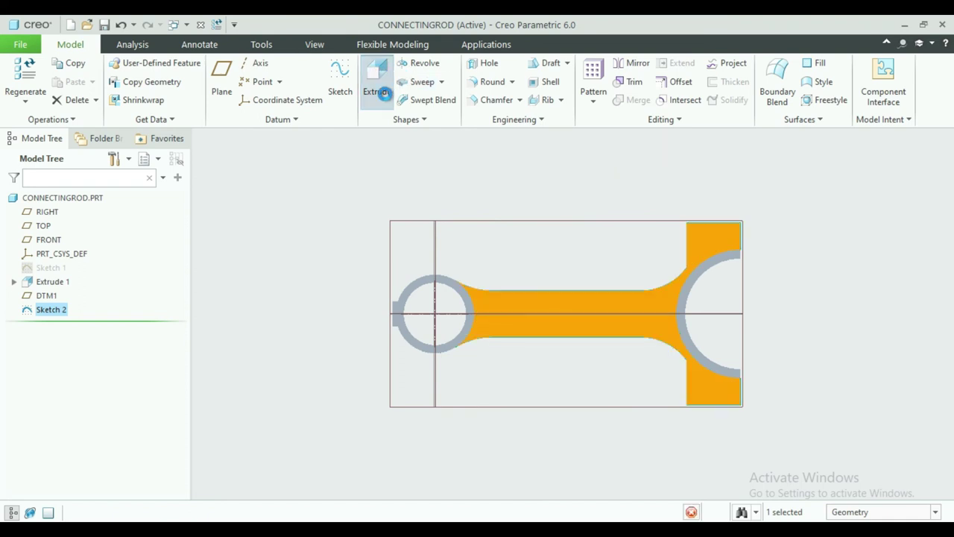
double_click(169, 79)
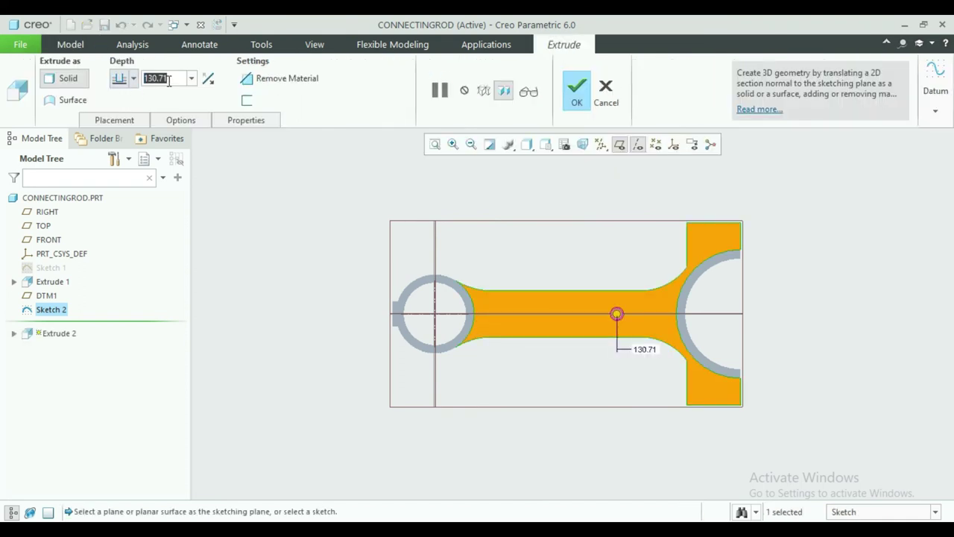
key("BackSpace")
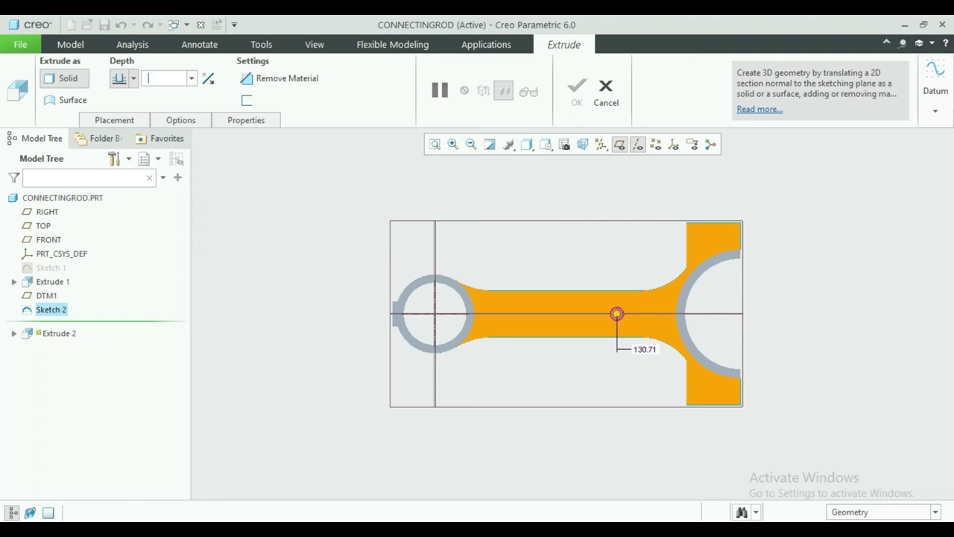
type("18")
key("Return")
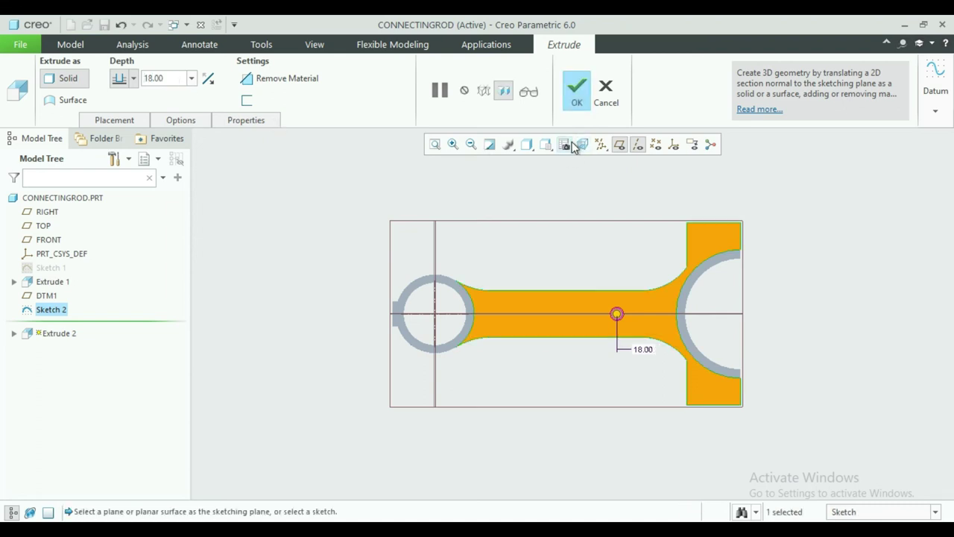
left_click(575, 88)
middle_click_drag(590, 199, 552, 260)
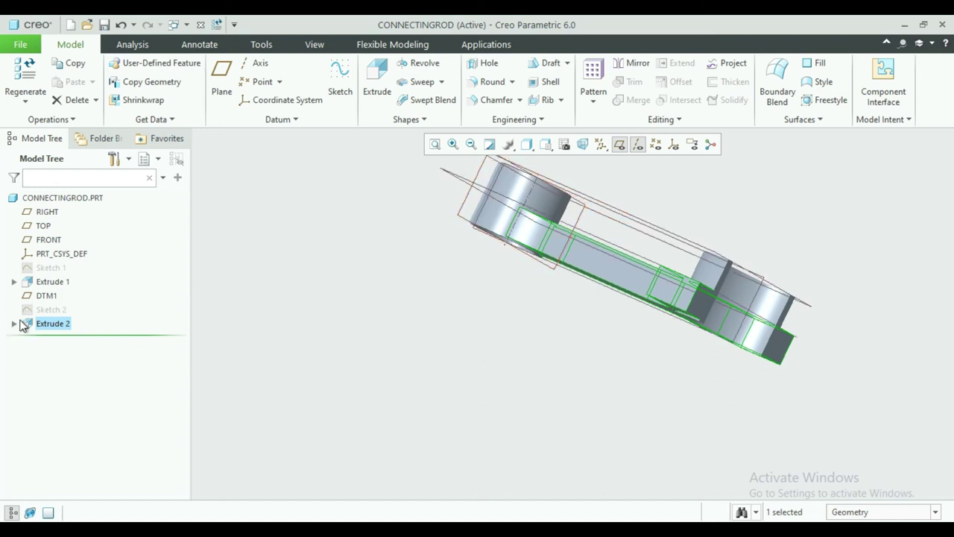
Redefine Extrude 2 to use symmetric depth about the sketch plane
left_click(13, 324)
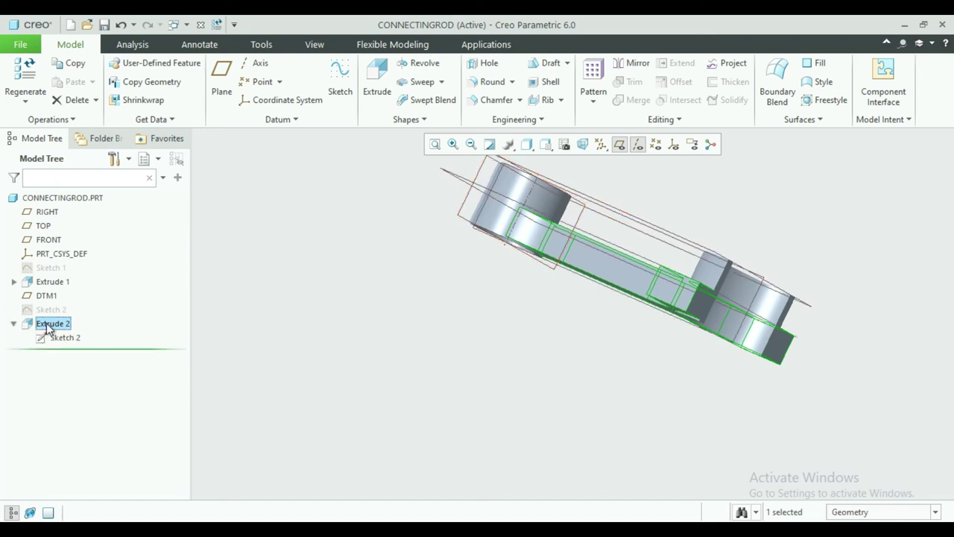
left_click(46, 329)
left_click(72, 240)
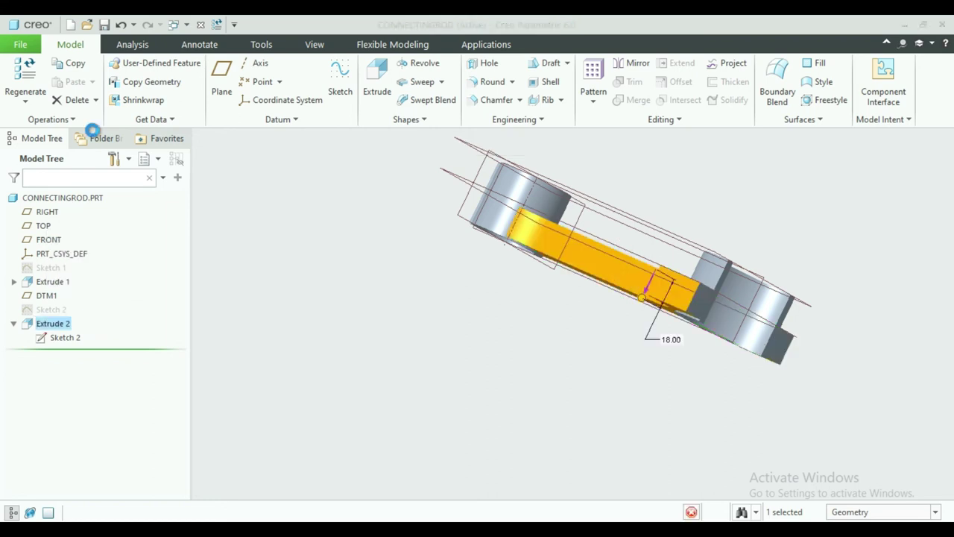
left_click(133, 79)
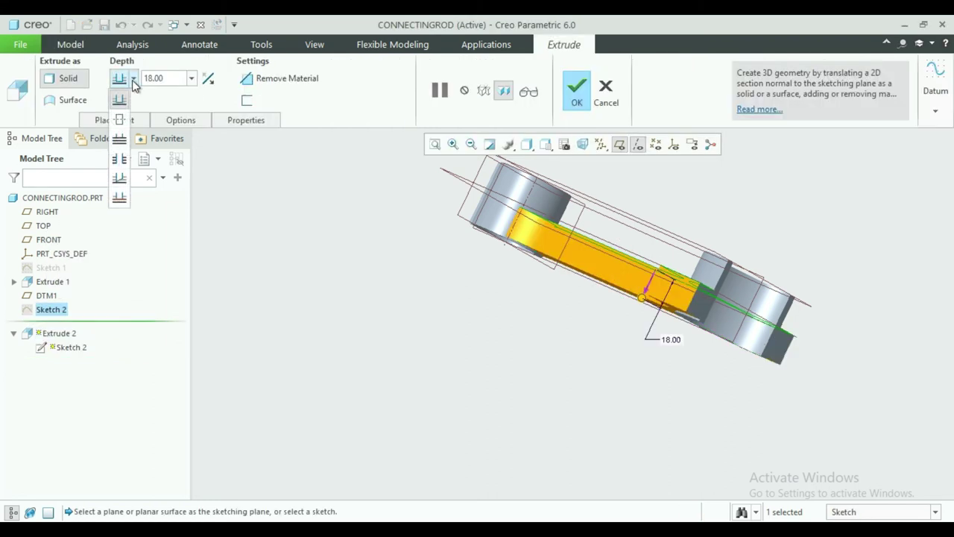
left_click(123, 119)
left_click(576, 91)
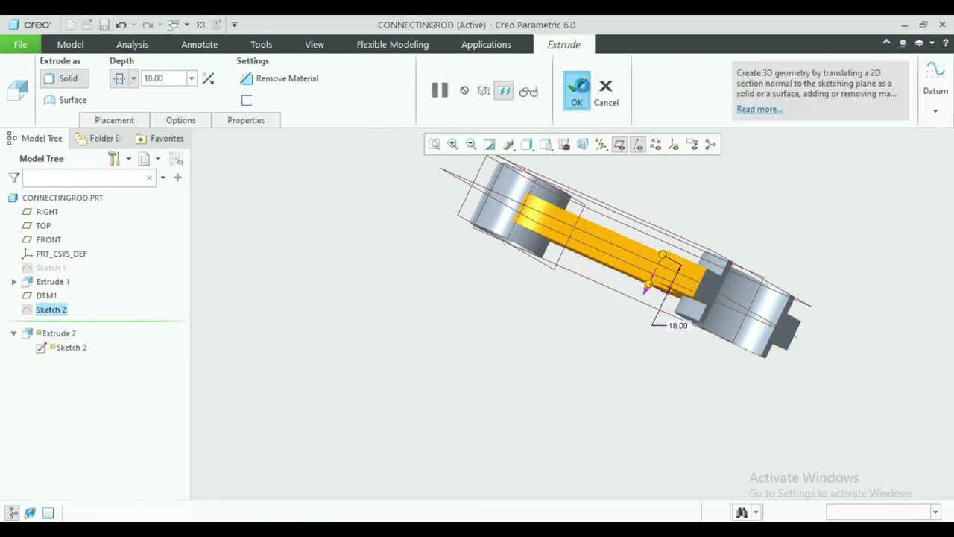
left_click(492, 81)
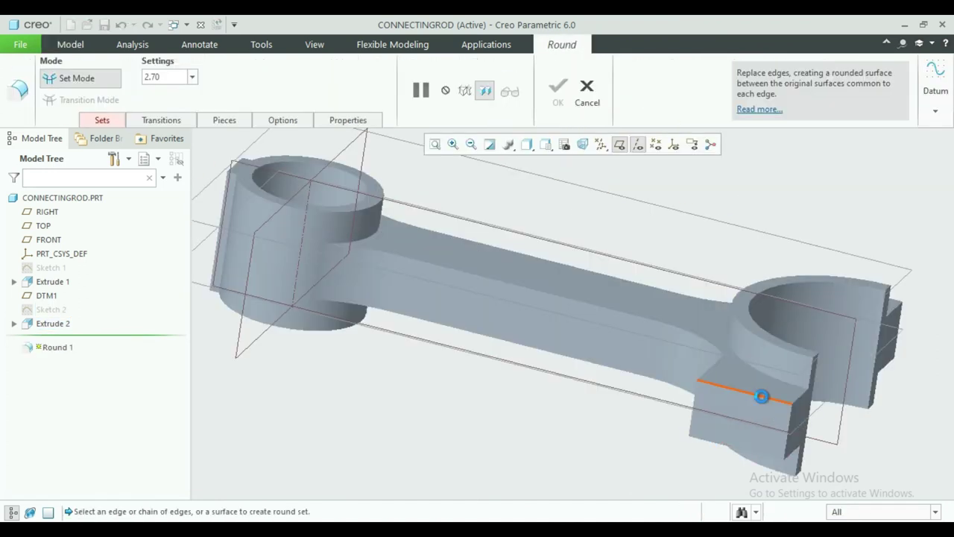
Round the first big-end block edge with a 9.00 radius
left_click(762, 396)
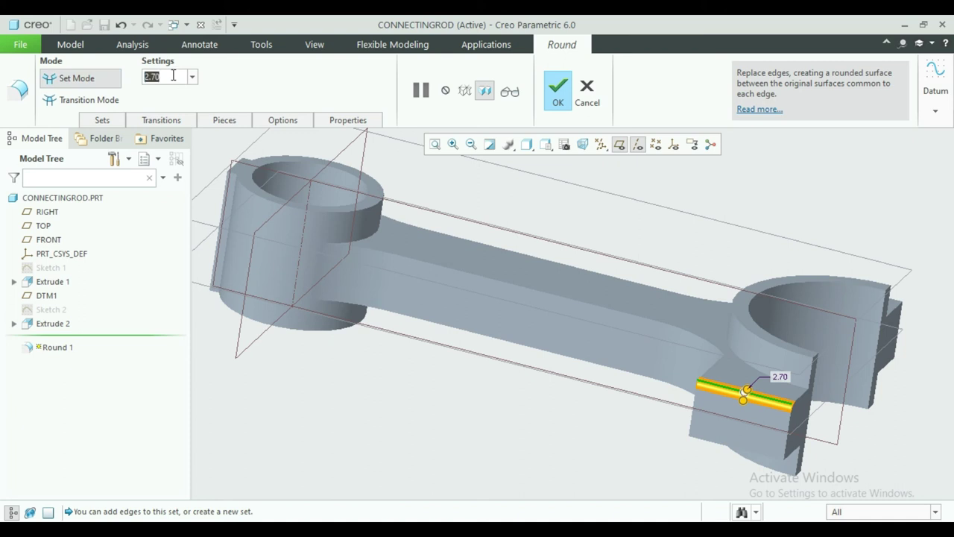
key("BackSpace")
key("Return")
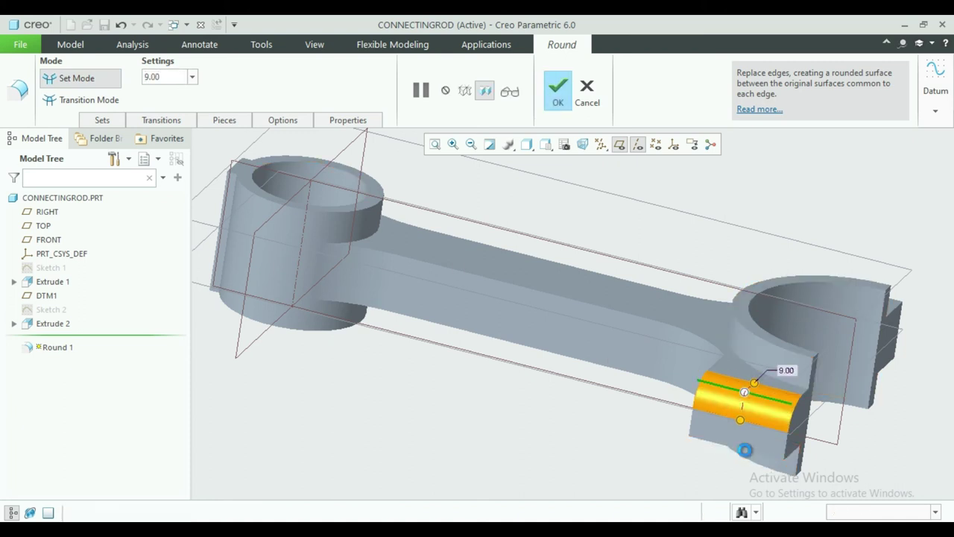
left_click(744, 449)
scroll(896, 171, "down", 5)
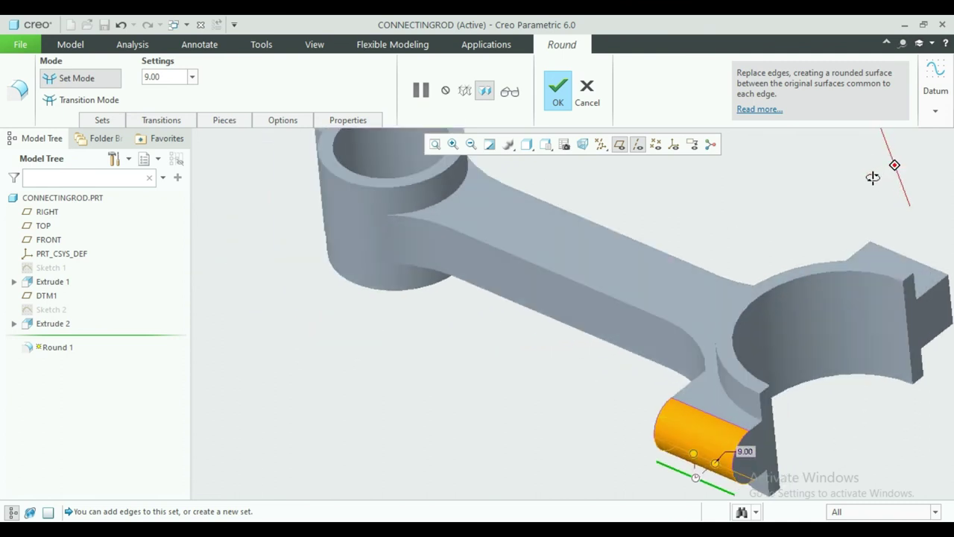
scroll(858, 246, "down", 3)
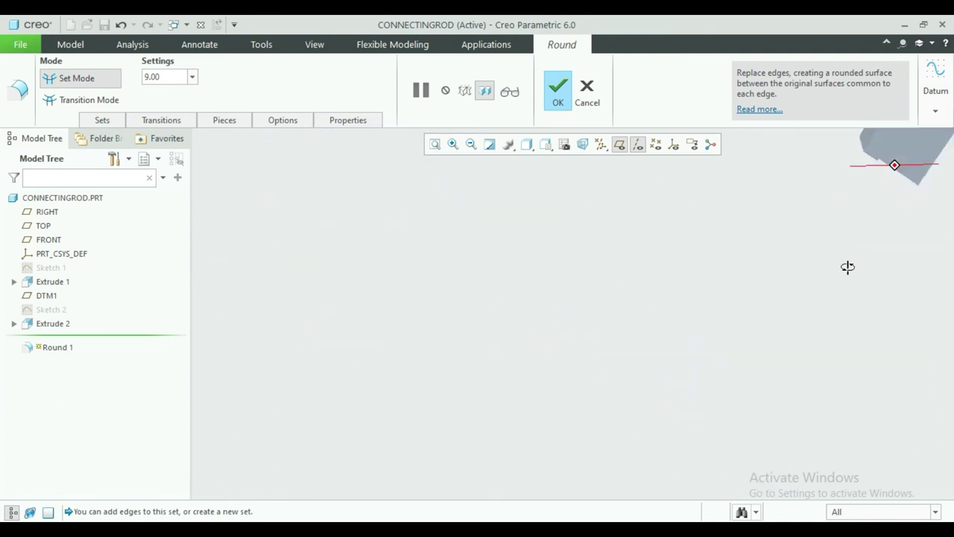
left_click(438, 146)
Add the remaining block edges to the 9.00 round and complete it
scroll(556, 381, "down", 2)
scroll(566, 405, "down", 2)
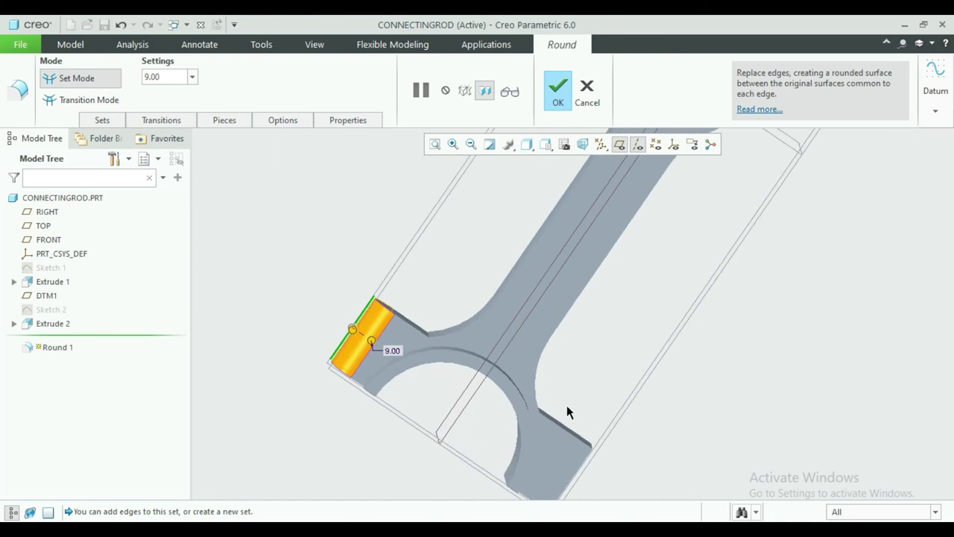
scroll(566, 409, "down", 1)
left_click(588, 475, "ctrl")
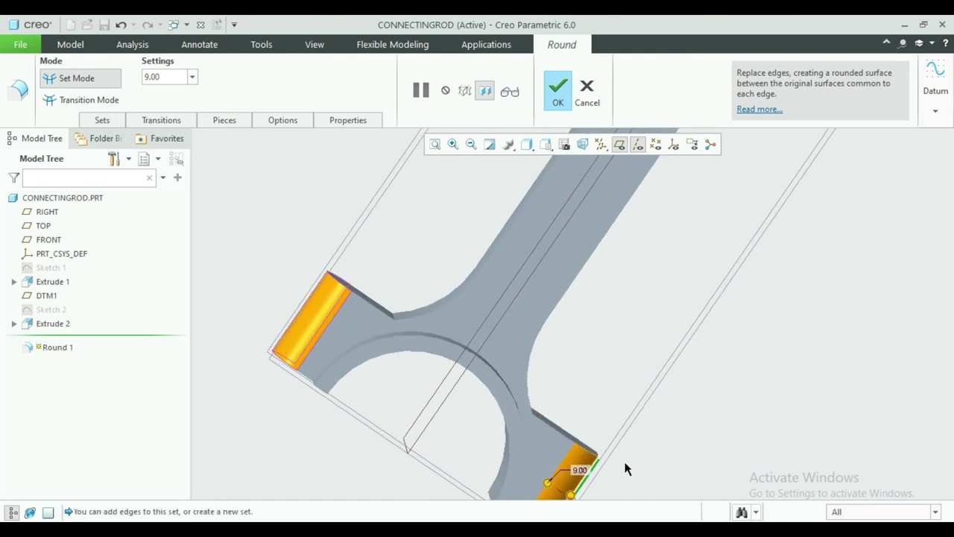
scroll(579, 415, "down", 3)
scroll(554, 398, "down", 3)
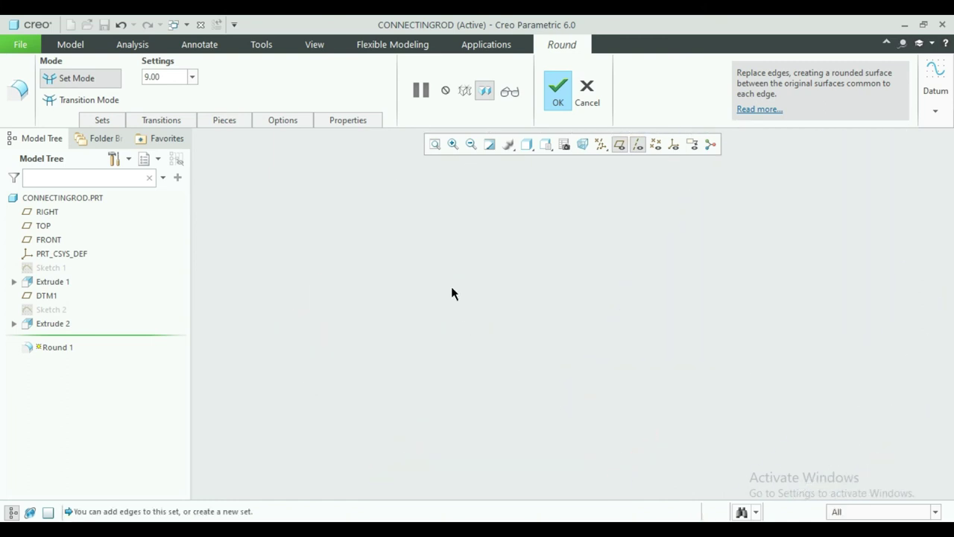
left_click(433, 146)
scroll(552, 384, "down", 3)
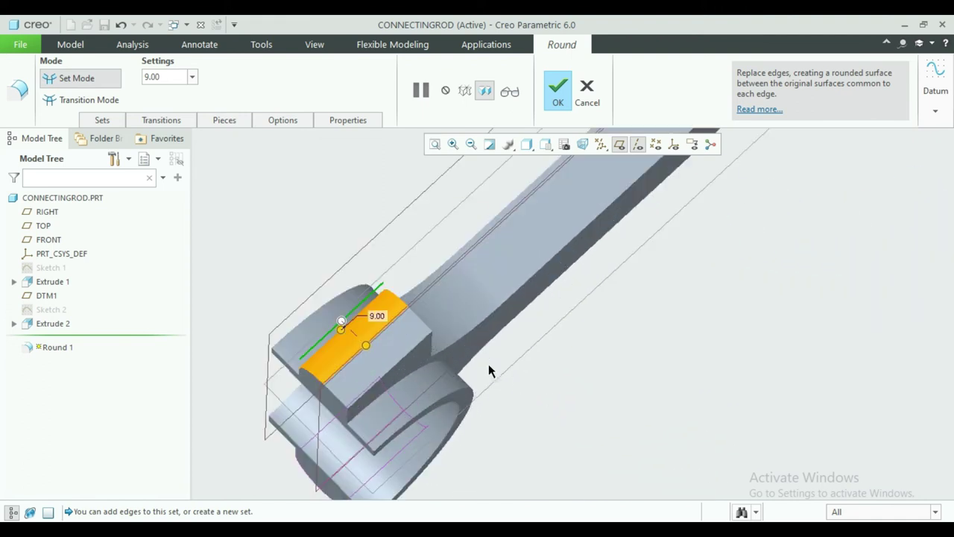
left_click(406, 354, "ctrl")
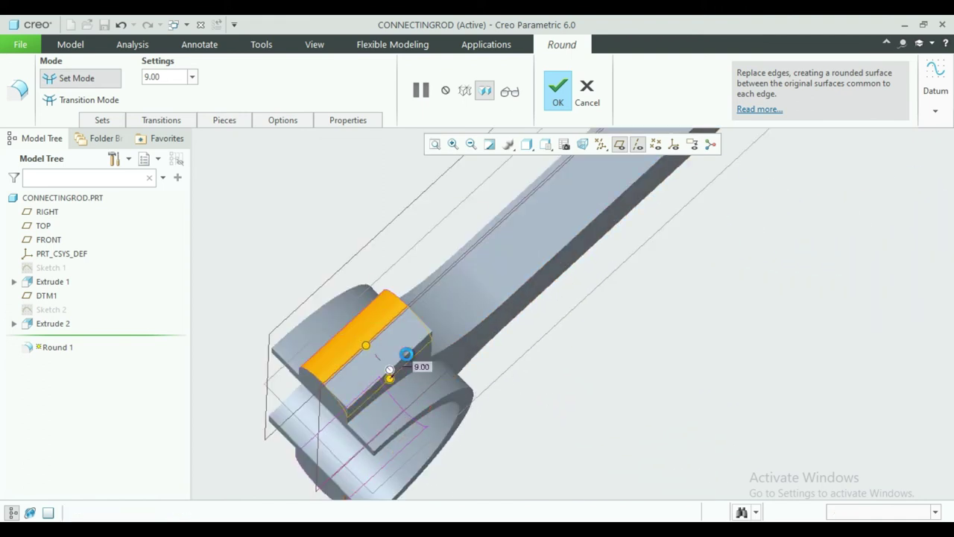
left_click(560, 90)
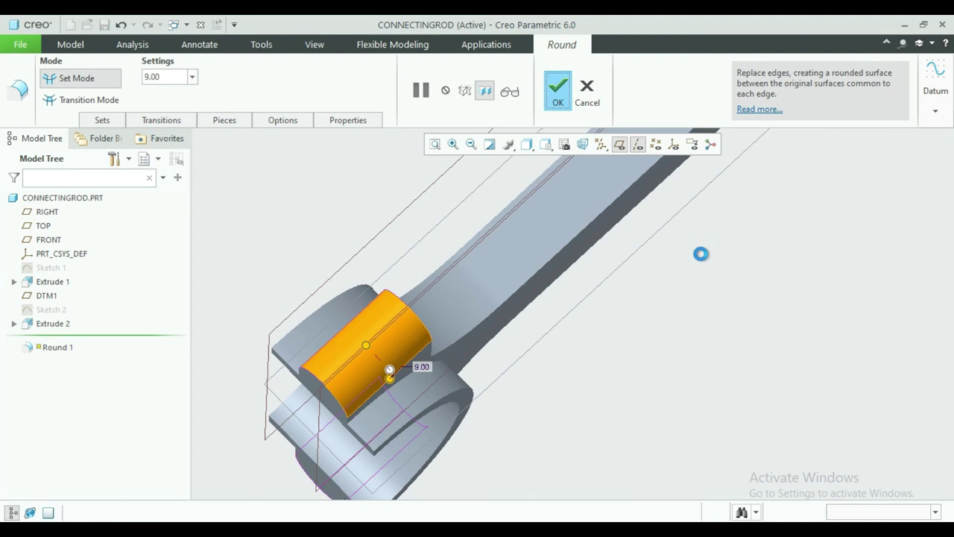
middle_click_drag(664, 308, 673, 268)
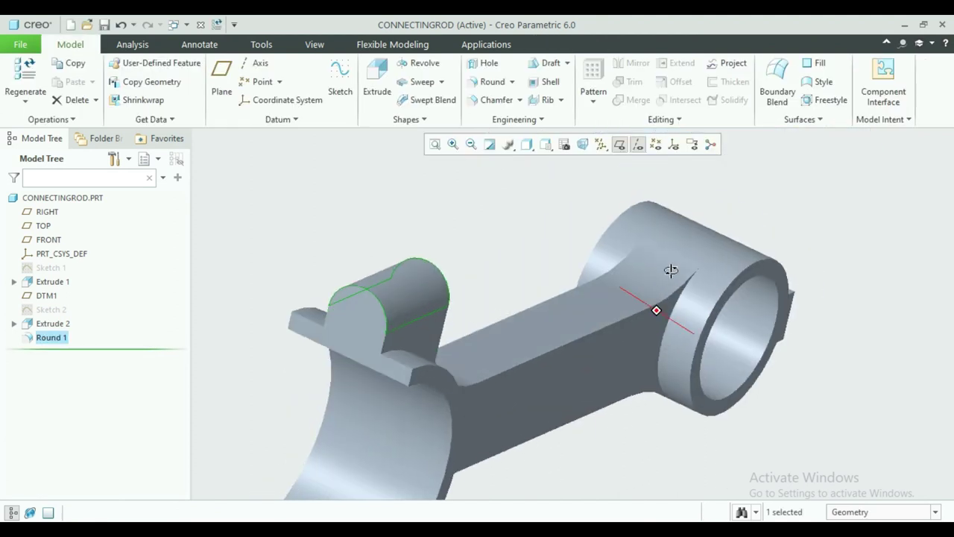
Start Sketch 3 on the boss face, view it head-on, and add the boss edge and side face as references
left_click(374, 317)
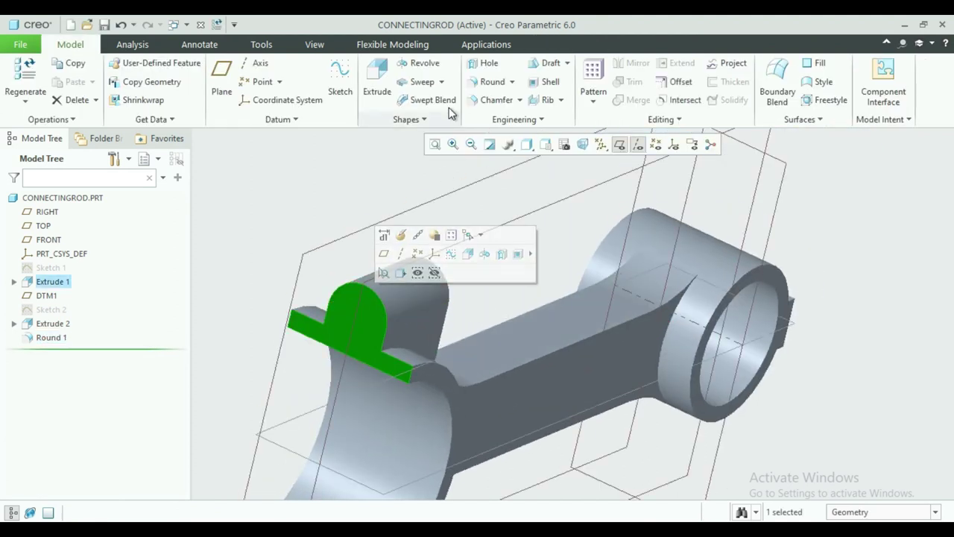
left_click(340, 82)
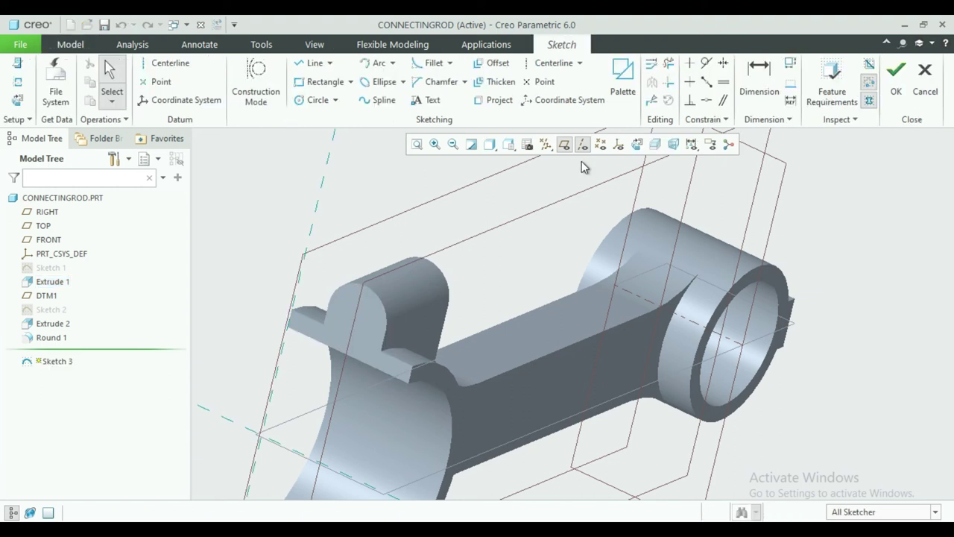
left_click(636, 144)
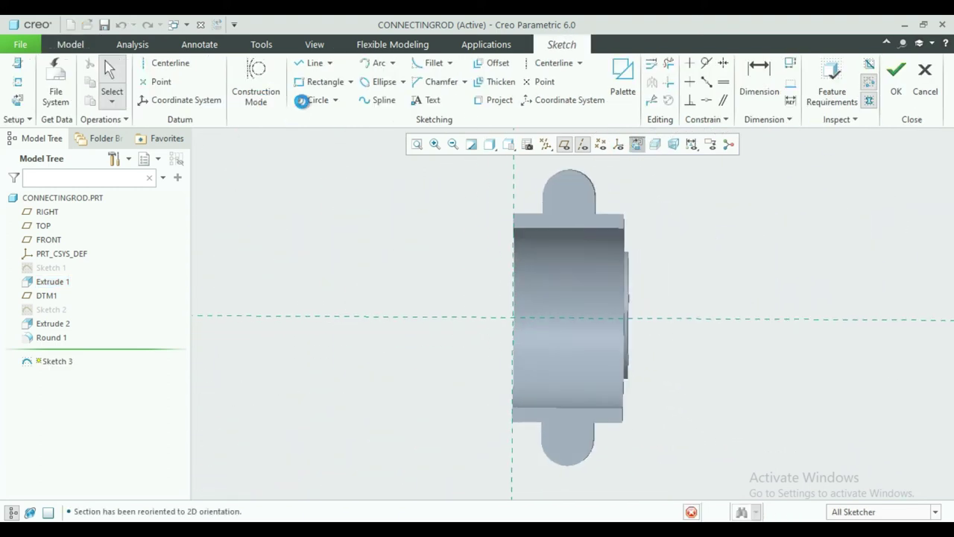
left_click(311, 100)
left_click(19, 83)
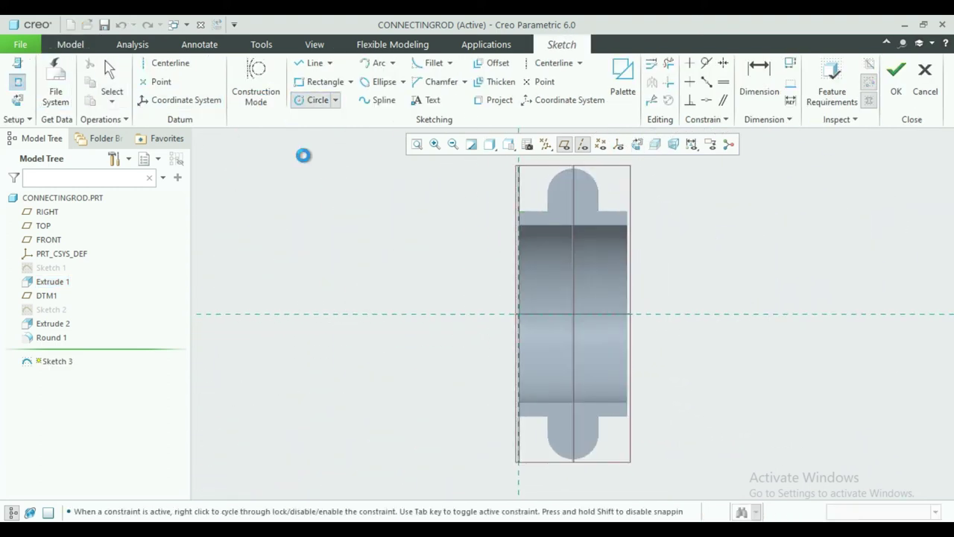
left_click(541, 216)
left_click(541, 215)
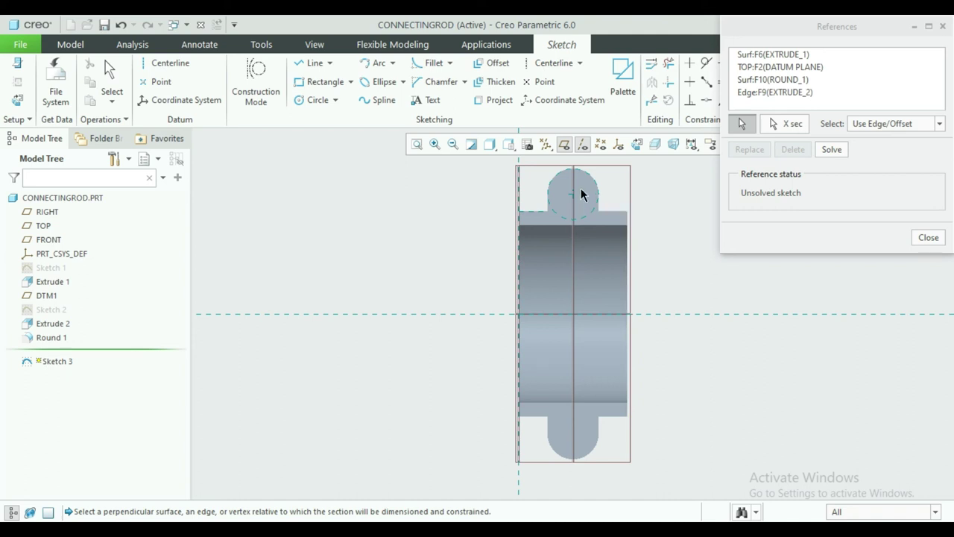
left_click(627, 235)
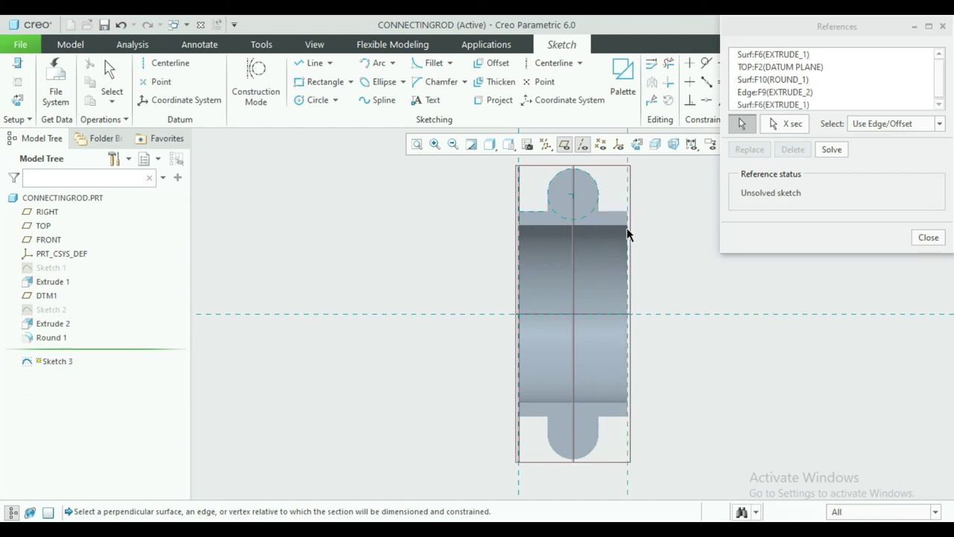
left_click(924, 239)
Draw a circle at the boss centre, set its diameter to 9.00, and accept the sketch
left_click(313, 99)
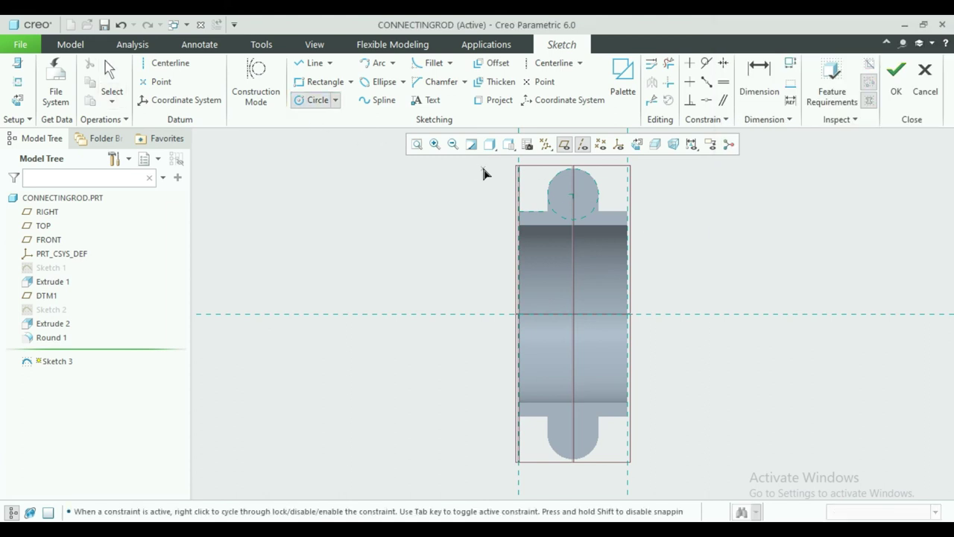
left_click(565, 211)
middle_click(656, 198)
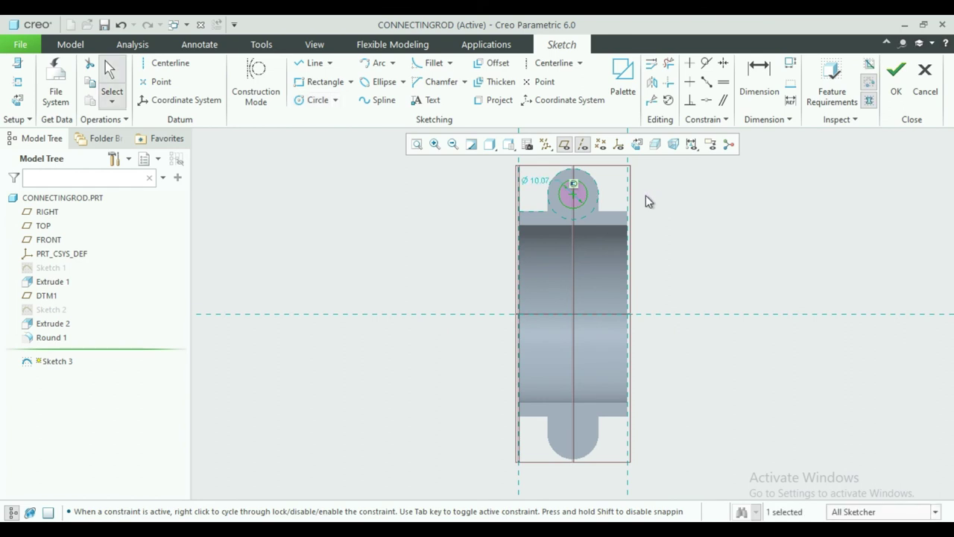
scroll(646, 197, "down", 3)
double_click(456, 167)
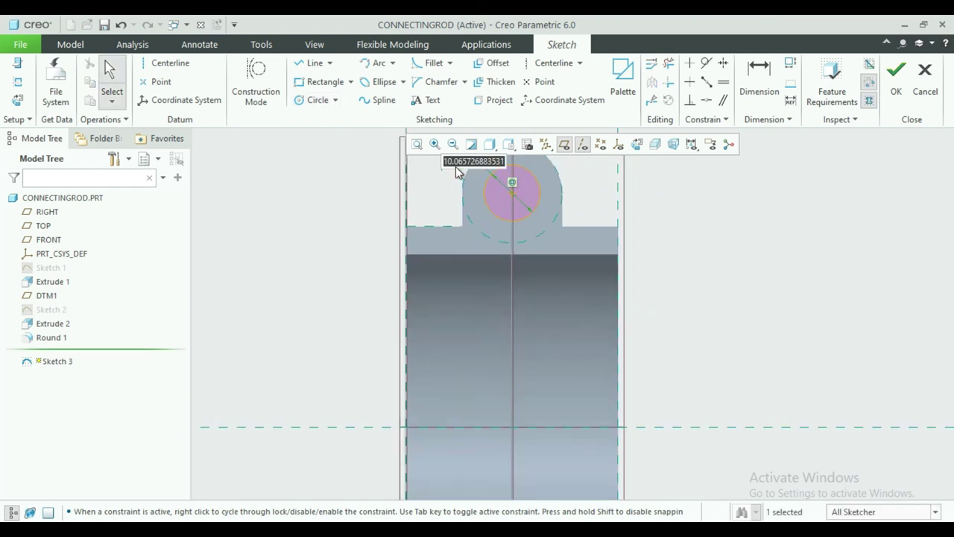
type("9")
key("Return")
left_click_drag(462, 173, 373, 163)
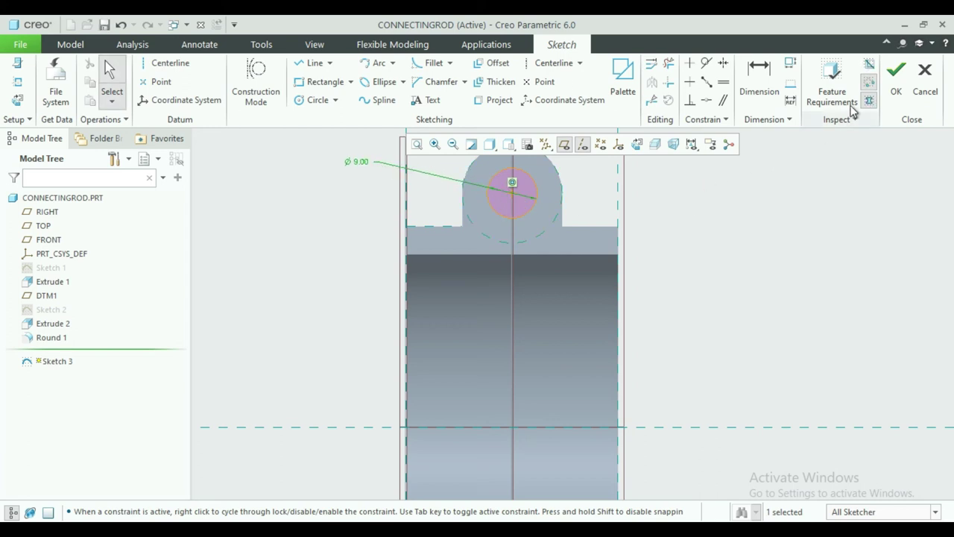
left_click(895, 82)
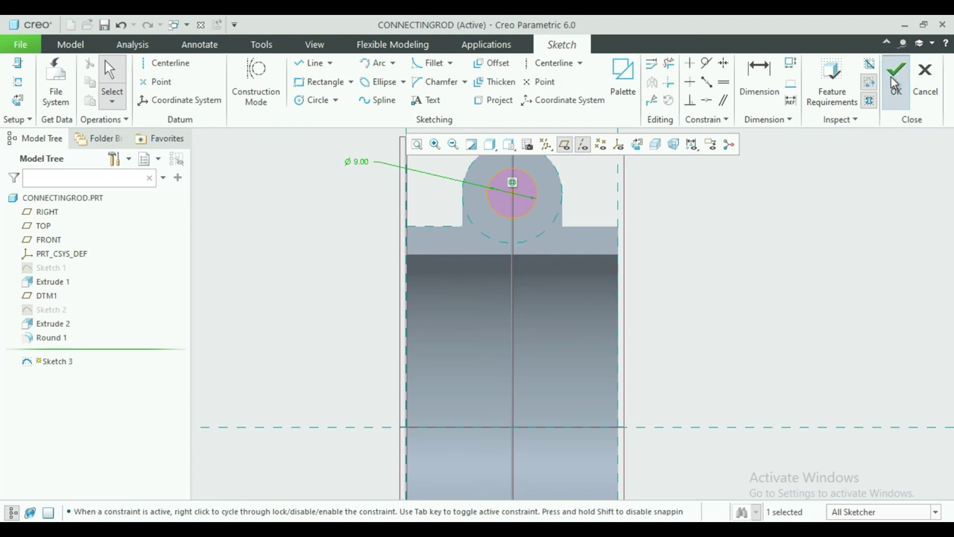
Extrude the Ø9.00 circle 50.00 deep as a material-removing cut through the boss
left_click(375, 100)
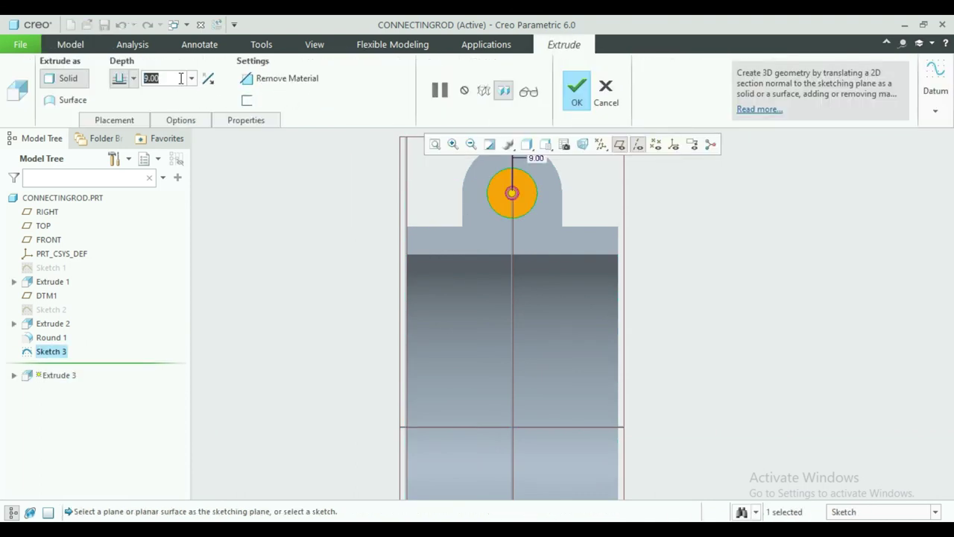
key("BackSpace")
key("Return")
key("ctrl+d")
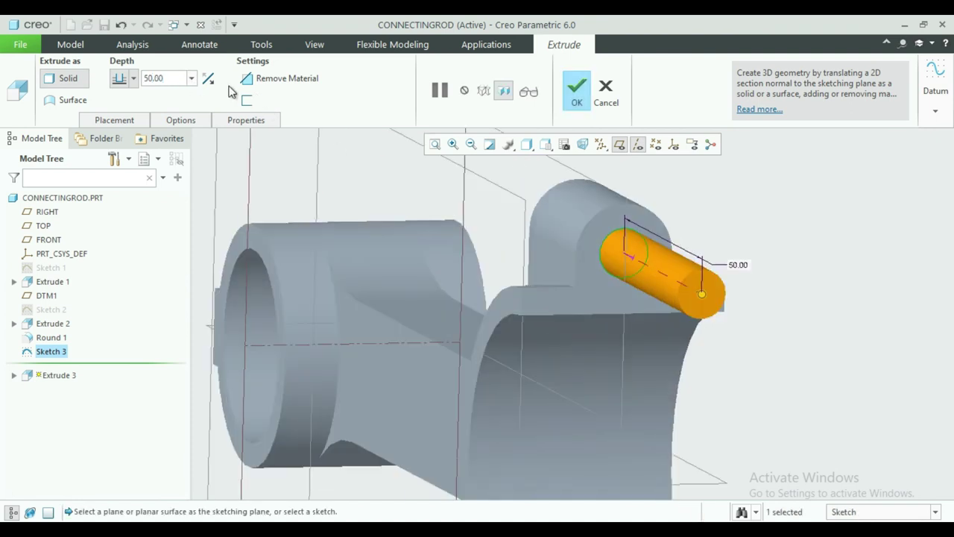
left_click(208, 78)
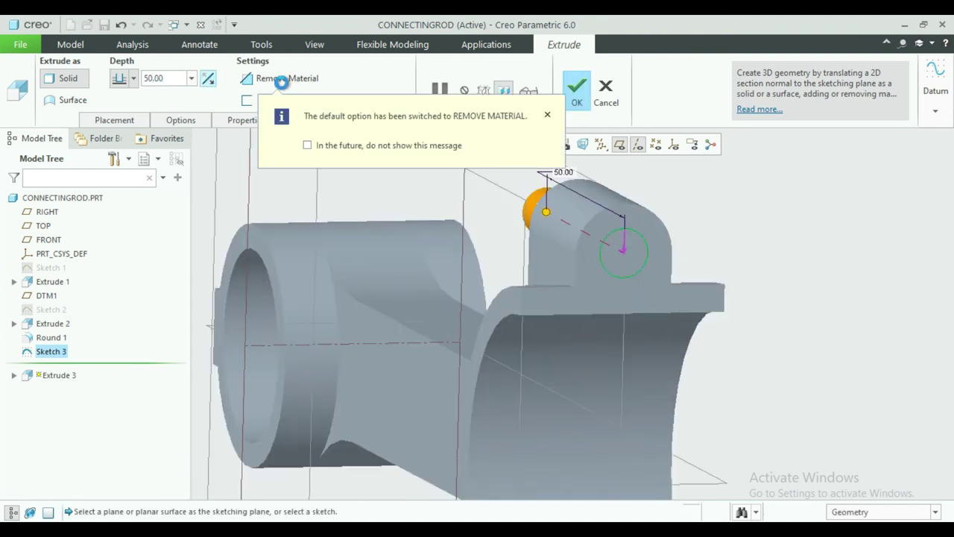
left_click(547, 114)
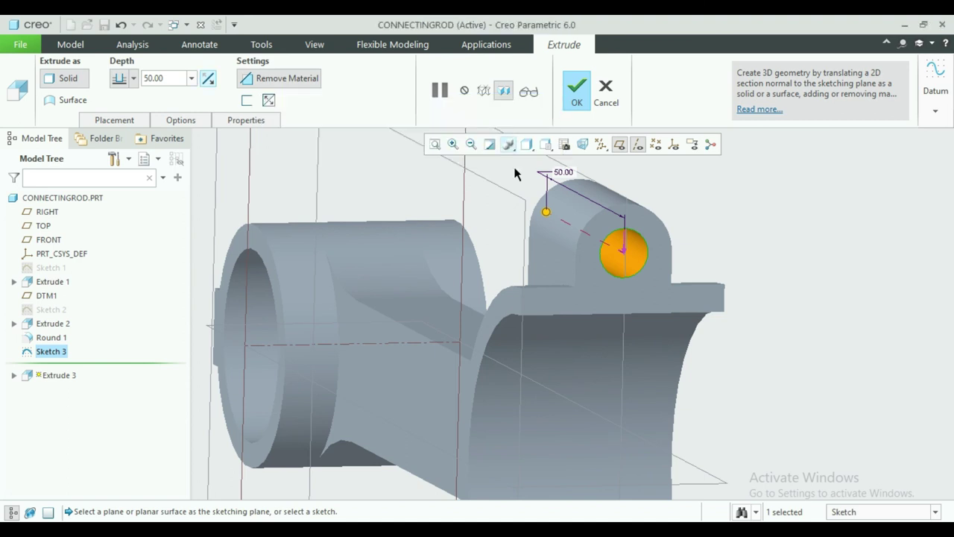
left_click(582, 104)
mouse_move(744, 232)
middle_mouse_down()
mouse_move(711, 190)
mouse_move(692, 213)
mouse_move(694, 262)
mouse_move(726, 260)
mouse_move(677, 256)
mouse_move(666, 244)
mouse_move(669, 199)
mouse_move(670, 211)
mouse_move(597, 177)
middle_mouse_up()
scroll(666, 231, "up", 5)
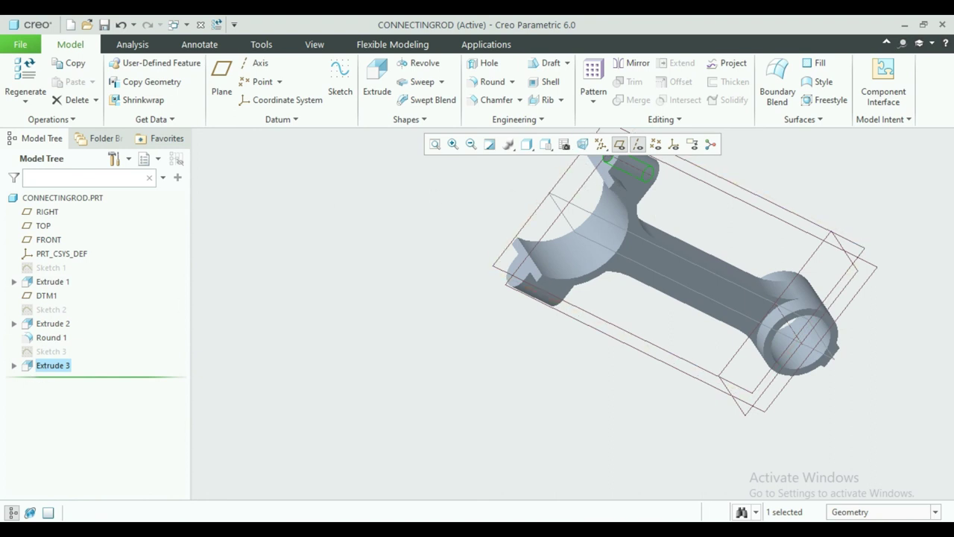
Mirror the Extrude 3 pin hole across the TOP datum plane
key("F2")
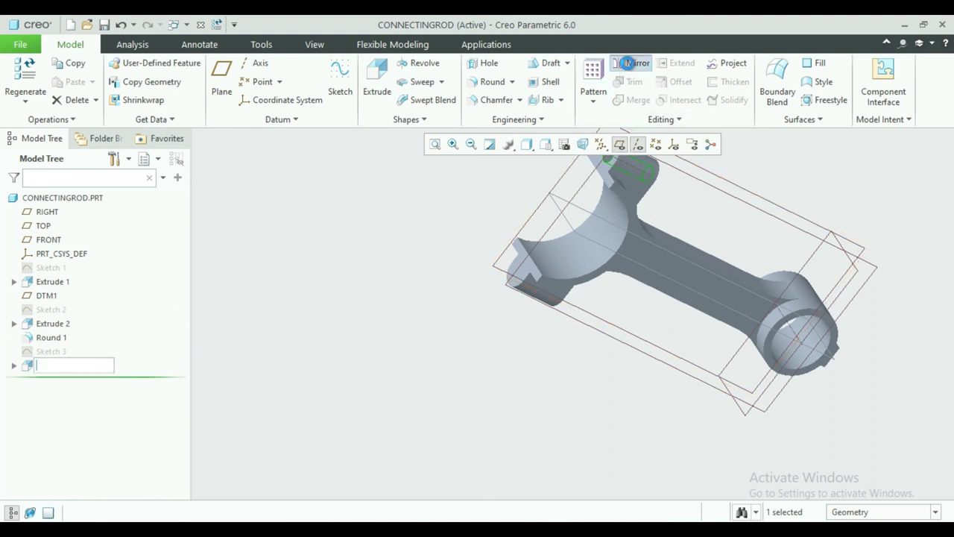
left_click(628, 63)
left_click(566, 221)
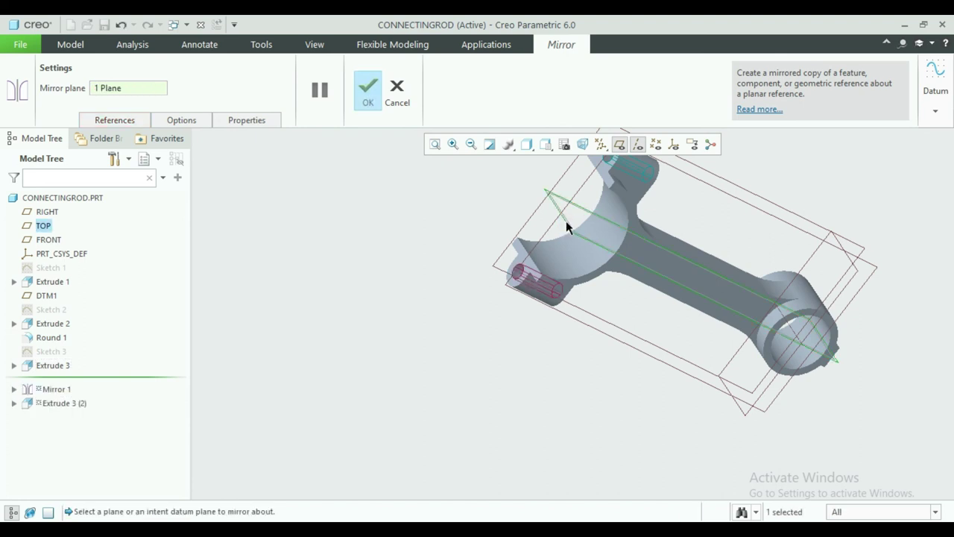
left_click(368, 83)
mouse_move(399, 191)
middle_mouse_down()
mouse_move(339, 136)
mouse_move(395, 185)
middle_mouse_up()
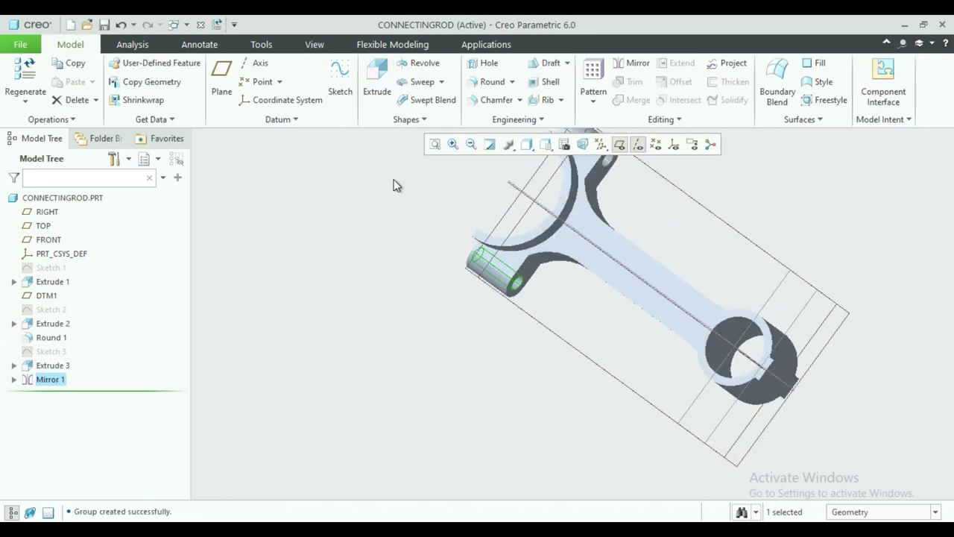
left_click(603, 259)
Start Sketch 4 on the web face and draw the slot rectangle
left_click(344, 70)
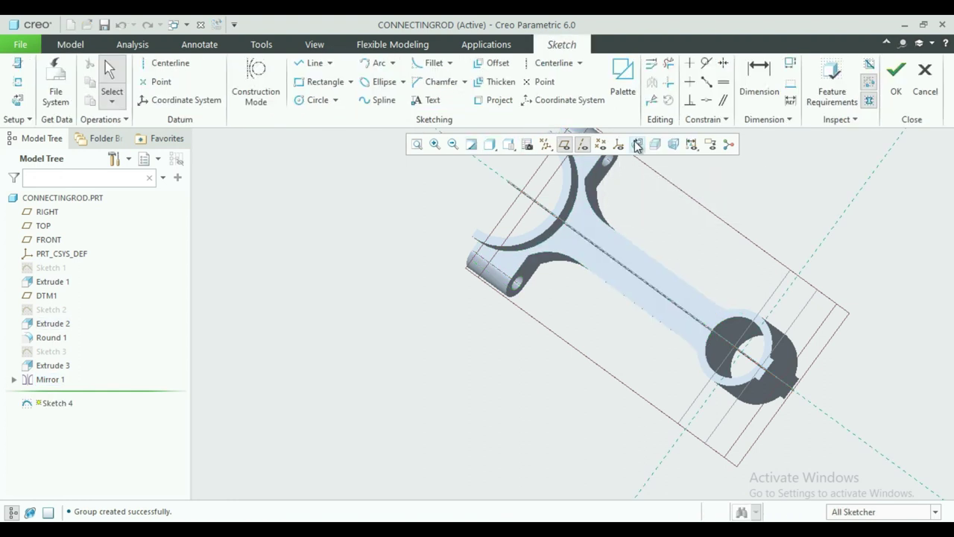
left_click(638, 145)
left_click(321, 82)
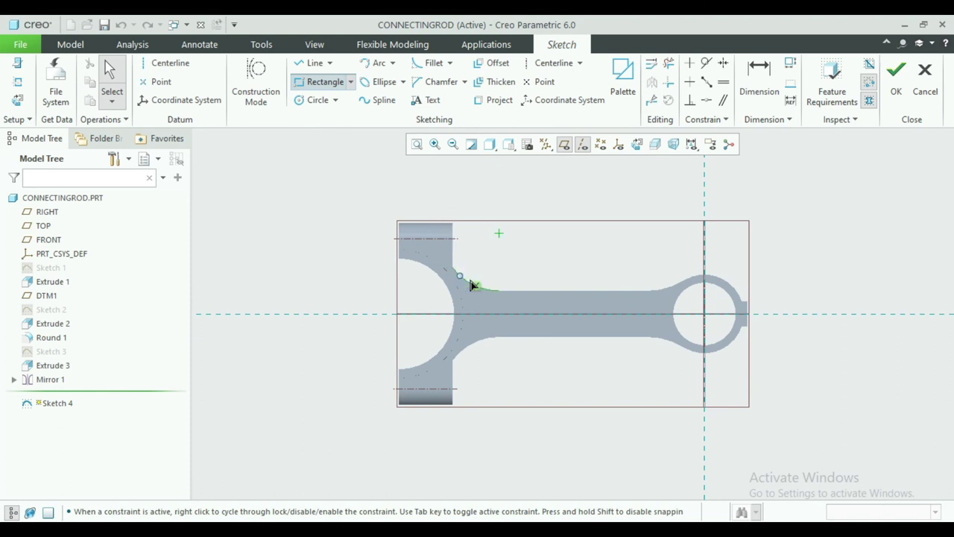
left_click(495, 303)
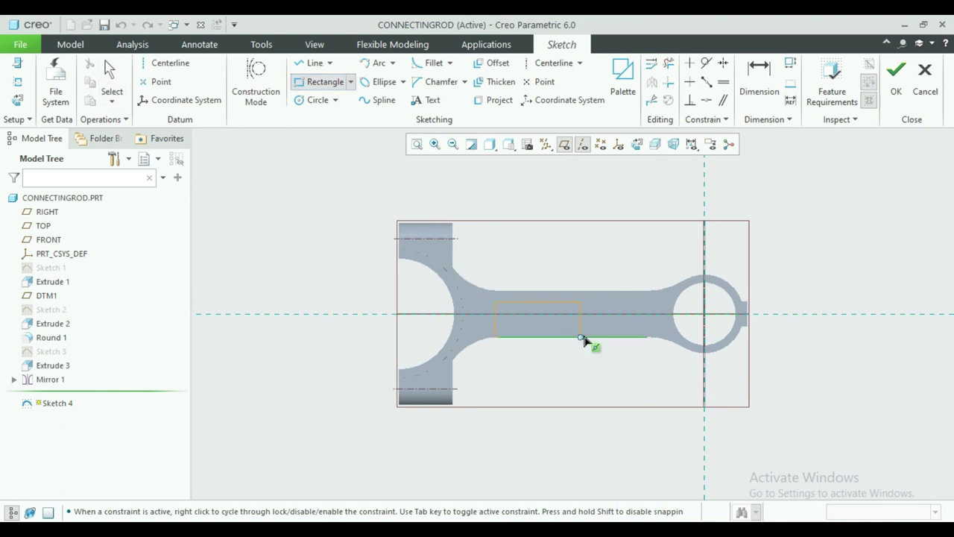
left_click(646, 330)
middle_click(646, 329)
scroll(617, 318, "down", 3)
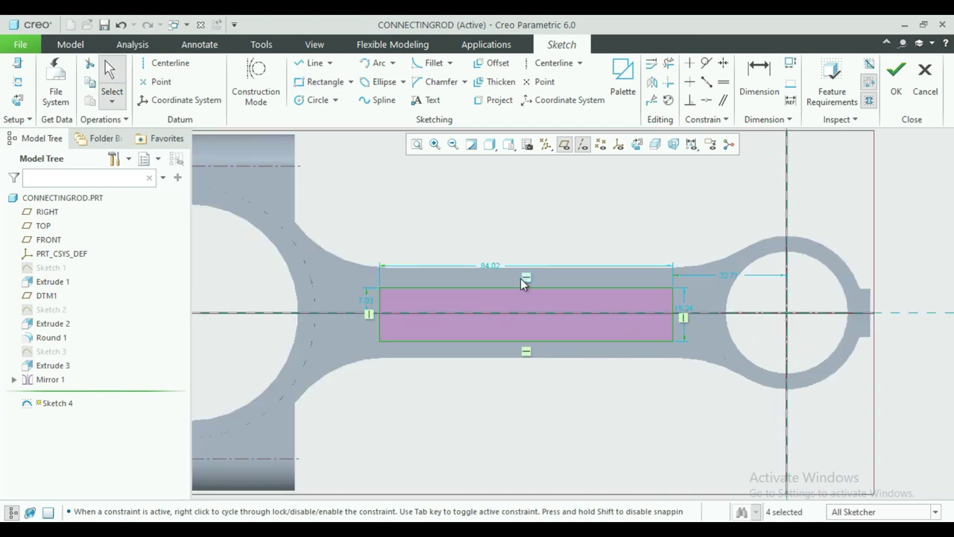
Set the rectangle to 80.00 wide, 18.00 high, and 32.00 from the ring centre
double_click(491, 265)
type("80")
key("Return")
scroll(494, 269, "down", 2)
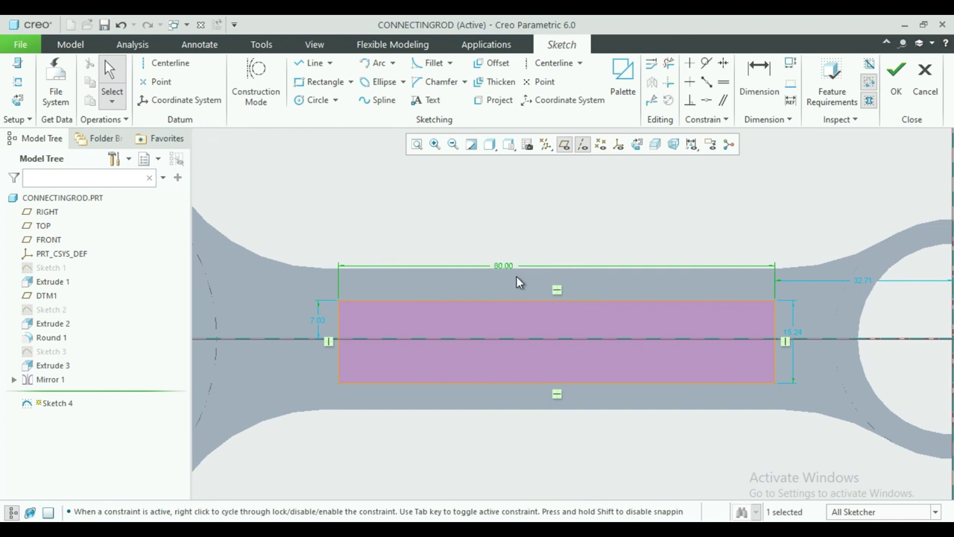
double_click(792, 332)
type("18")
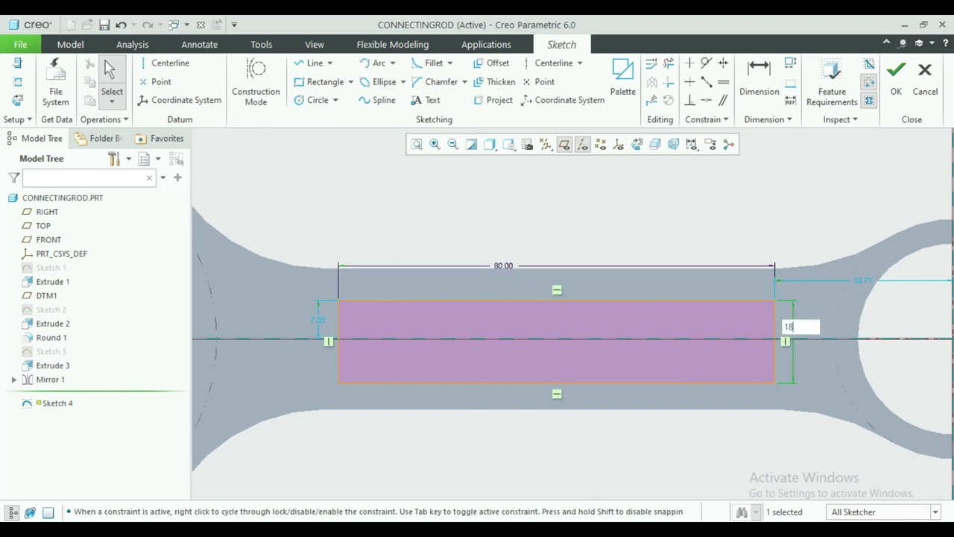
key("Return")
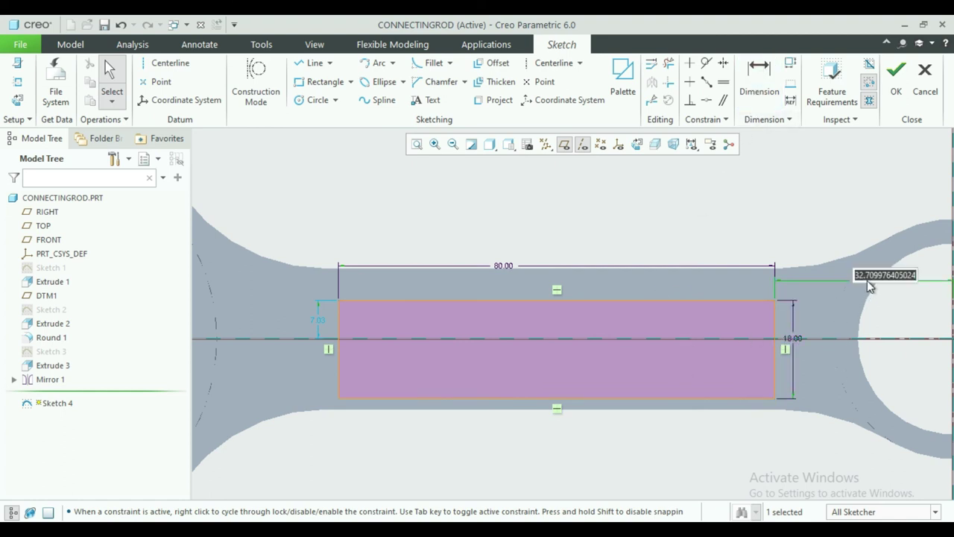
double_click(867, 280)
type("32")
key("Return")
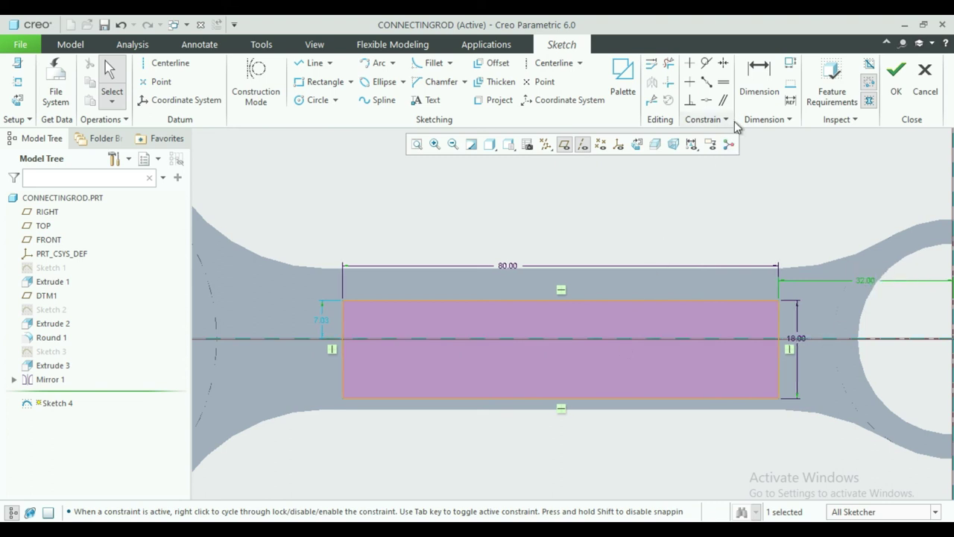
Add a 4.00 dimension from the rectangle's bottom to the web's lower edge
left_click(759, 79)
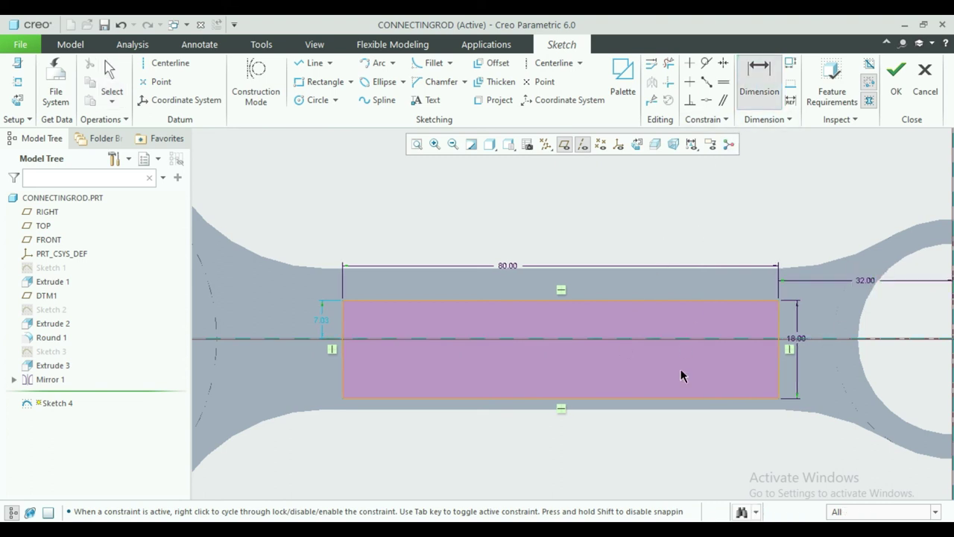
left_click(685, 409)
middle_click(687, 431)
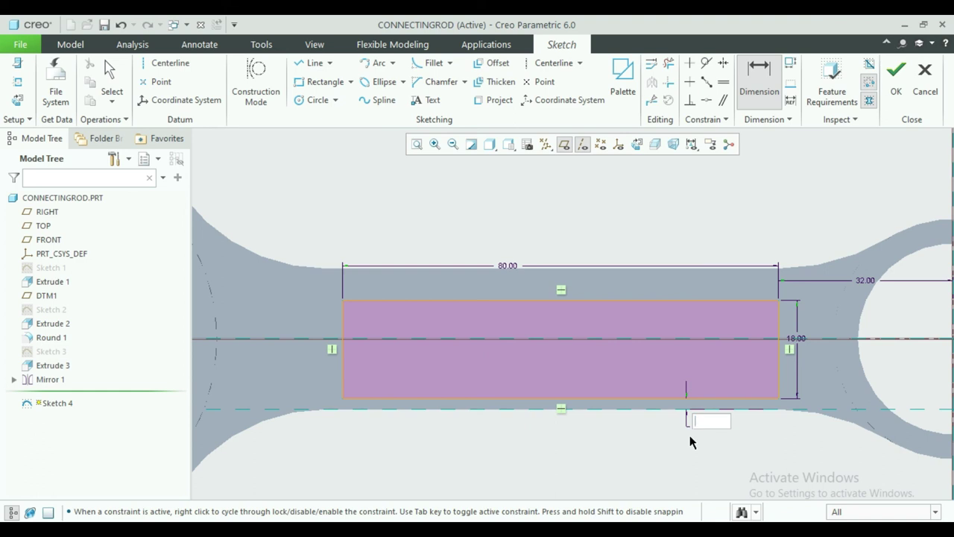
type("4")
key("Return")
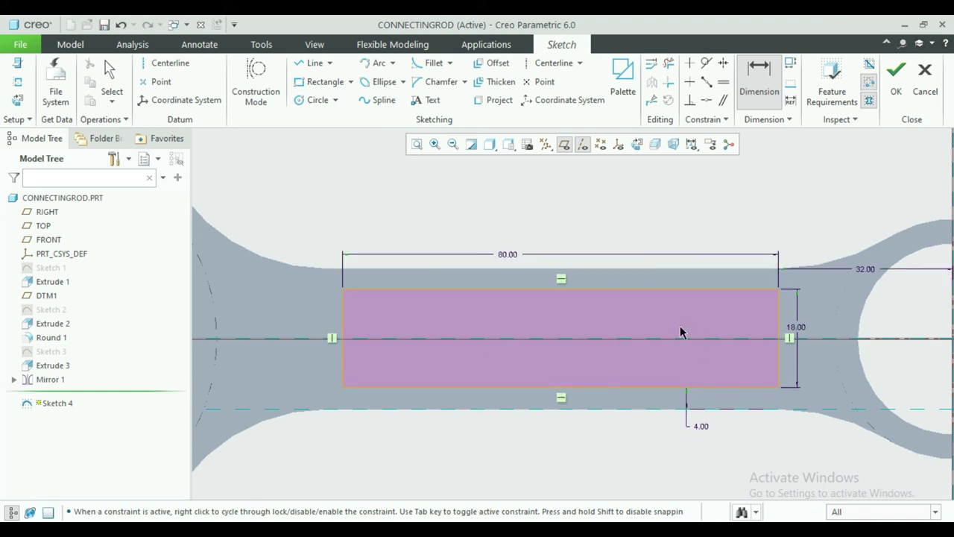
left_click(417, 147)
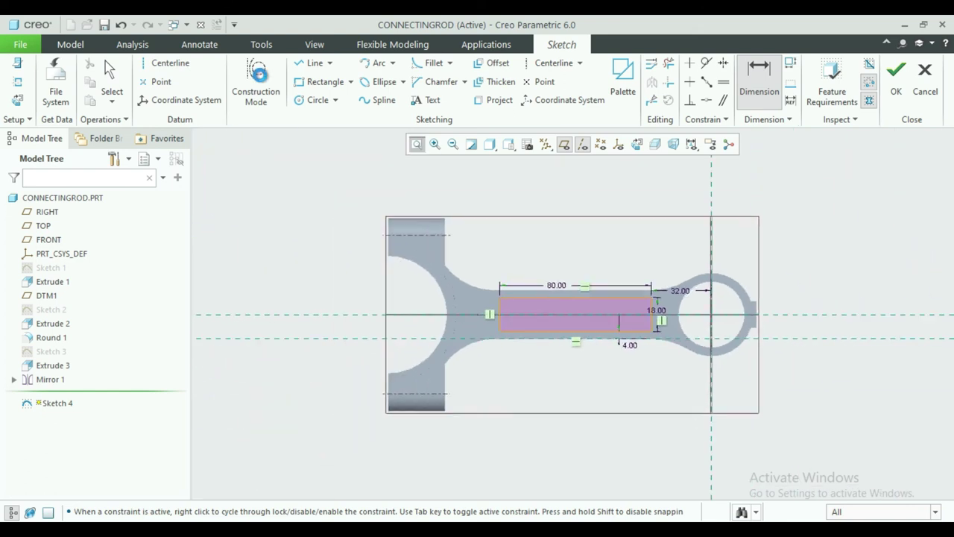
left_click(315, 102)
Draw Ø18.00 circles at the left and right ends of the slot rectangle
scroll(489, 319, "up", 3)
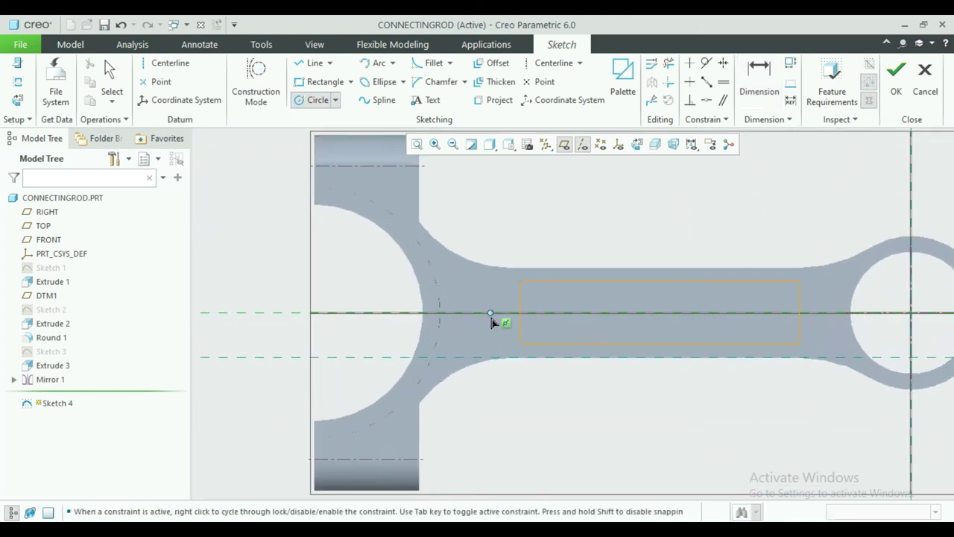
scroll(496, 321, "up", 3)
left_click(545, 313)
left_click(505, 351)
scroll(838, 352, "down", 3)
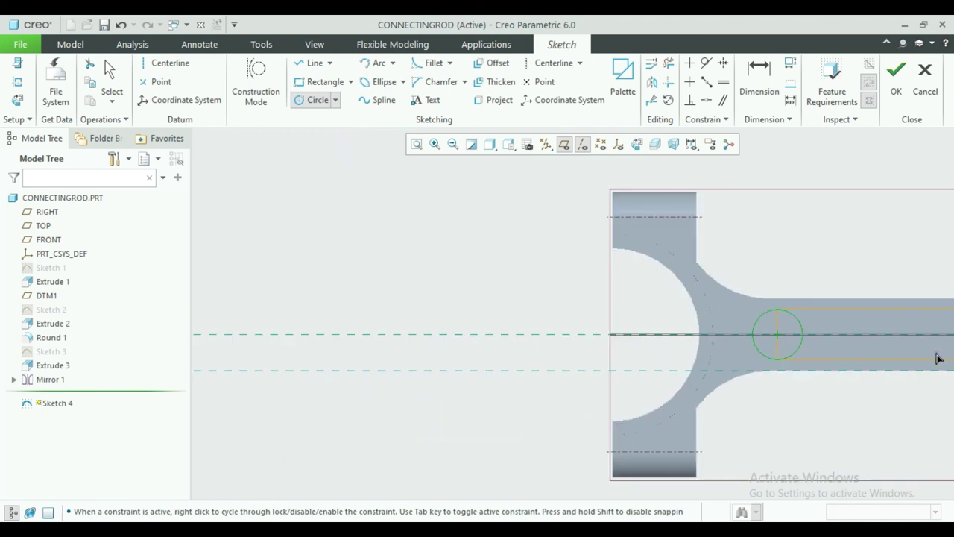
scroll(895, 348, "down", 2)
left_click(419, 148)
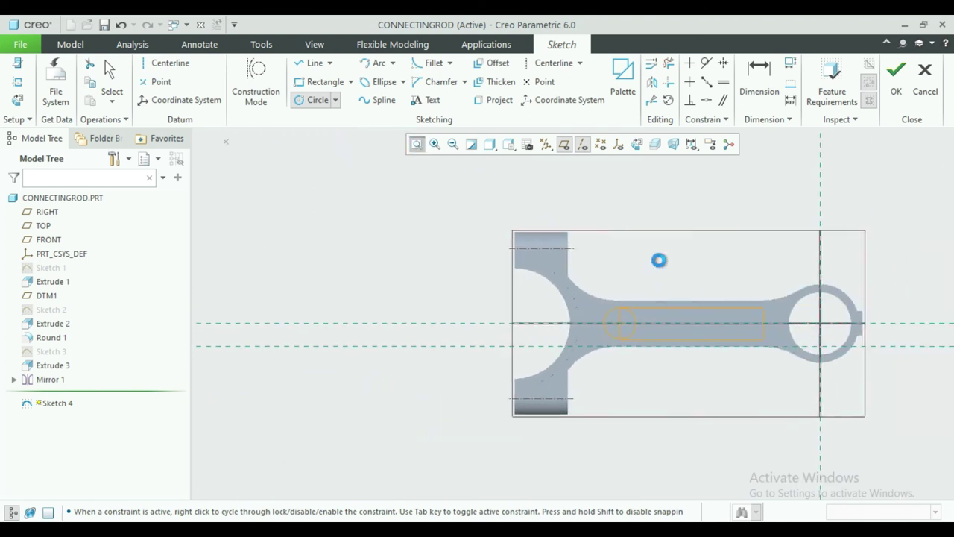
scroll(660, 336, "up", 3)
scroll(649, 320, "up", 3)
left_click(638, 295)
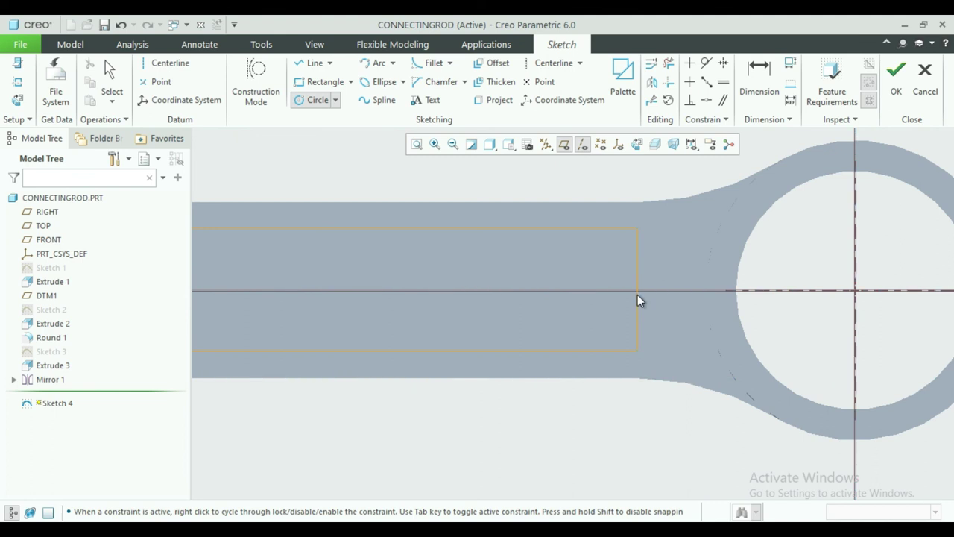
left_click(604, 343)
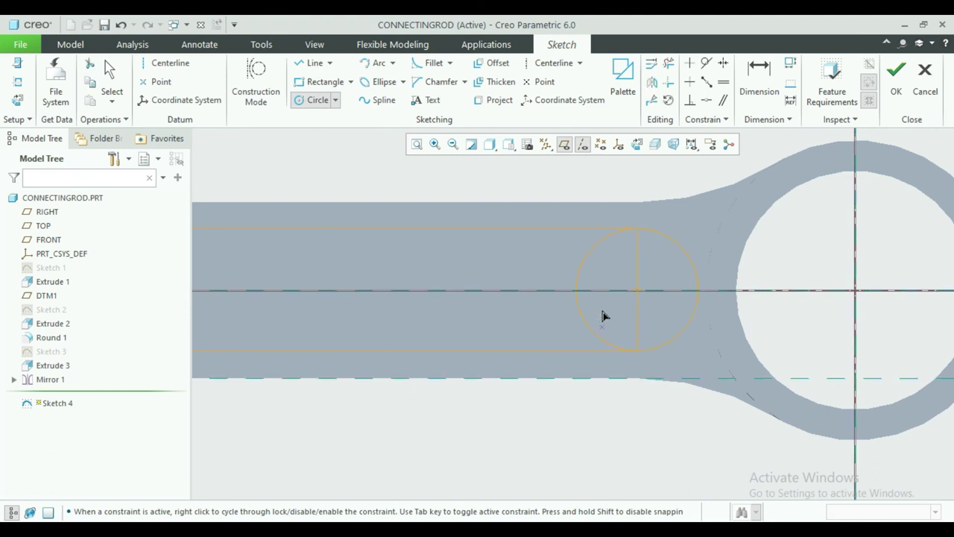
Trim the inner arcs and end lines into rounded caps and finish Sketch 4
left_click(668, 63)
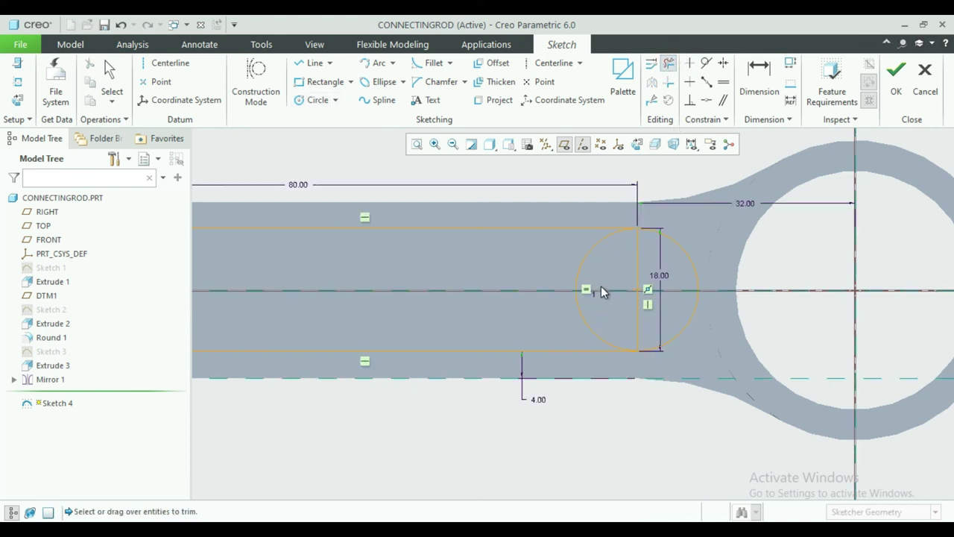
left_click_drag(586, 278, 614, 320)
left_click_drag(652, 346, 651, 347)
scroll(576, 295, "up", 3)
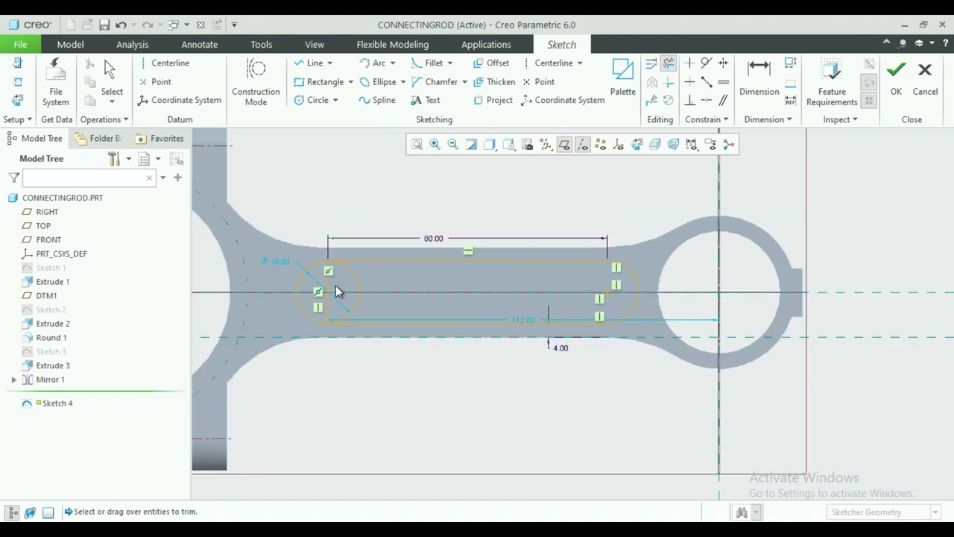
left_click_drag(333, 282, 328, 291)
mouse_move(373, 311)
left_mouse_down()
mouse_move(319, 300)
mouse_move(330, 296)
left_mouse_up()
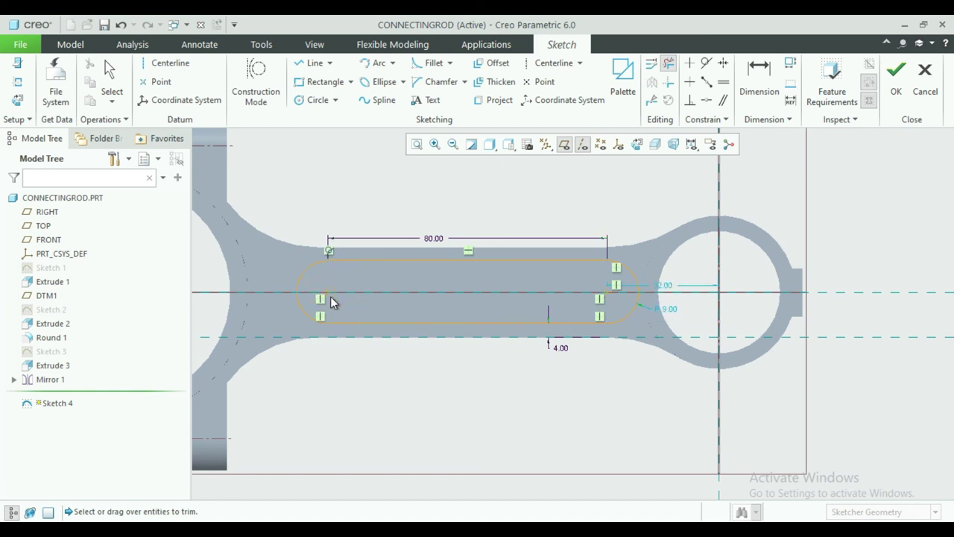
middle_click(359, 218)
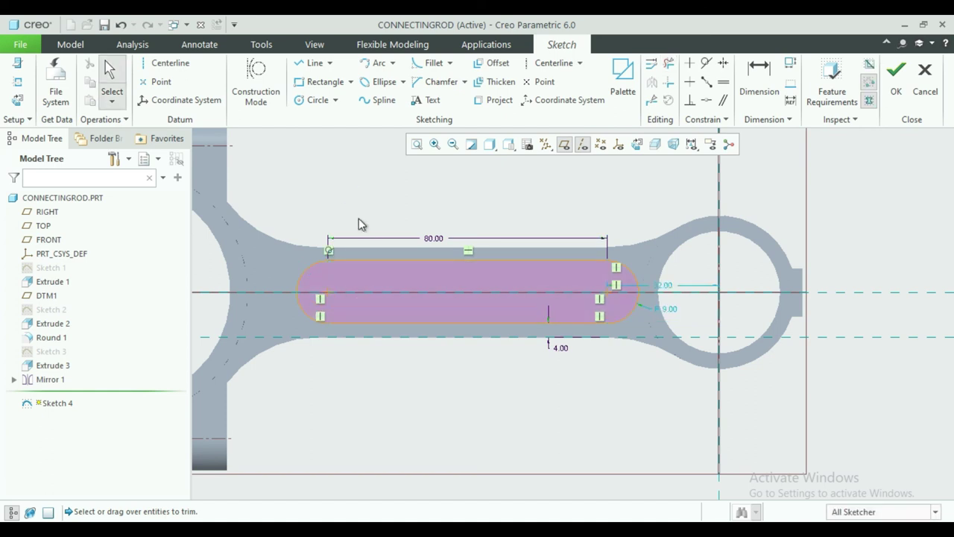
left_click(896, 75)
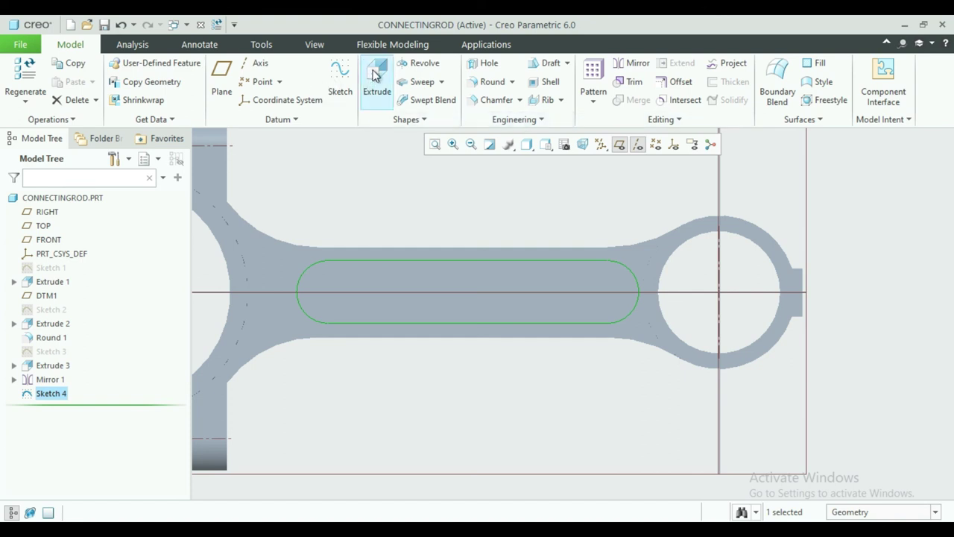
Extrude the slot sketch 5.00 deep into the web as a material-removing cut
left_click(376, 74)
double_click(163, 77)
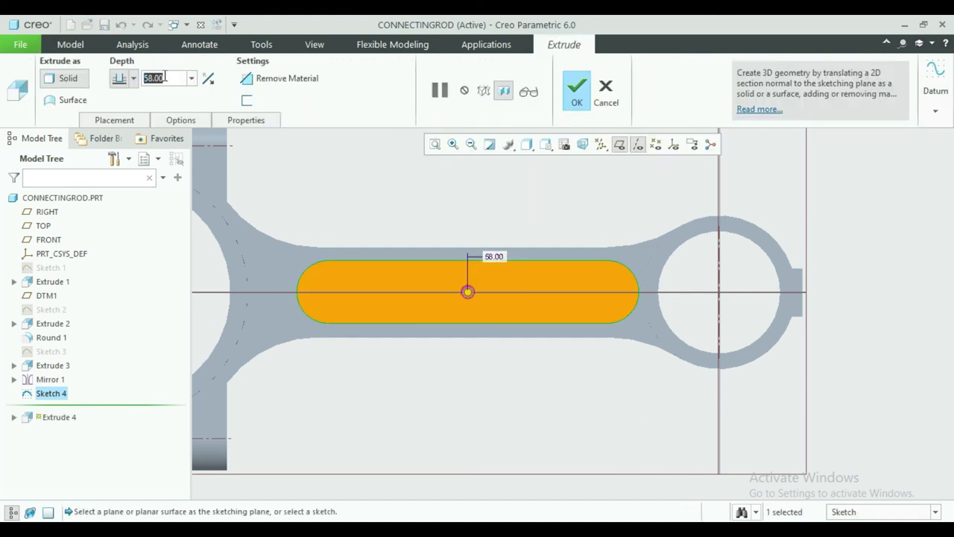
key("BackSpace")
type("5")
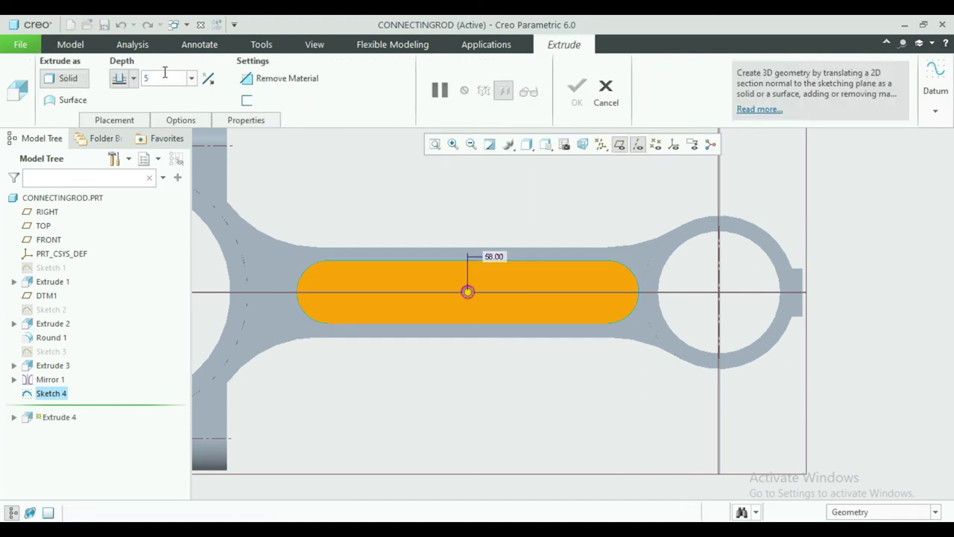
key("Return")
left_click(213, 80)
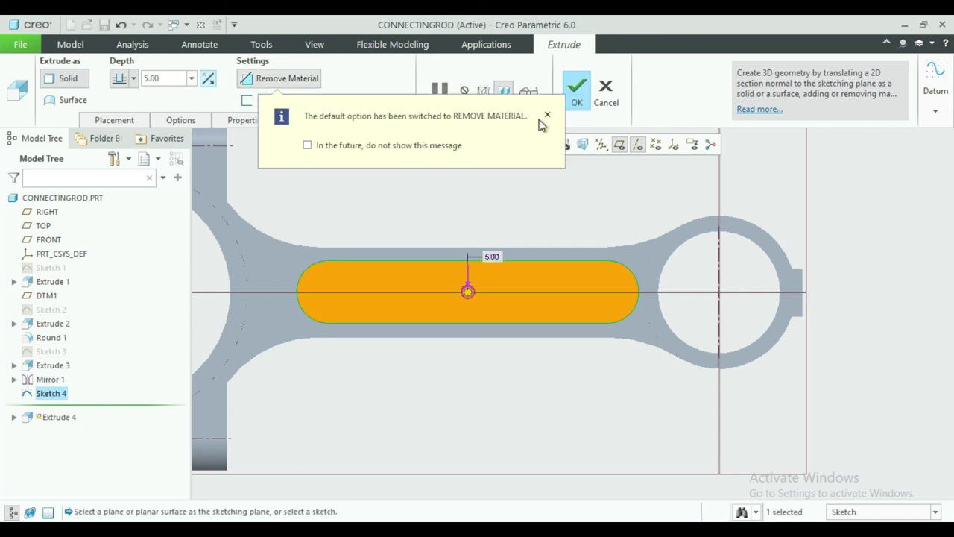
middle_click_drag(519, 185, 527, 149)
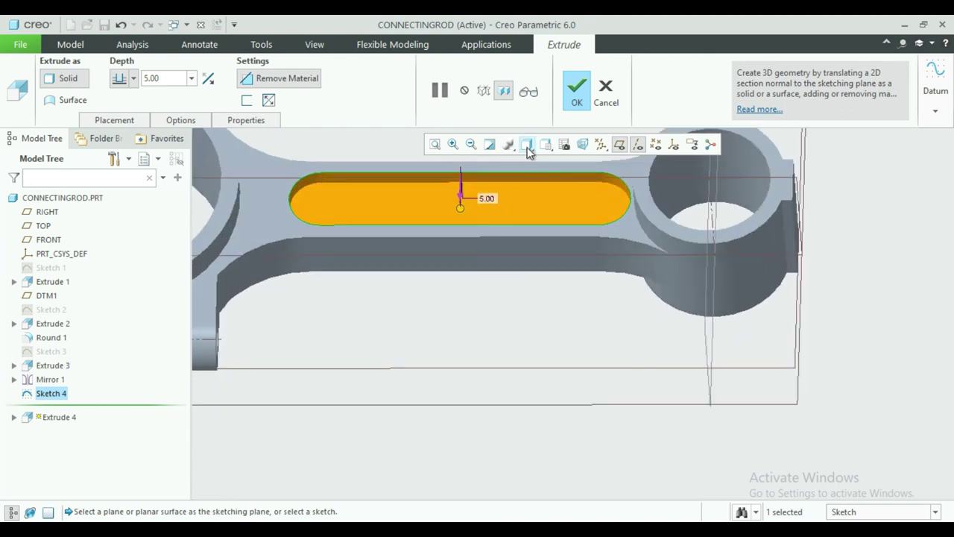
left_click(574, 96)
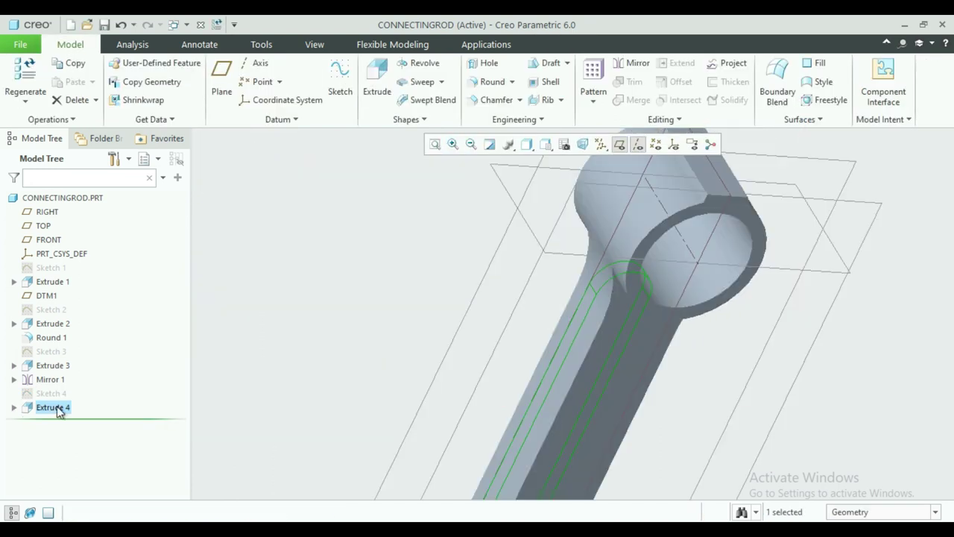
Mirror Extrude 4 across the TOP datum plane onto the web's opposite face
double_click(59, 405)
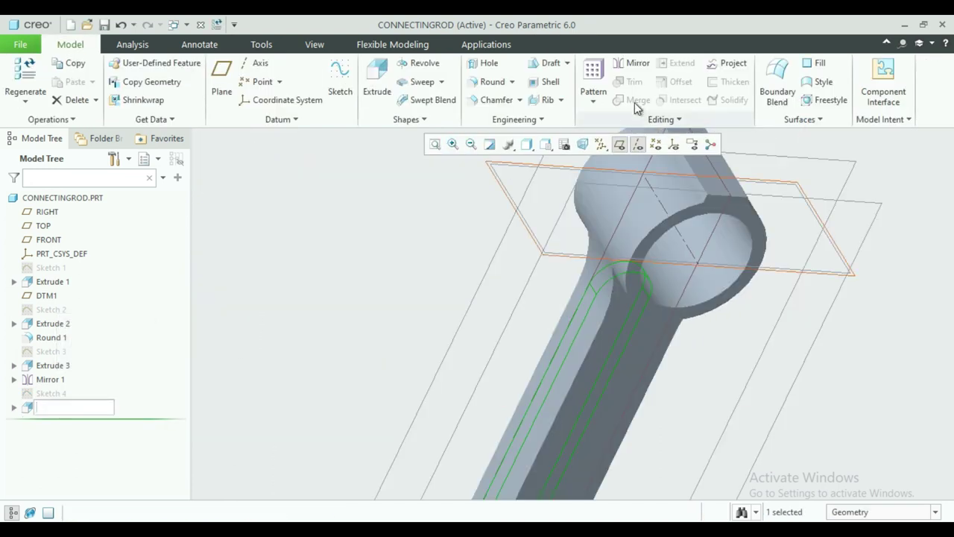
left_click(633, 63)
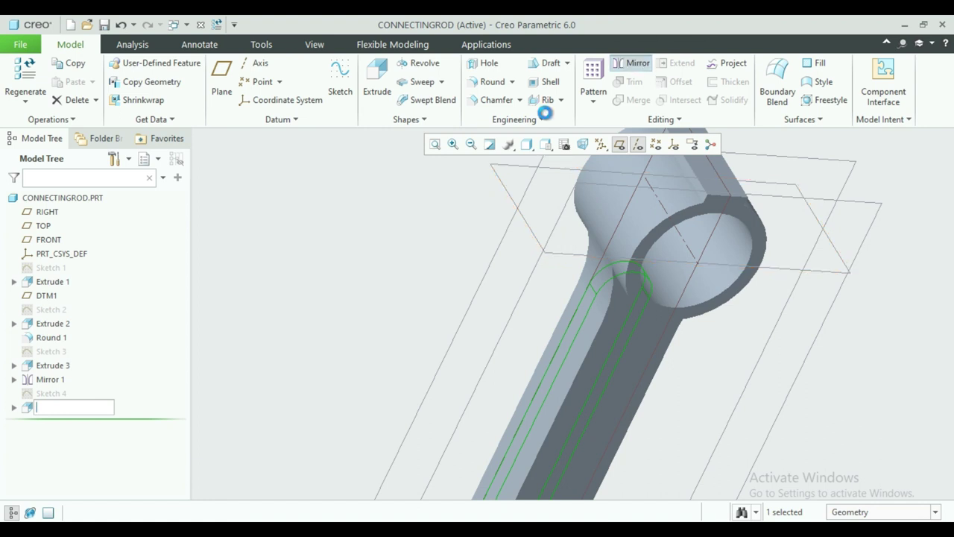
left_click(433, 146)
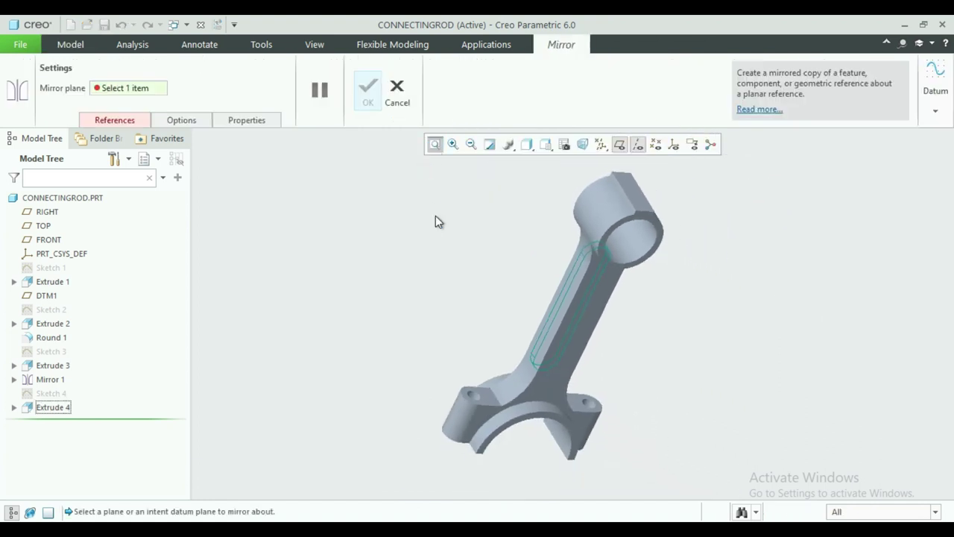
mouse_move(451, 206)
middle_mouse_down()
mouse_move(515, 227)
mouse_move(515, 196)
middle_mouse_up()
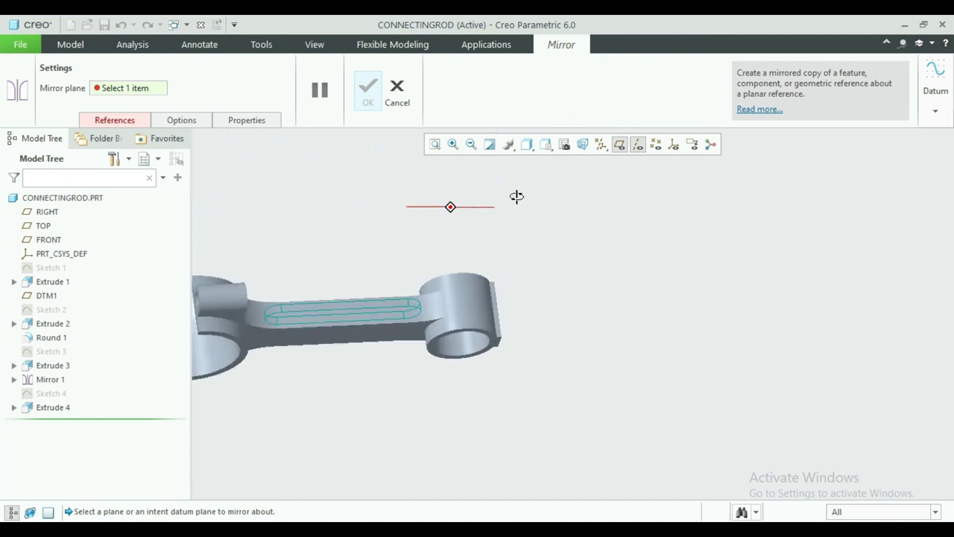
left_click(435, 288)
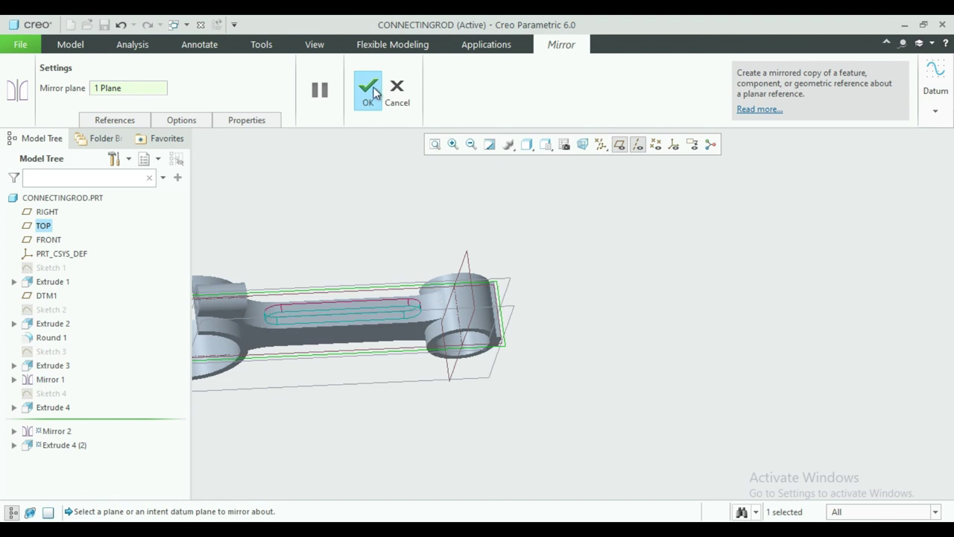
left_click(367, 89)
middle_click_drag(565, 240, 519, 183)
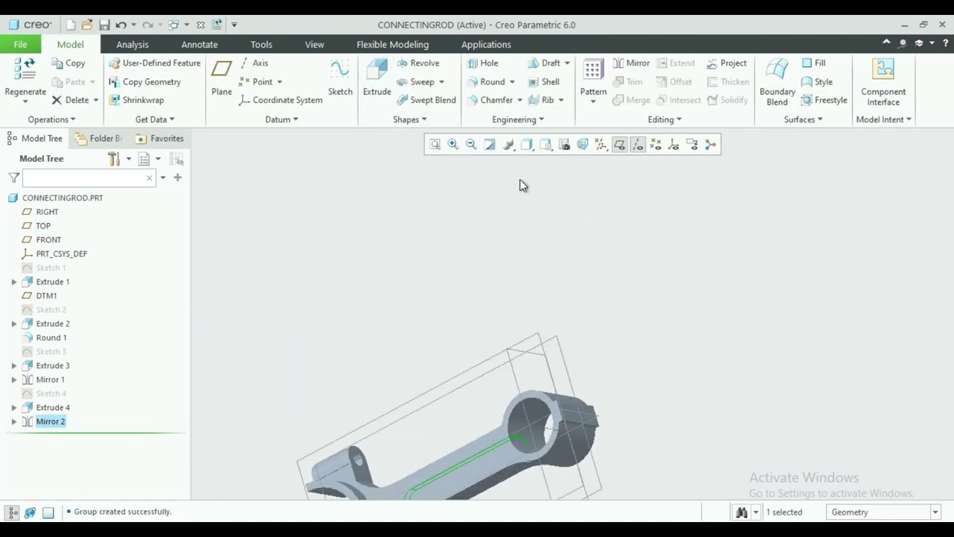
Hide the datum planes and datum axes in the graphics area
left_click(435, 146)
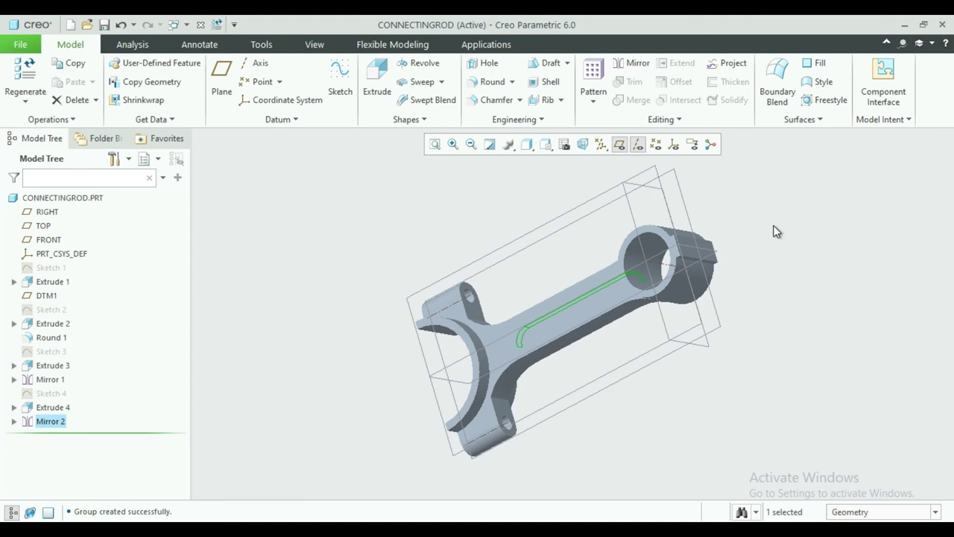
middle_click_drag(776, 231, 724, 214)
left_click(436, 145)
mouse_move(543, 185)
middle_mouse_down()
mouse_move(698, 214)
mouse_move(650, 187)
middle_mouse_up()
left_click(436, 145)
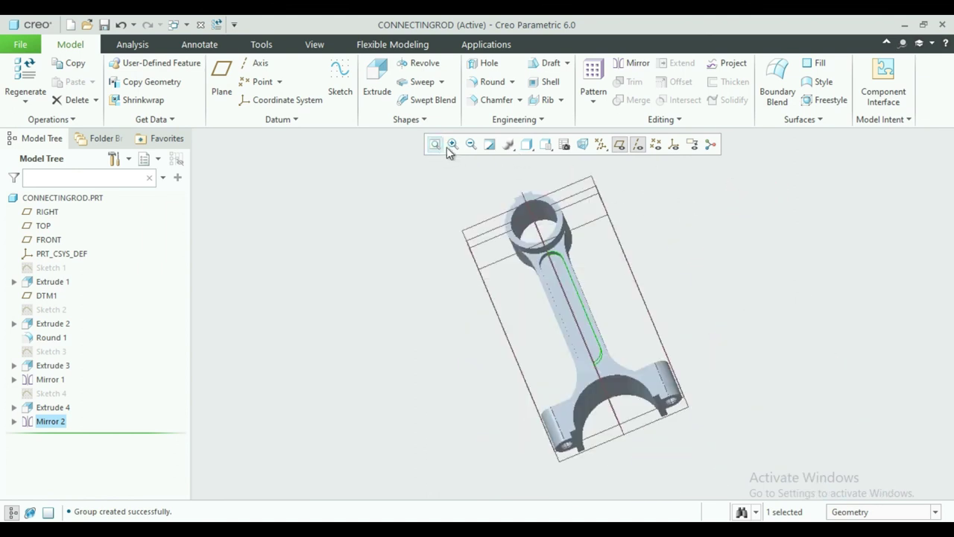
left_click(619, 145)
left_click(639, 146)
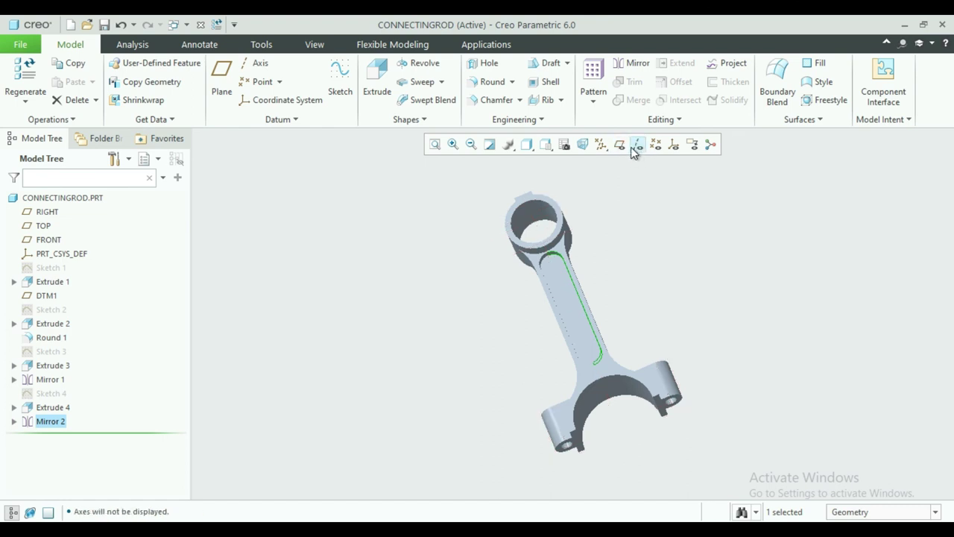
Reset to the default orientation and save CONNECTINGROD.PRT
key("ctrl+d")
mouse_move(290, 181)
middle_mouse_down()
mouse_move(266, 156)
mouse_move(290, 165)
middle_mouse_up()
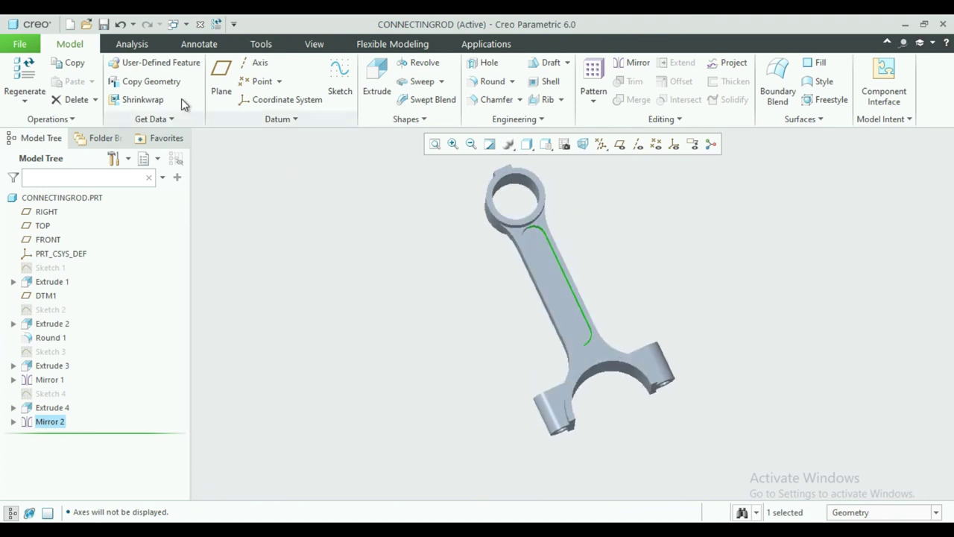
left_click(105, 25)
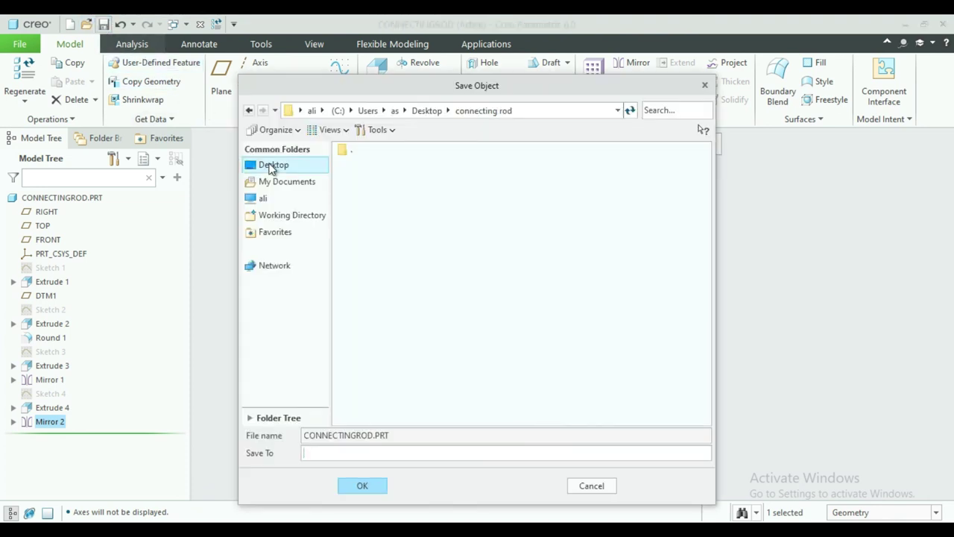
left_click(360, 485)
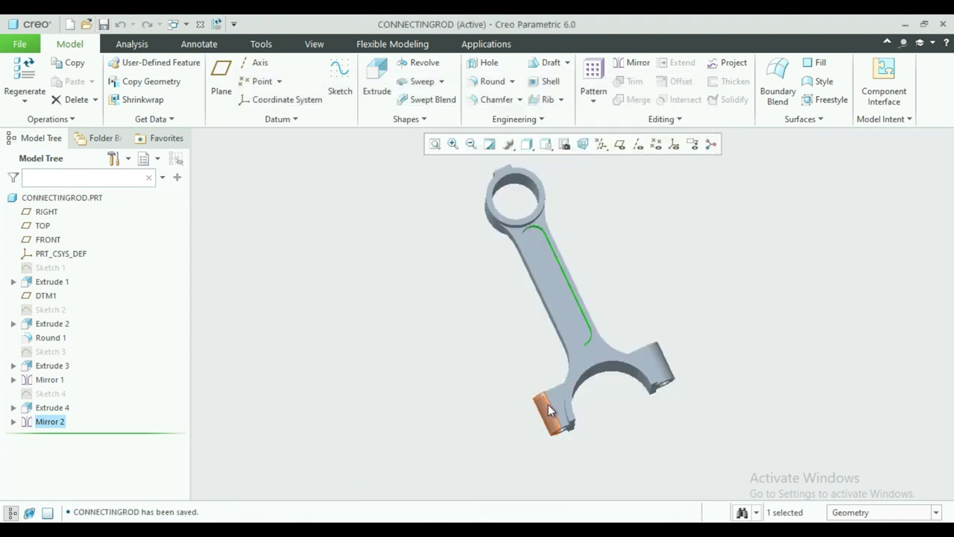